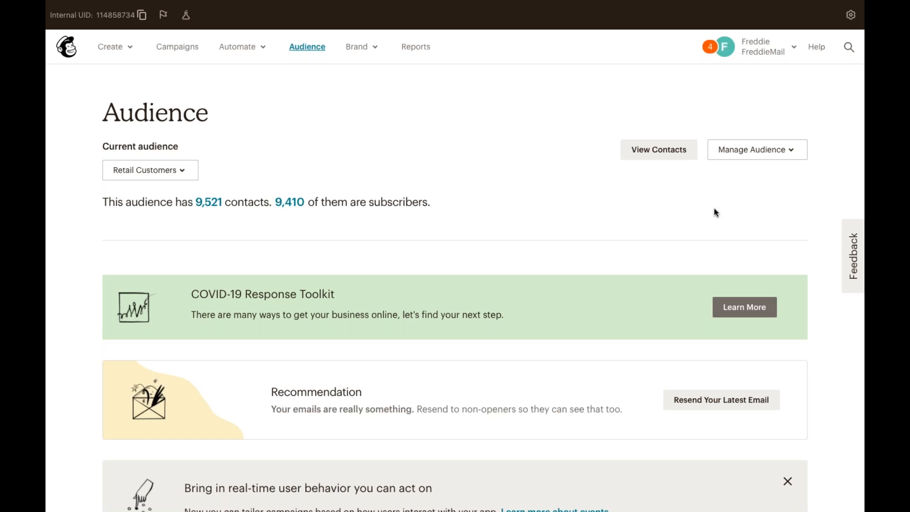
Scroll through the Retail Customers audience page and bring up the Brand menu options.
scroll(705, 213, "down", 3)
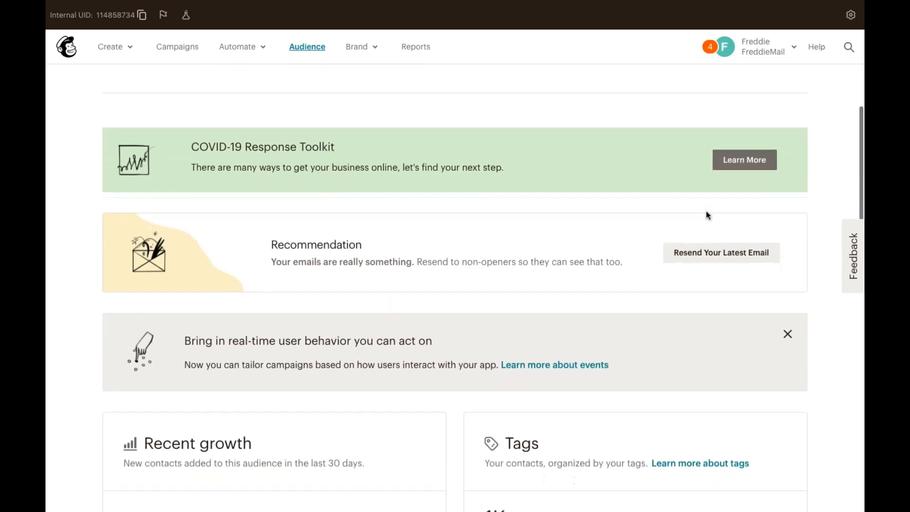
scroll(708, 215, "up", 2)
scroll(707, 214, "up", 2)
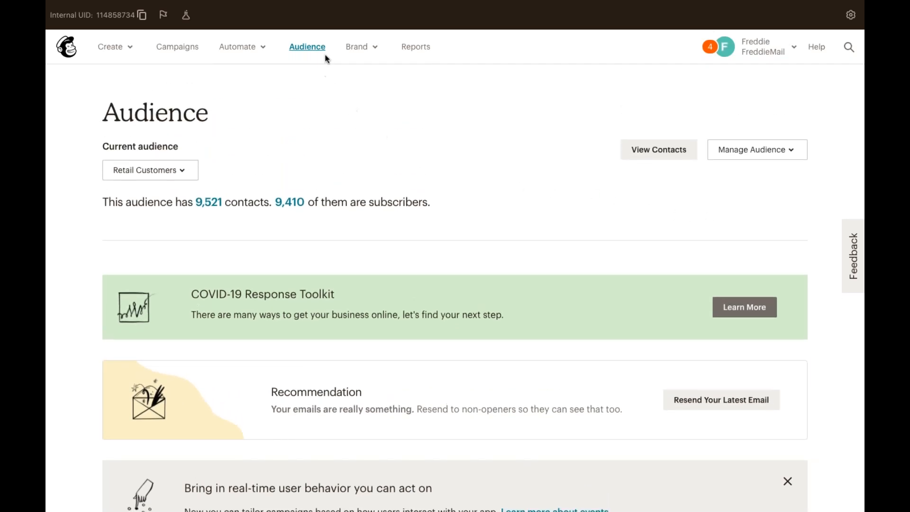
left_click(357, 46)
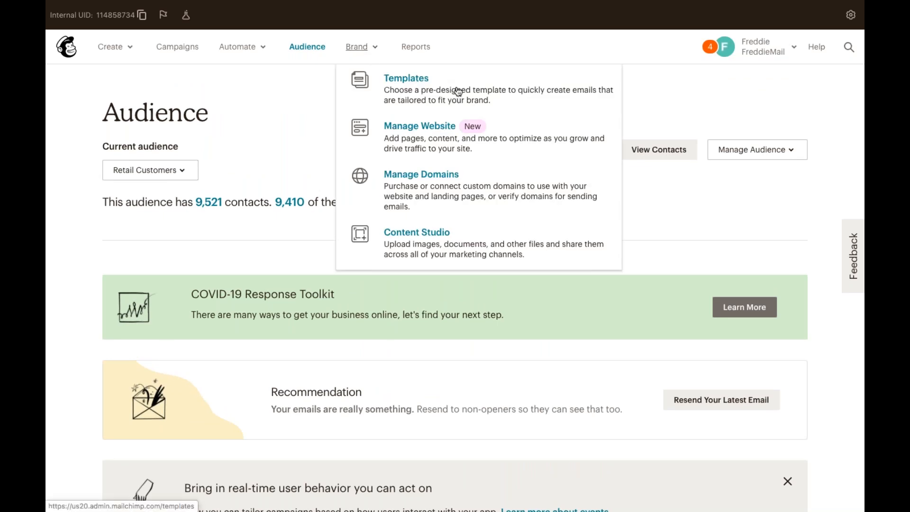
View the saved Community Event template under Brand > Templates, then reopen the Brand menu.
left_click(458, 91)
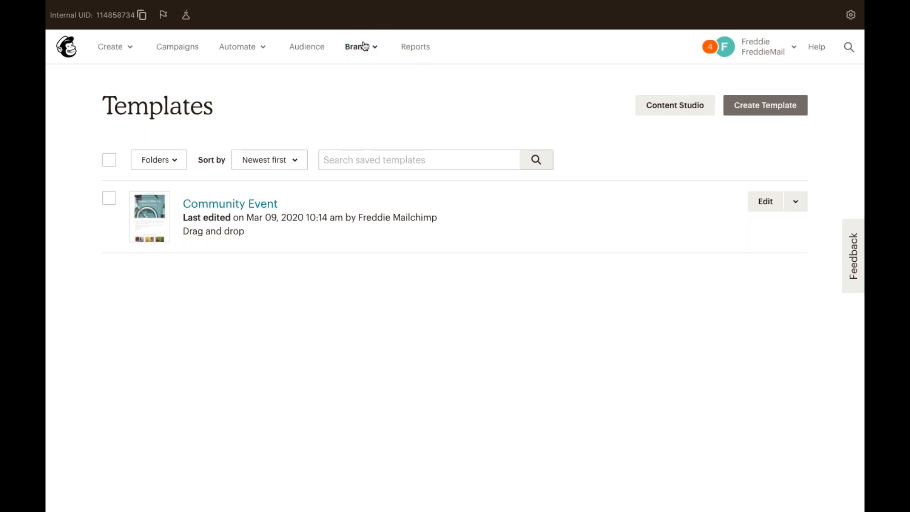
left_click(373, 49)
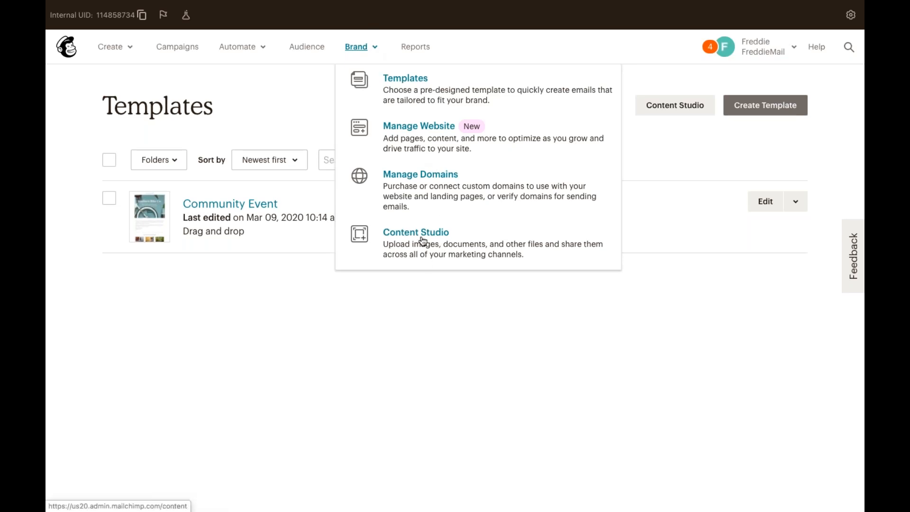
Go to the Content Studio file library and reveal the Import from URL upload option.
left_click(408, 245)
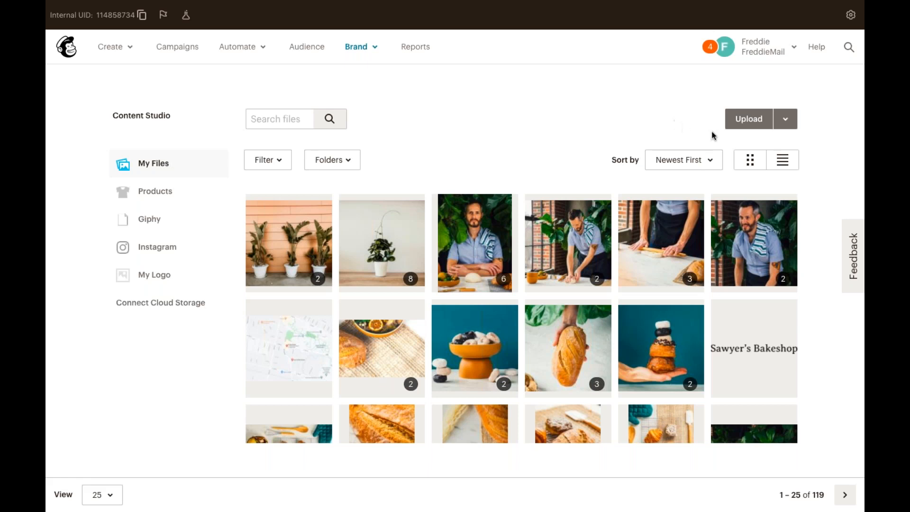
left_click(784, 121)
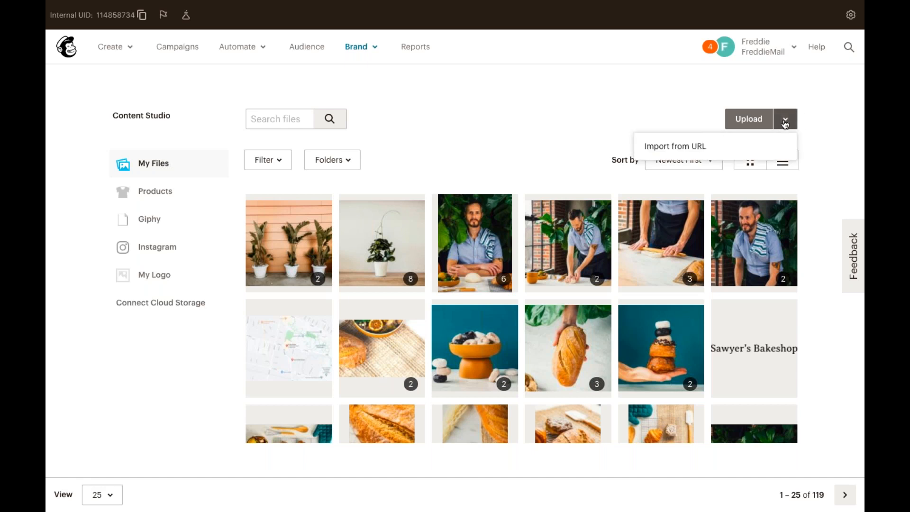
left_click(776, 148)
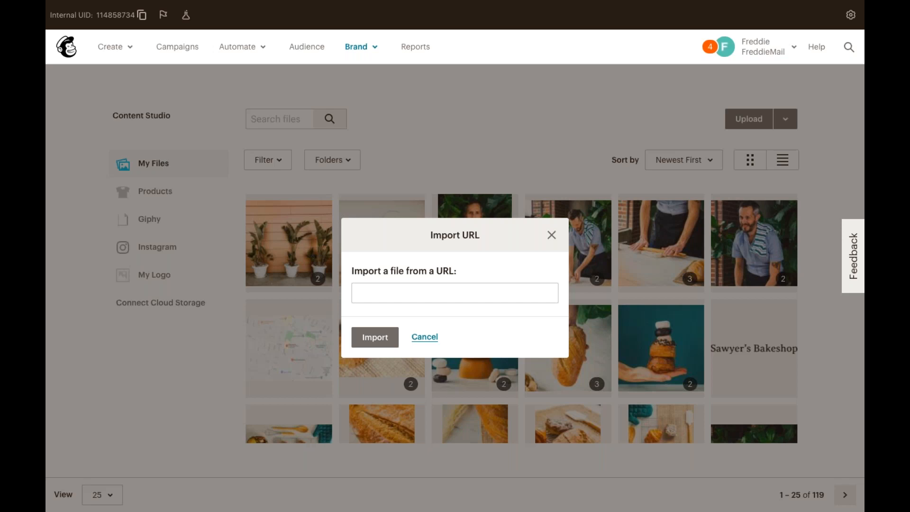
left_click(552, 236)
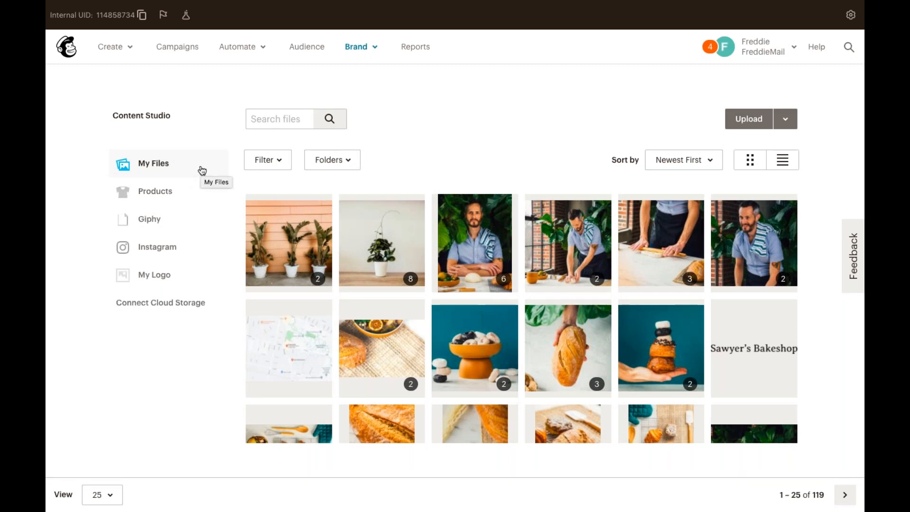
Page through My Files to files 26–50, then view the empty Products section.
scroll(277, 241, "down", 5)
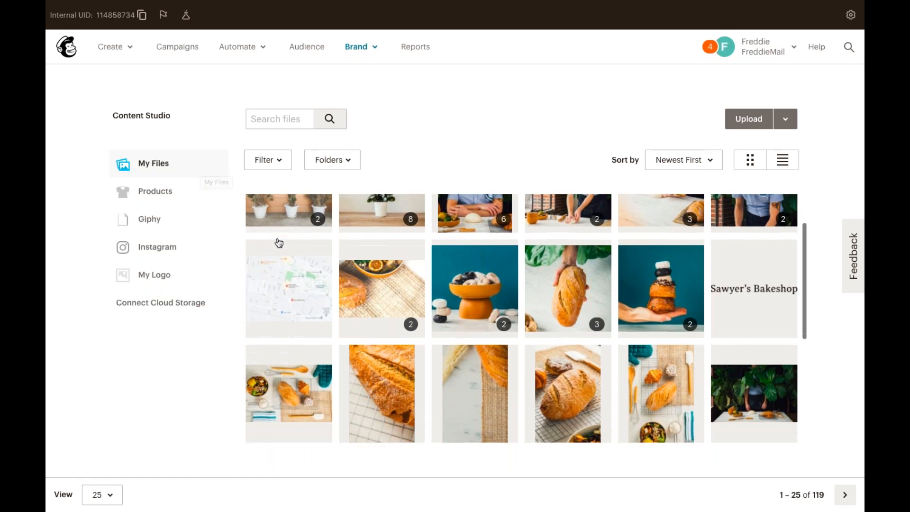
scroll(279, 240, "down", 2)
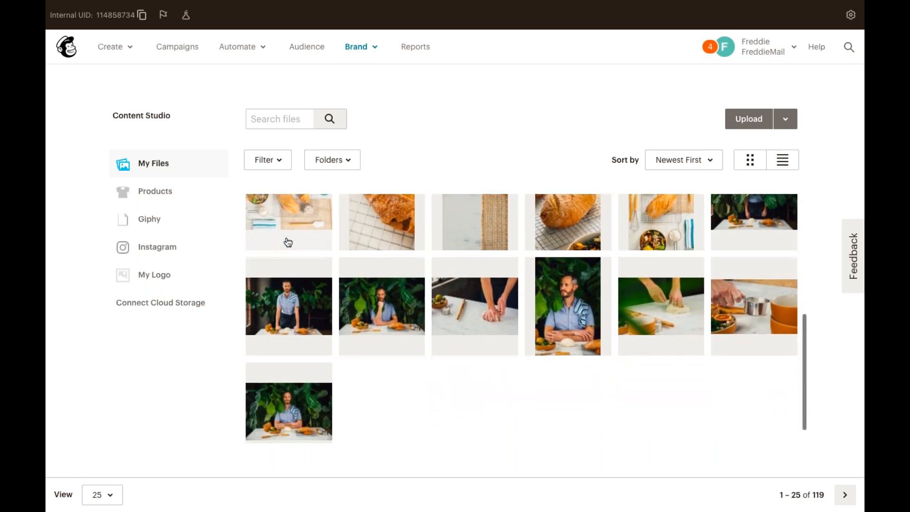
left_click(840, 494)
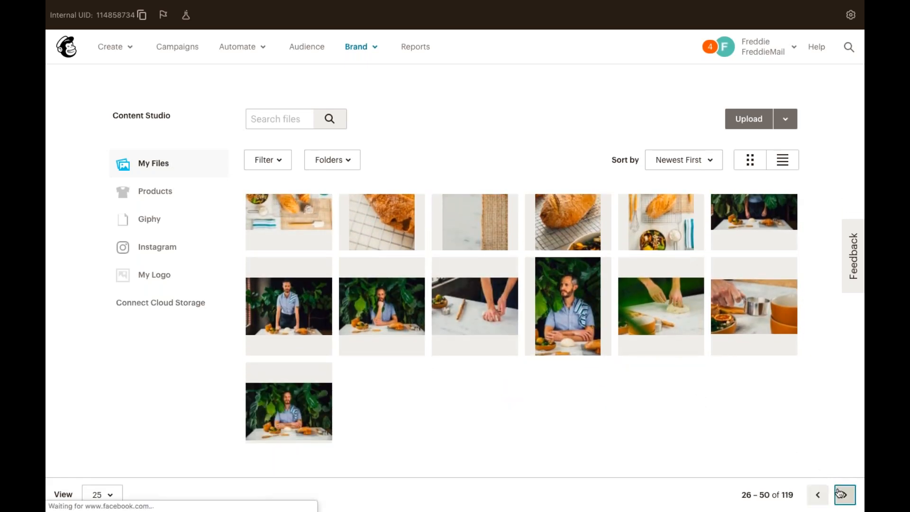
scroll(696, 356, "up", 5)
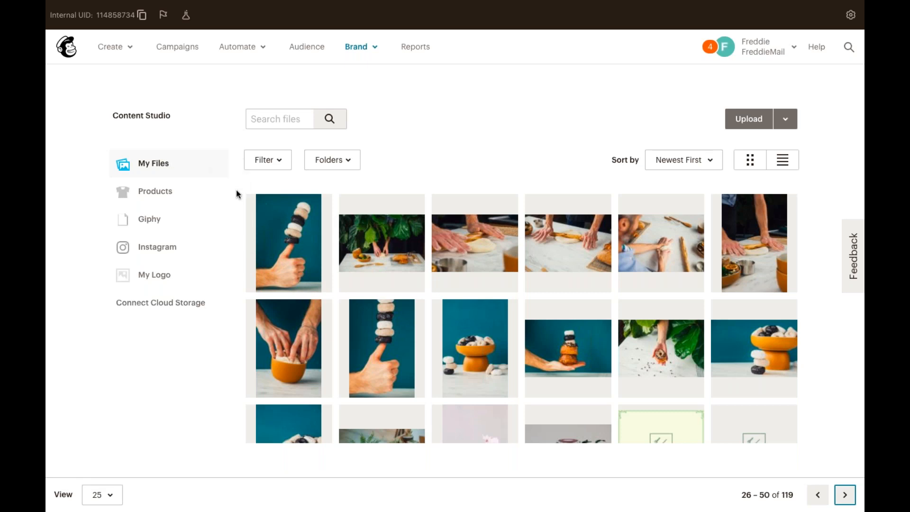
left_click(217, 198)
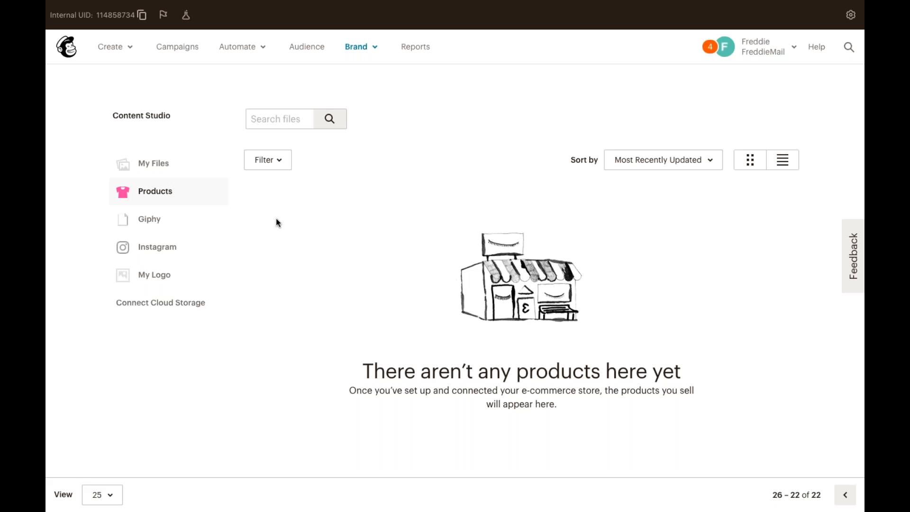
Search Giphy for 'mailchimp' GIFs, then switch to The Potted Planter's Instagram images.
left_click(186, 223)
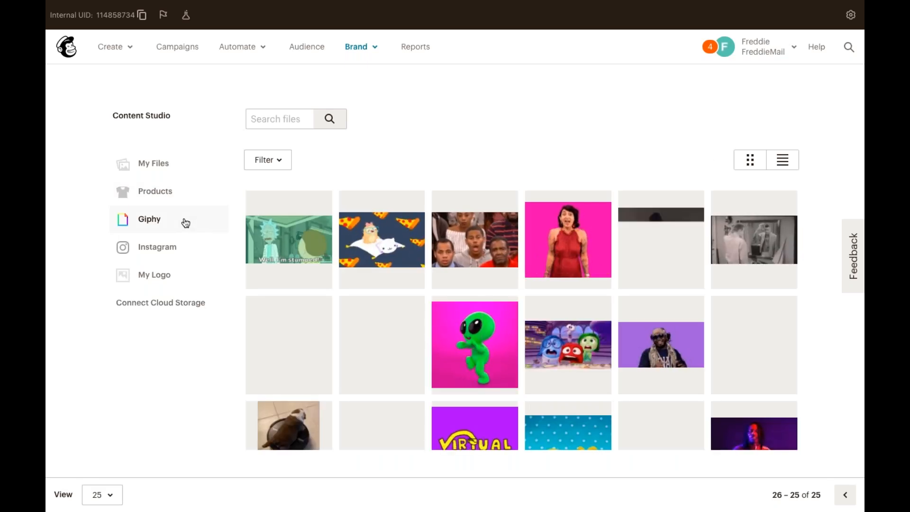
left_click(260, 120)
type("mail")
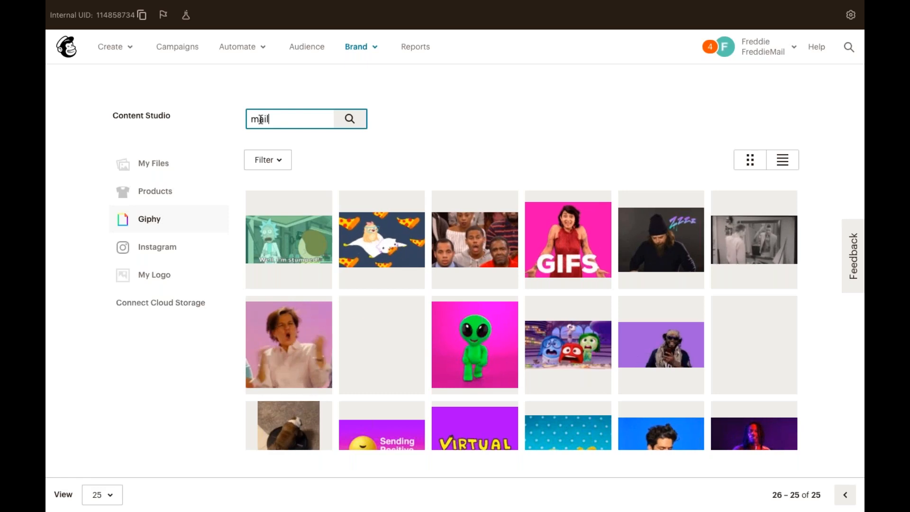
type("chimp")
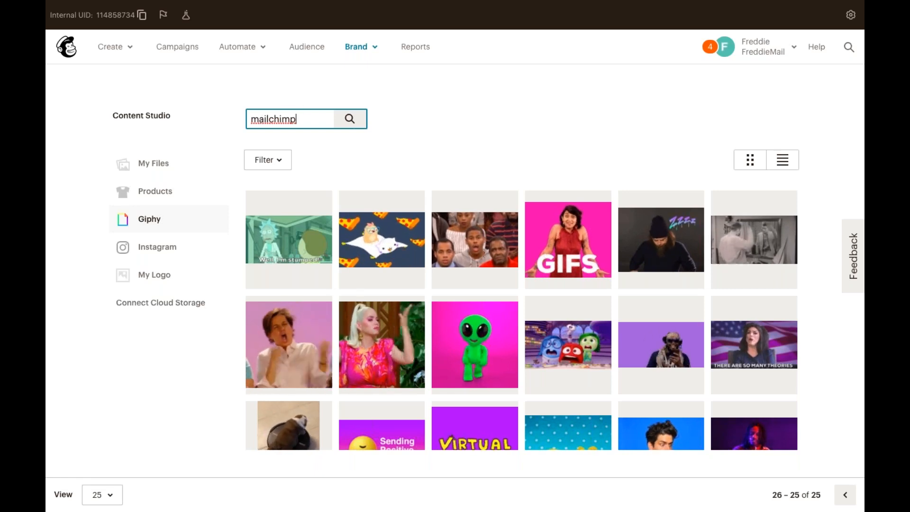
left_click(352, 121)
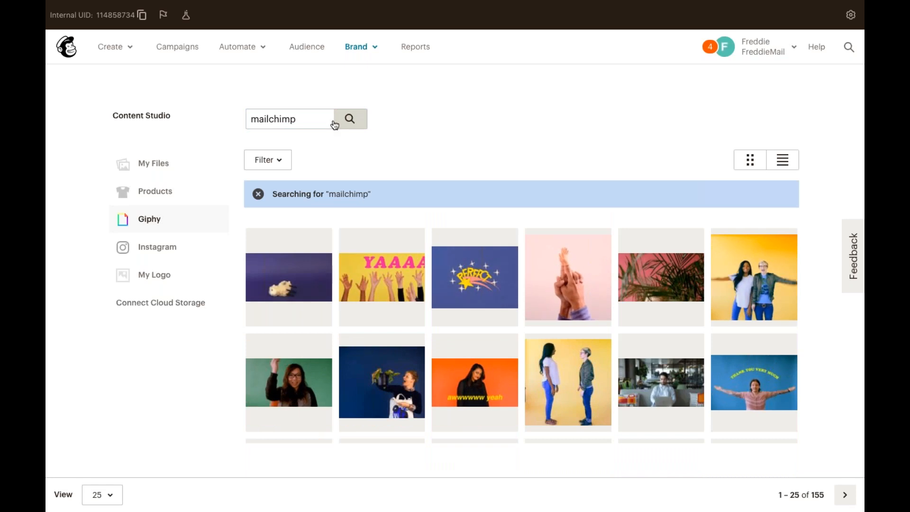
left_click(191, 248)
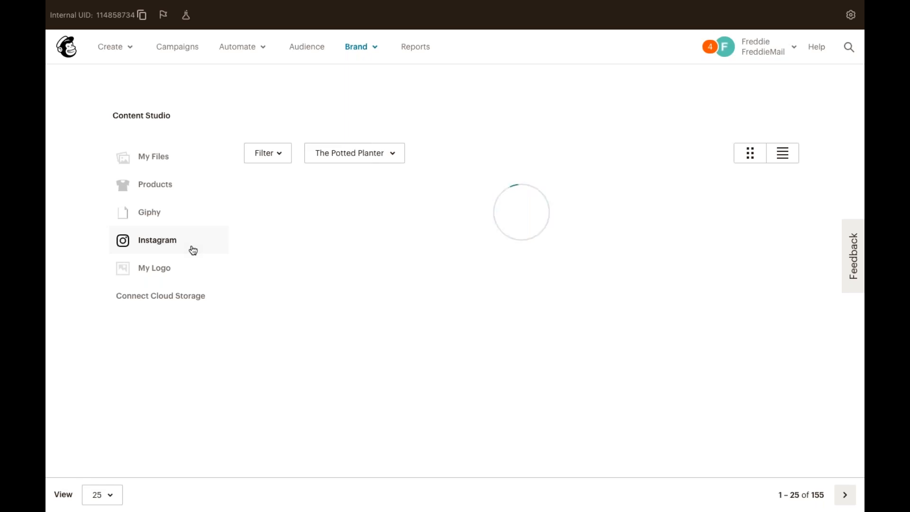
Check My Logo, then return to My Files and clear the mailchimp search to show all 119 images.
left_click(181, 270)
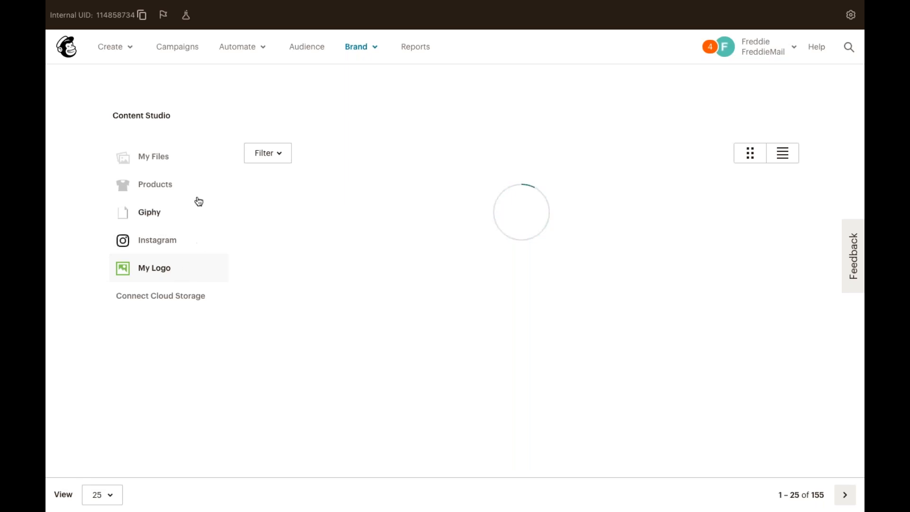
left_click(185, 163)
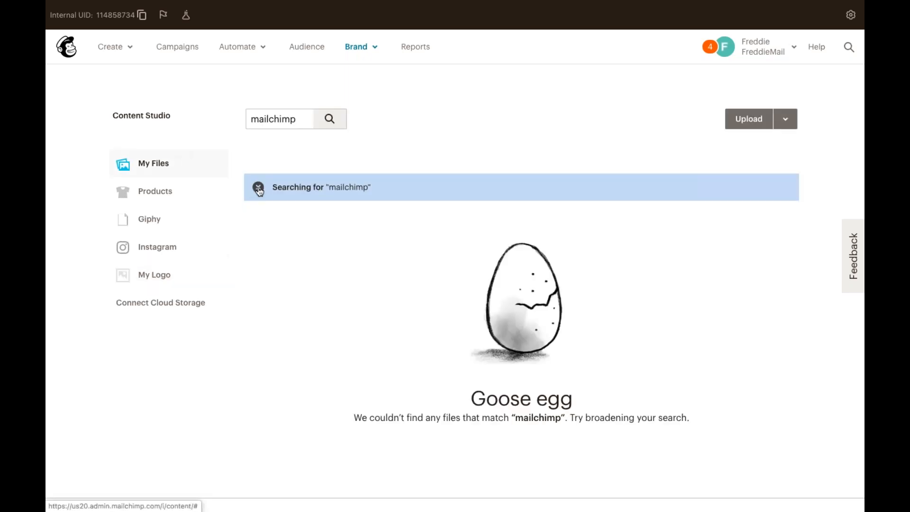
left_click(258, 187)
scroll(335, 263, "down", 7)
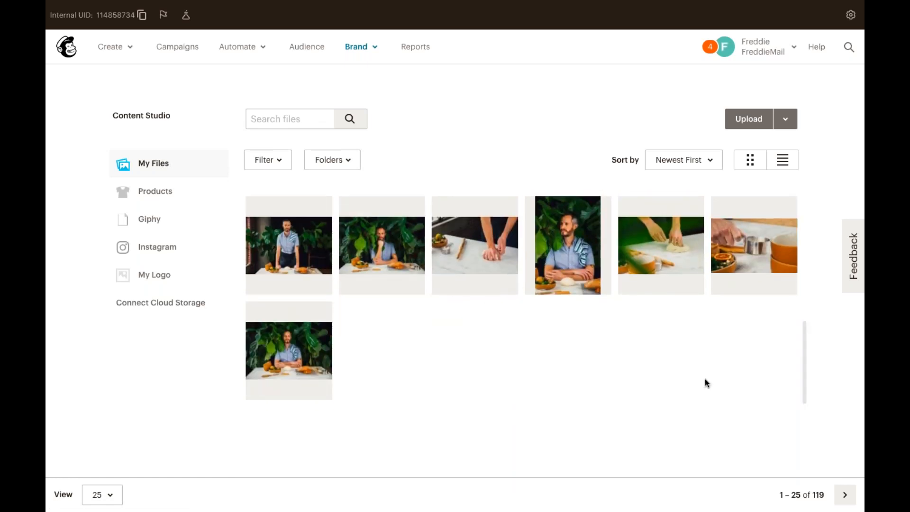
Set the Potted Planter image from files 26–50 as the account logo.
left_click(846, 494)
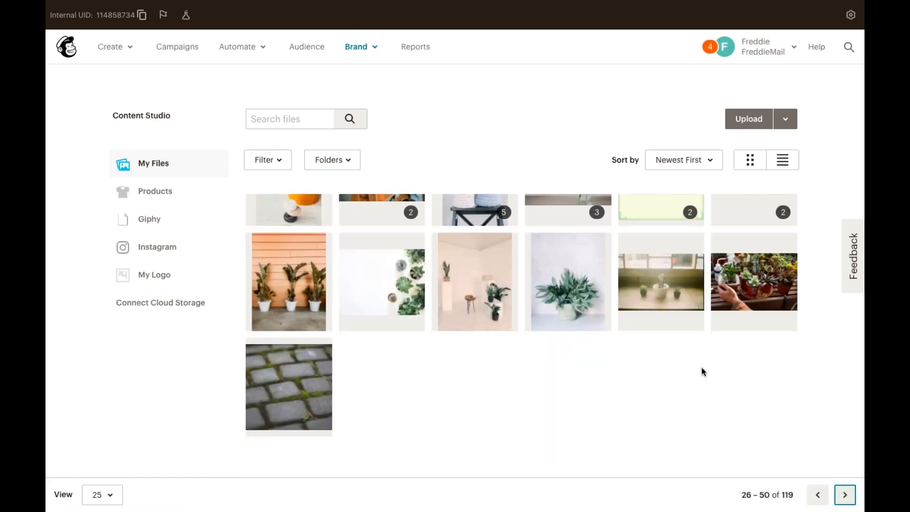
scroll(701, 368, "up", 2)
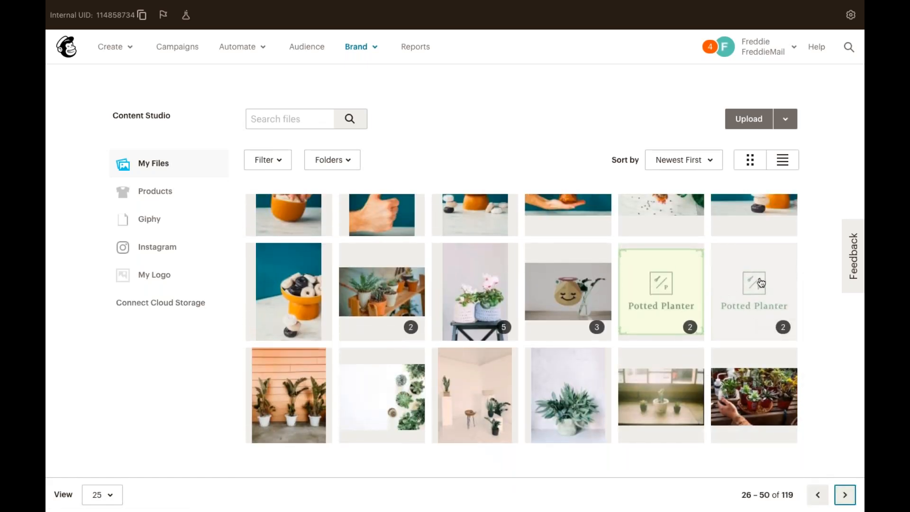
left_click(770, 290)
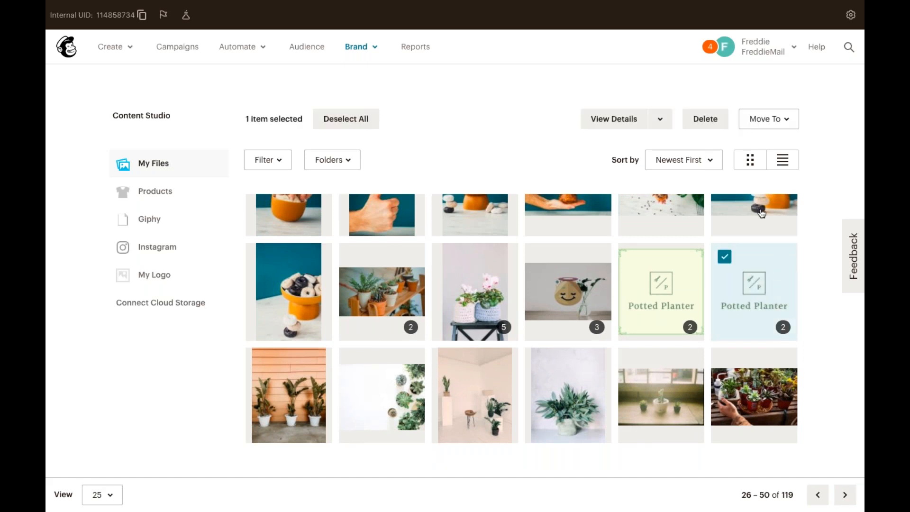
left_click(668, 125)
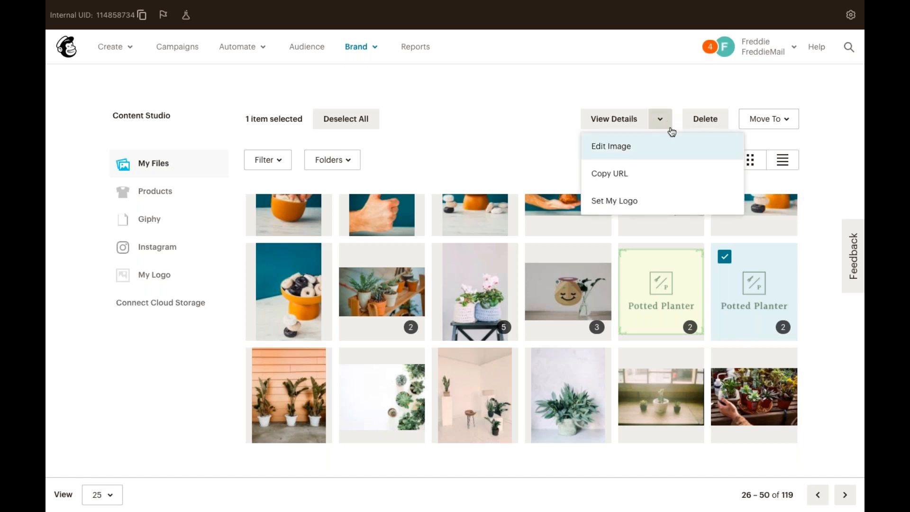
left_click(671, 205)
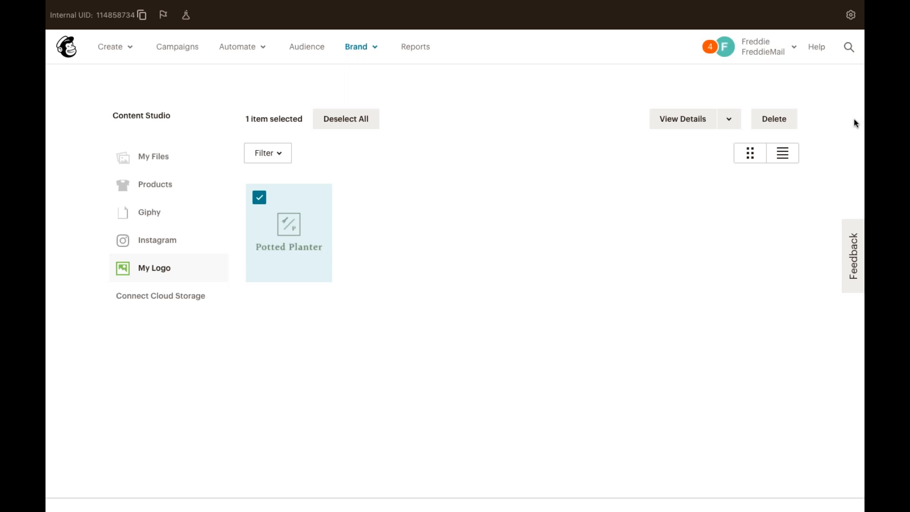
key("ctrl+Left")
Start a new email template from Brand > Templates using Create Template.
left_click(374, 46)
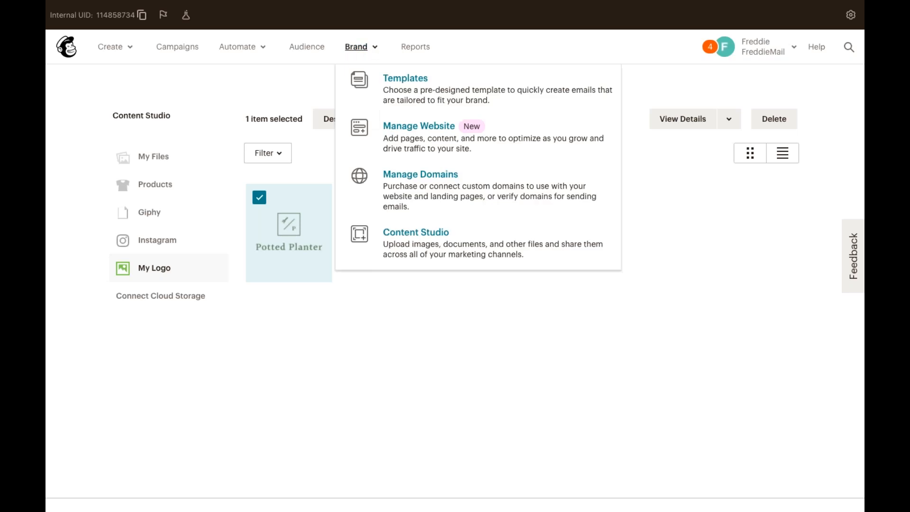
left_click(434, 91)
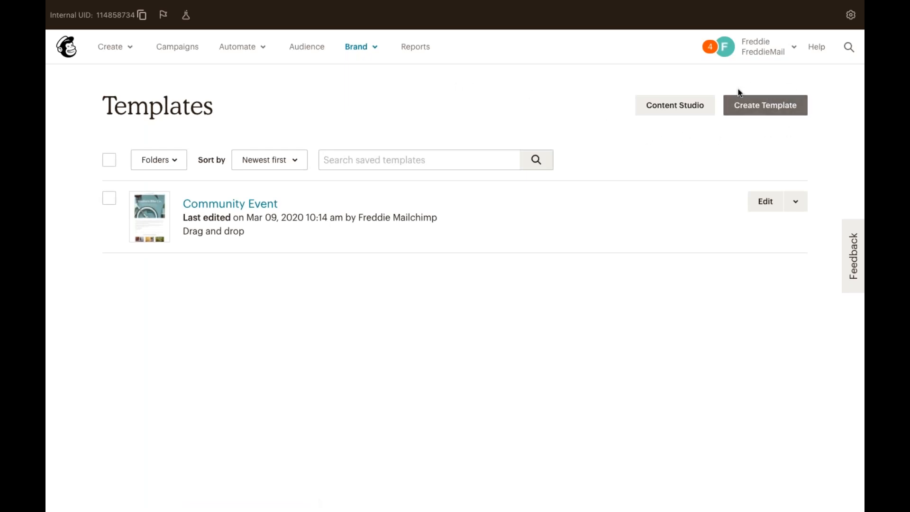
left_click(763, 109)
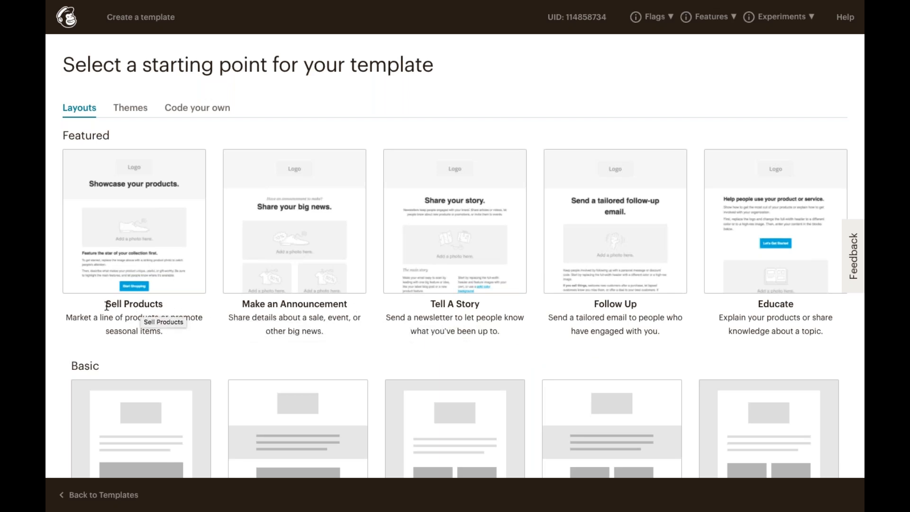
Load the Featured Sell Products layout into the editor as an Untitled Template.
left_click(195, 284)
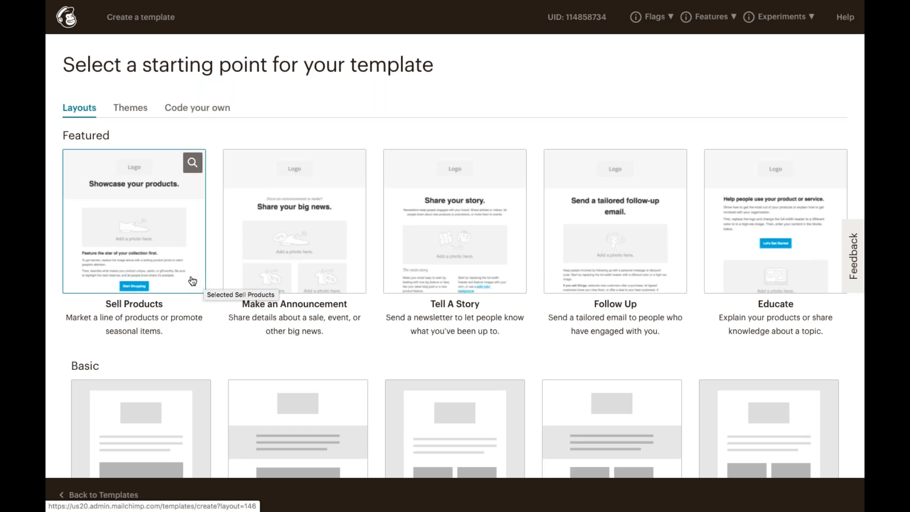
left_click(193, 281)
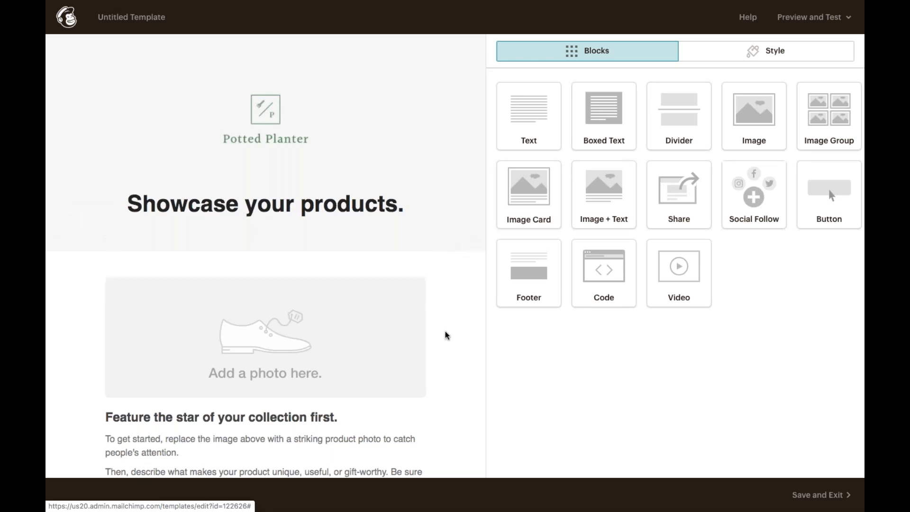
Scroll through the Sell Products draft before going back to the layouts gallery.
scroll(451, 340, "down", 5)
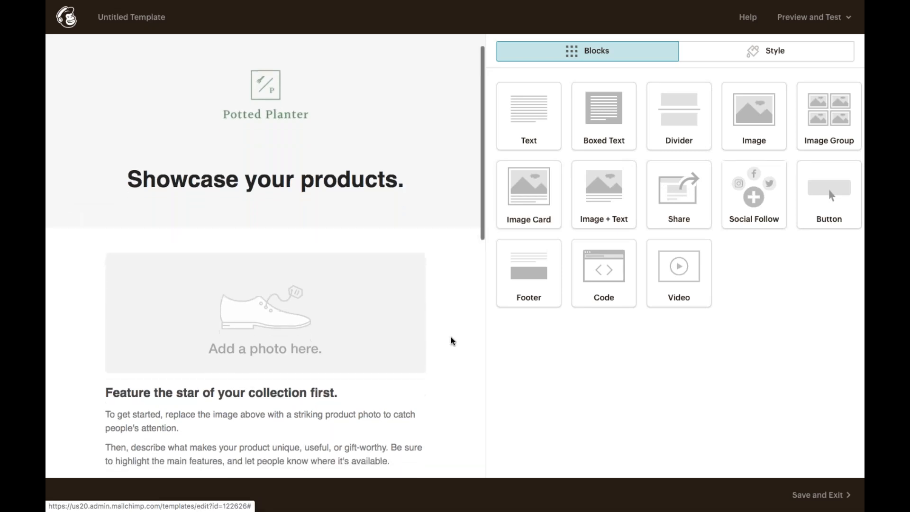
scroll(451, 340, "down", 3)
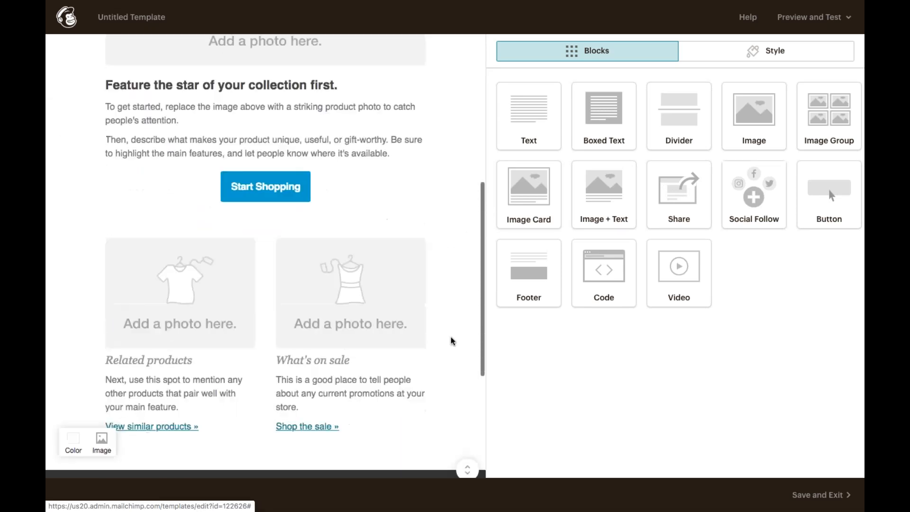
scroll(451, 341, "up", 5)
scroll(452, 340, "up", 1)
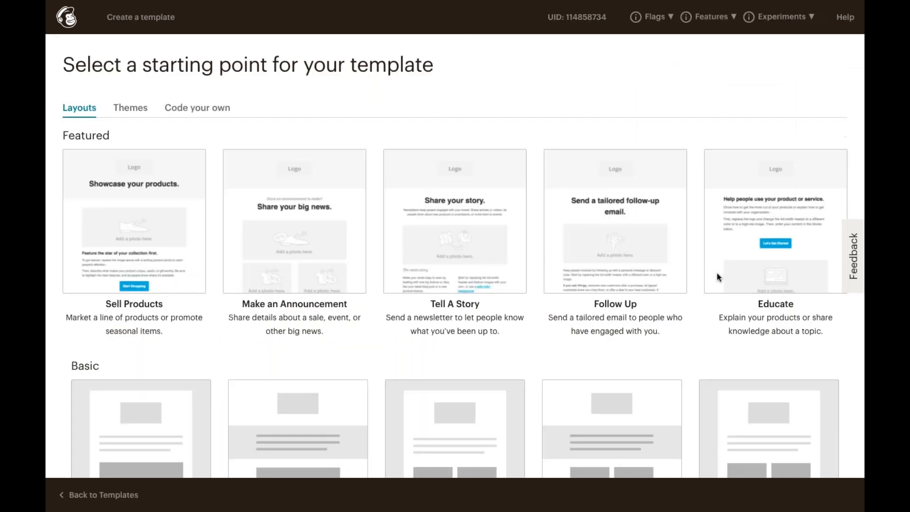
scroll(716, 275, "down", 4)
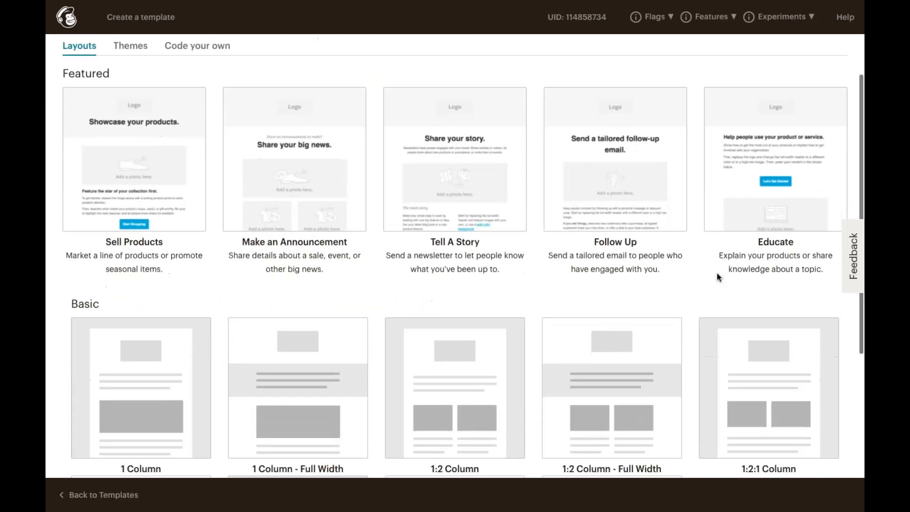
Browse the Basic layouts, then switch the gallery to Themes such as Appointment Reminder, Boutique and Event.
scroll(716, 274, "down", 3)
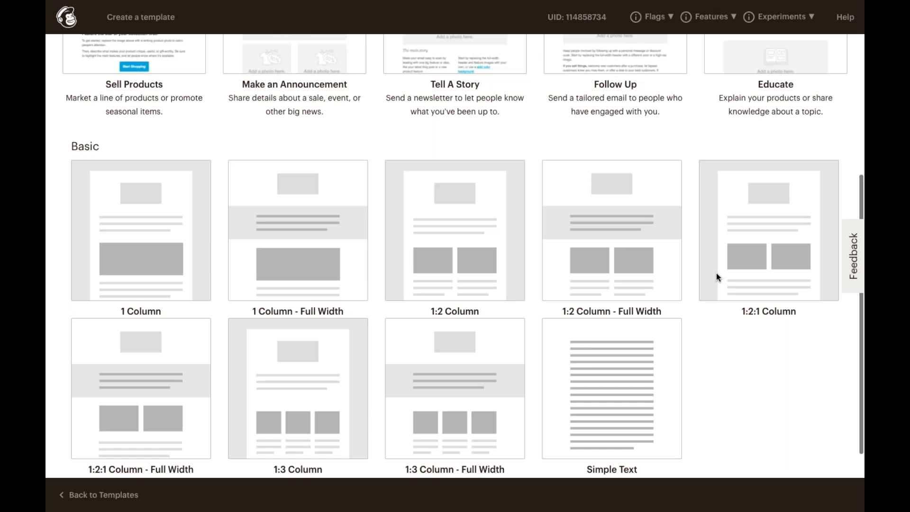
scroll(716, 275, "down", 1)
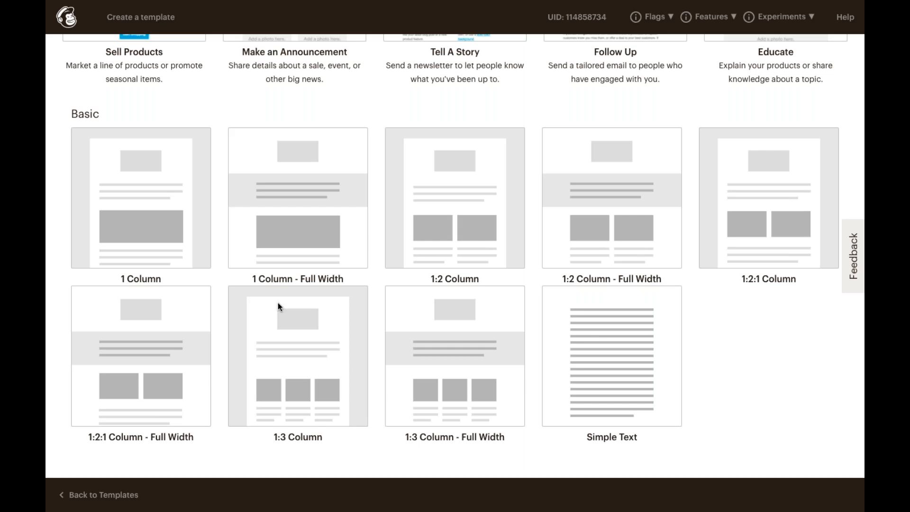
scroll(279, 307, "up", 5)
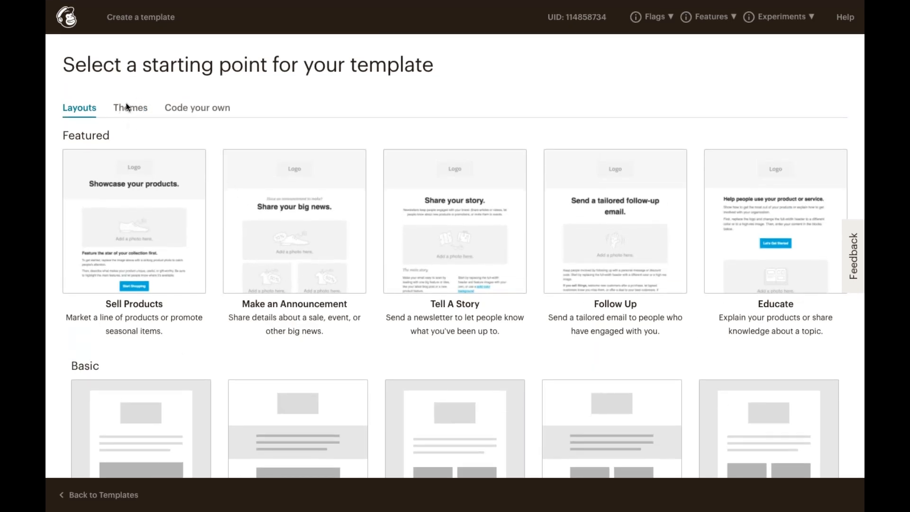
left_click(127, 106)
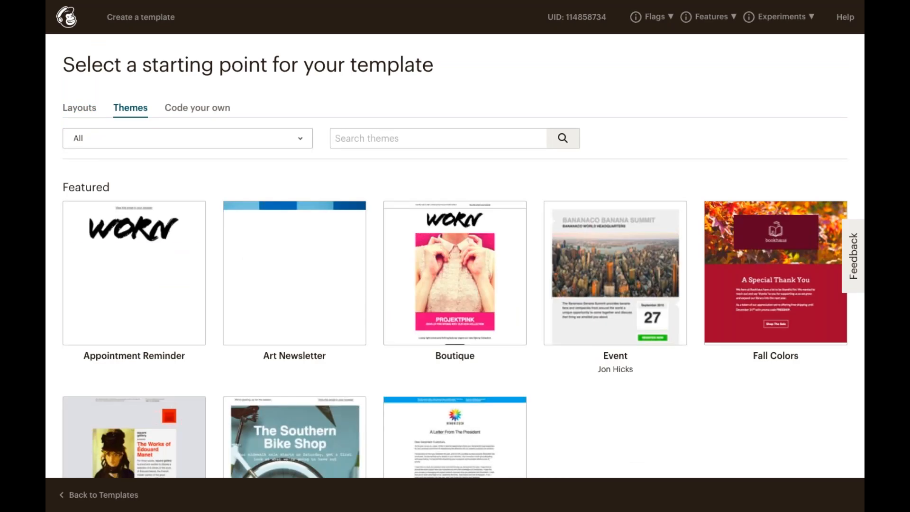
scroll(150, 174, "down", 1)
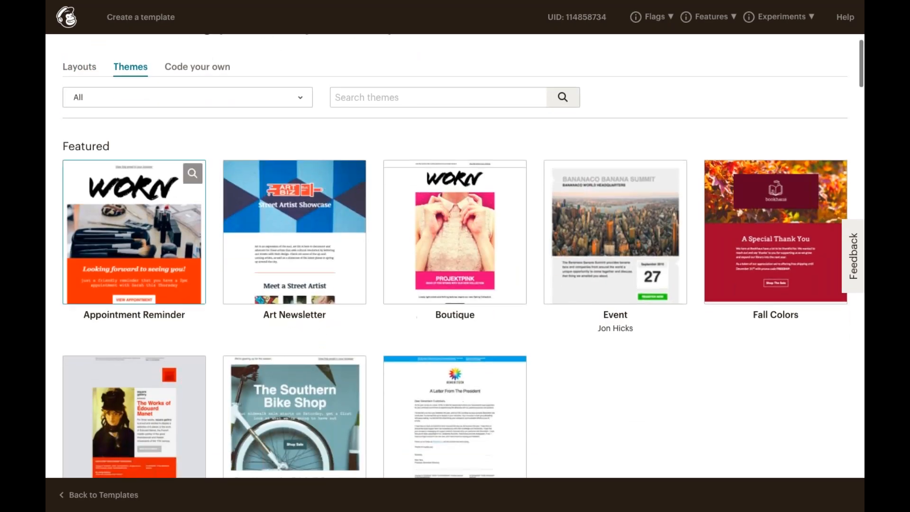
scroll(158, 197, "down", 2)
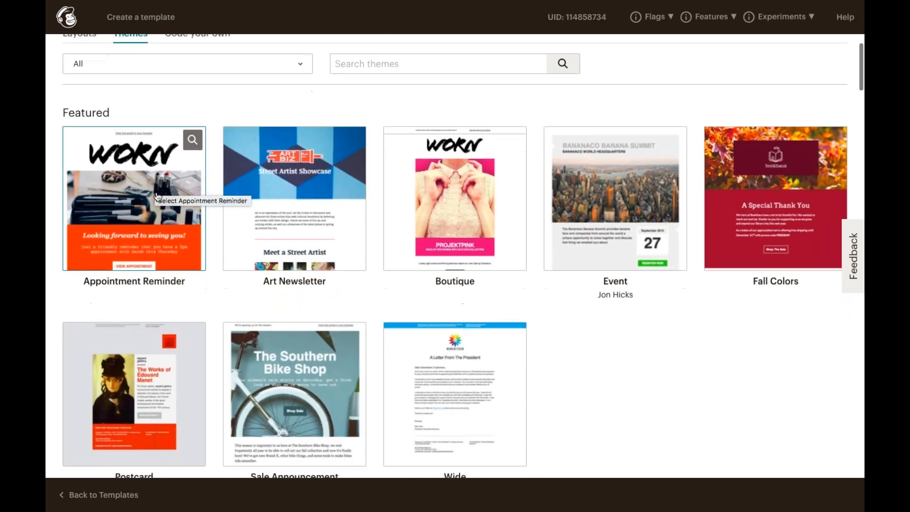
scroll(158, 196, "down", 3)
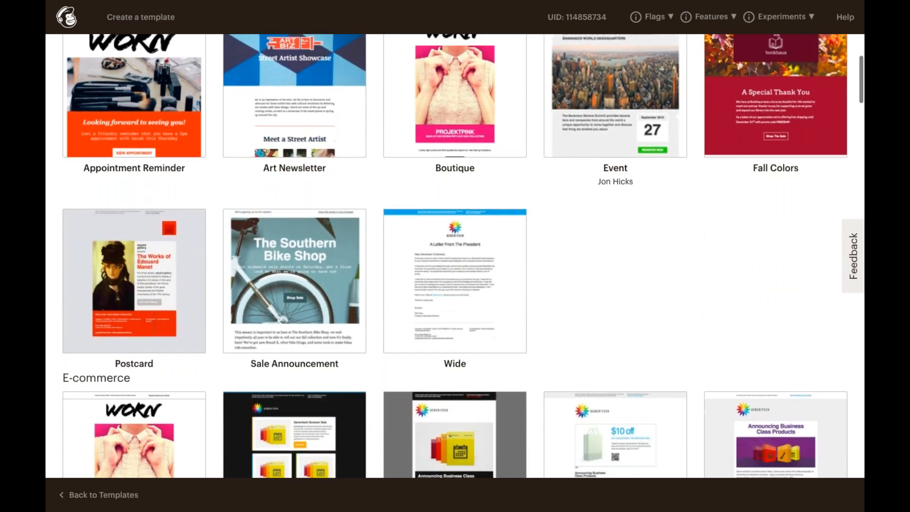
scroll(158, 196, "down", 2)
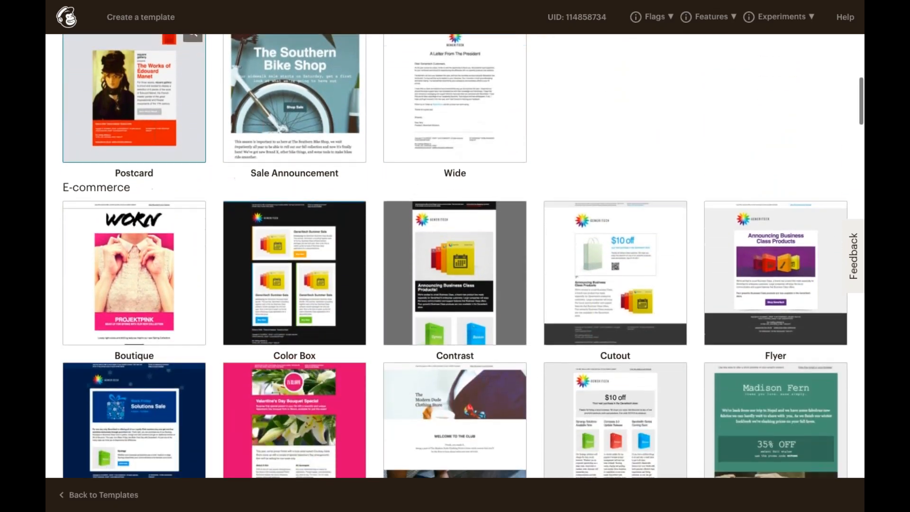
scroll(158, 197, "down", 2)
scroll(157, 196, "down", 6)
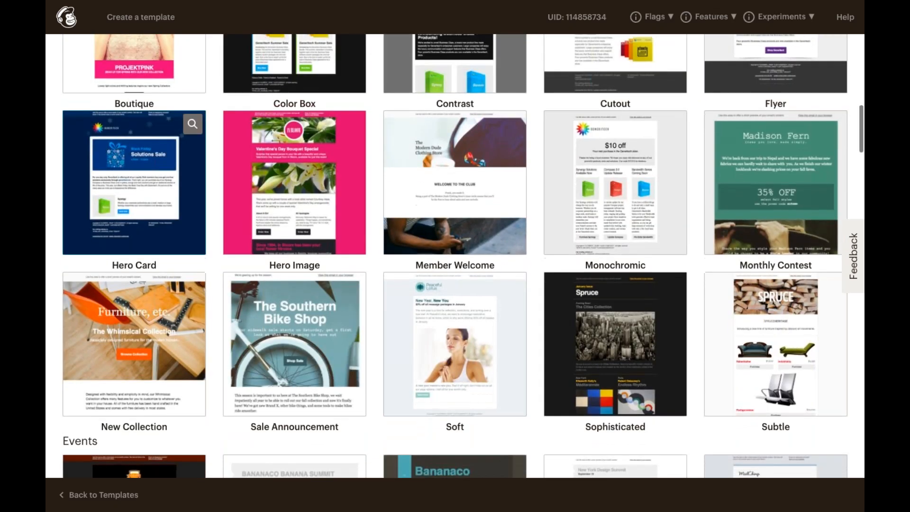
scroll(158, 196, "down", 4)
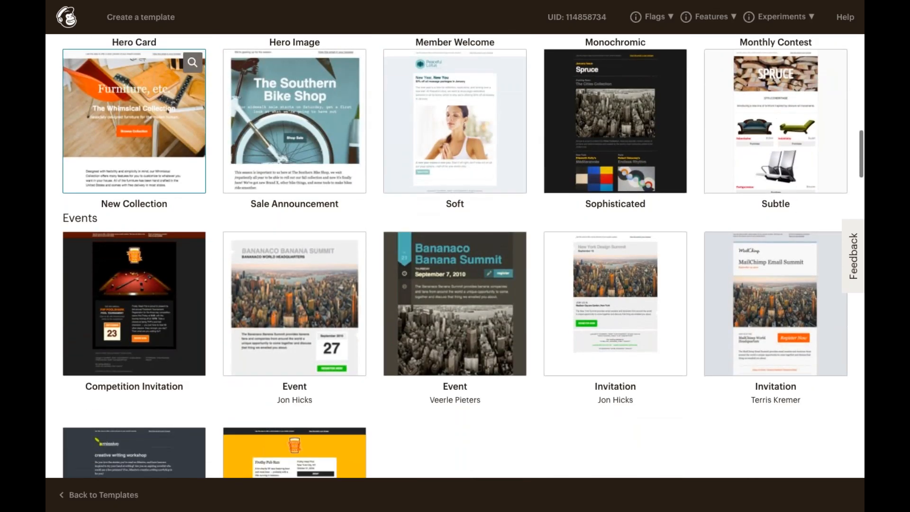
scroll(157, 196, "down", 1)
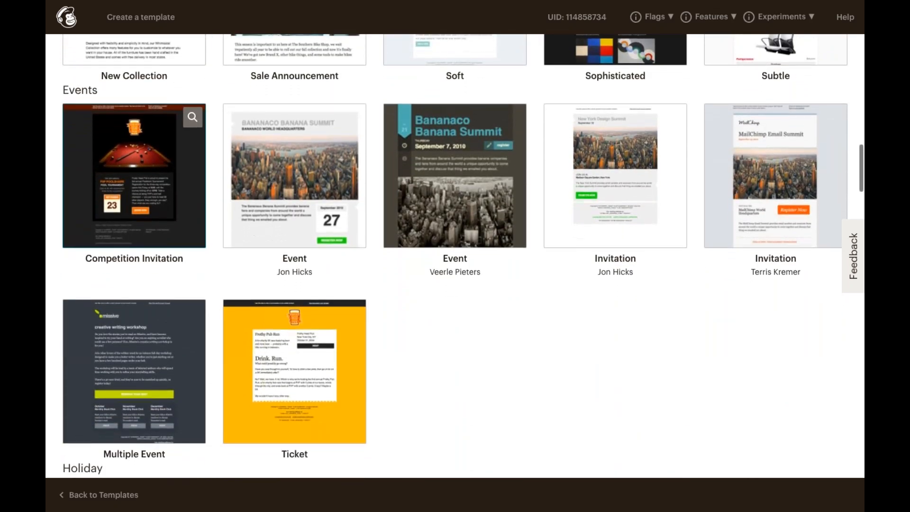
scroll(134, 175, "down", 1)
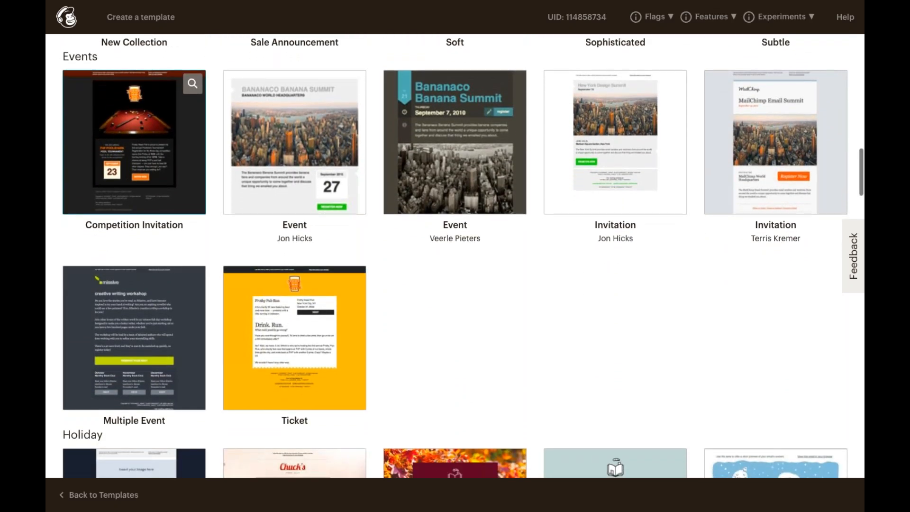
scroll(134, 175, "down", 2)
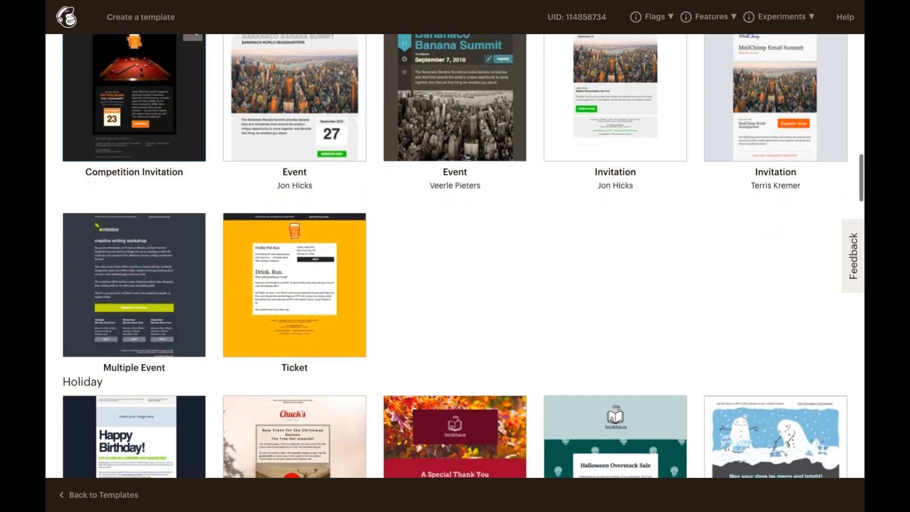
scroll(134, 209, "down", 1)
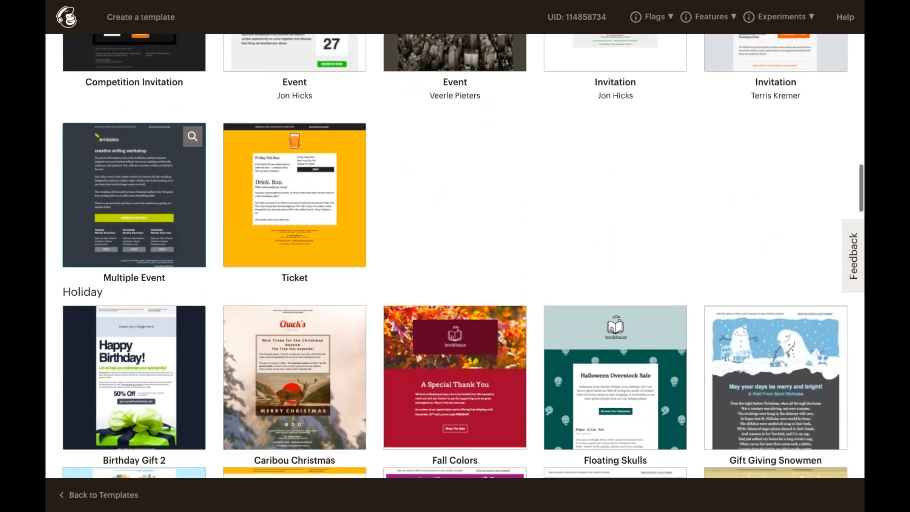
scroll(134, 209, "up", 5)
scroll(200, 215, "up", 3)
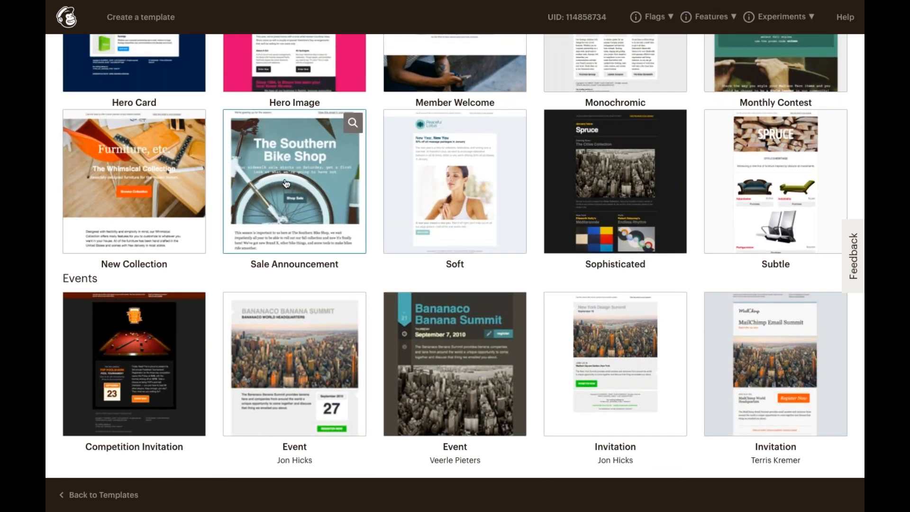
Preview the Sale Announcement theme, then bring up the Paste in code, Import HTML and Import zip options.
left_click(277, 179)
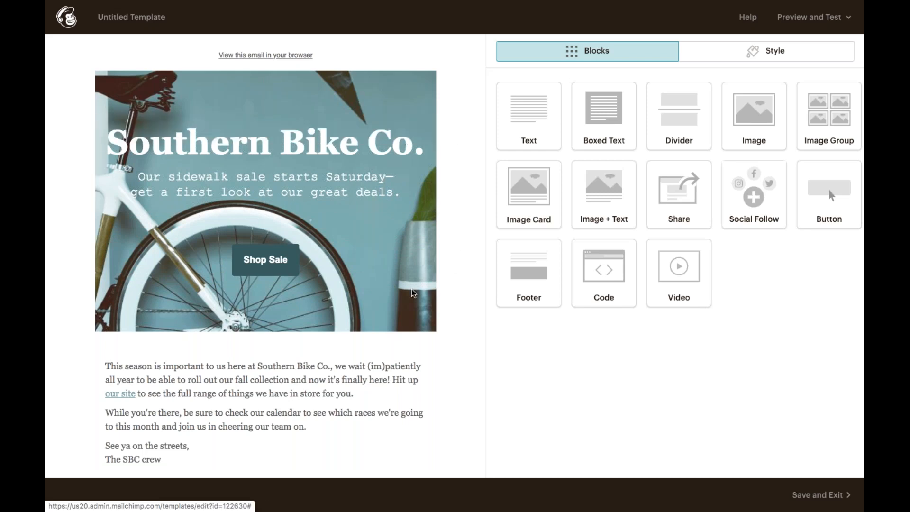
scroll(412, 293, "down", 2)
scroll(412, 293, "down", 4)
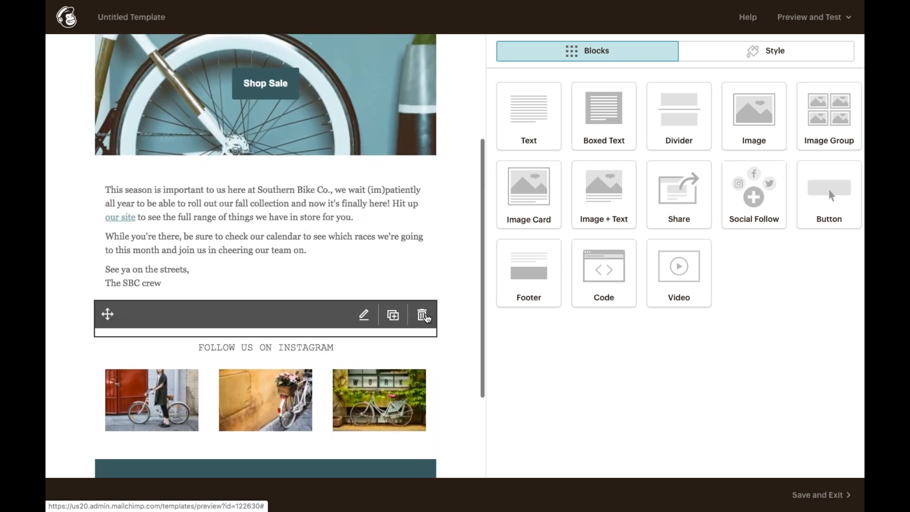
scroll(342, 309, "down", 1)
scroll(342, 310, "up", 3)
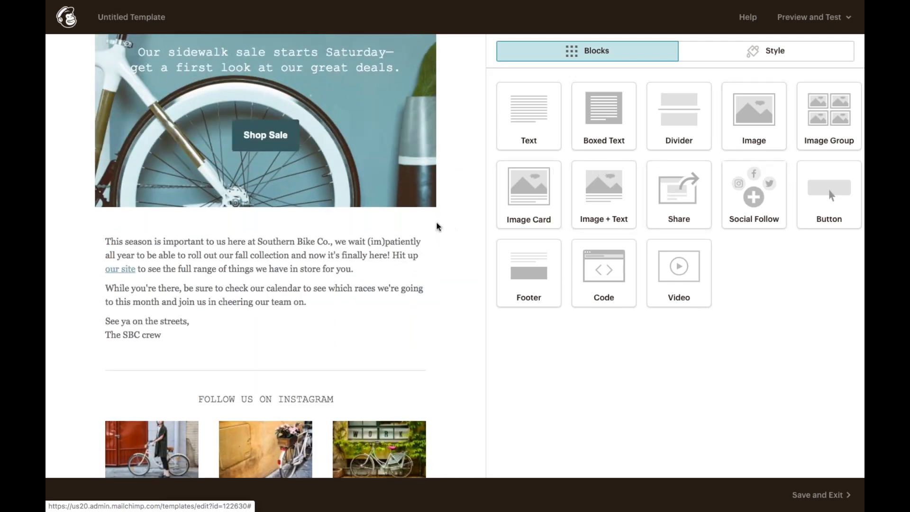
scroll(438, 225, "up", 3)
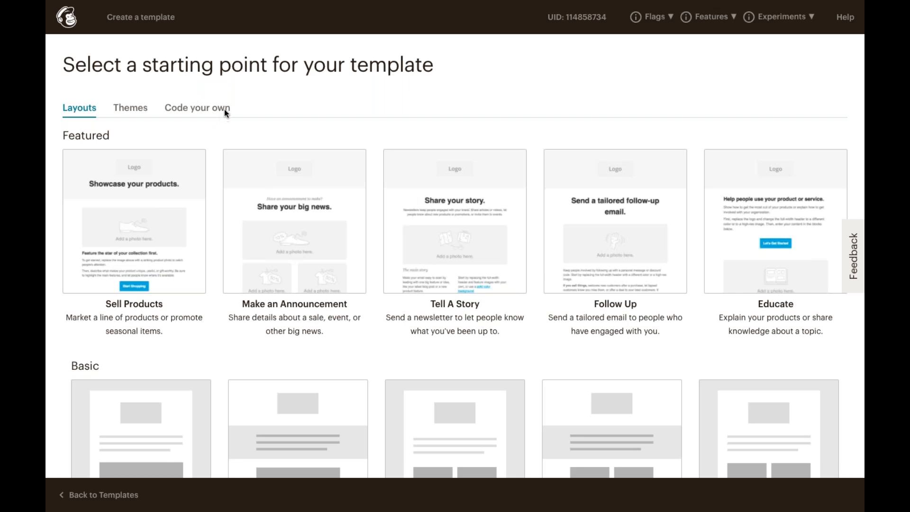
left_click(200, 109)
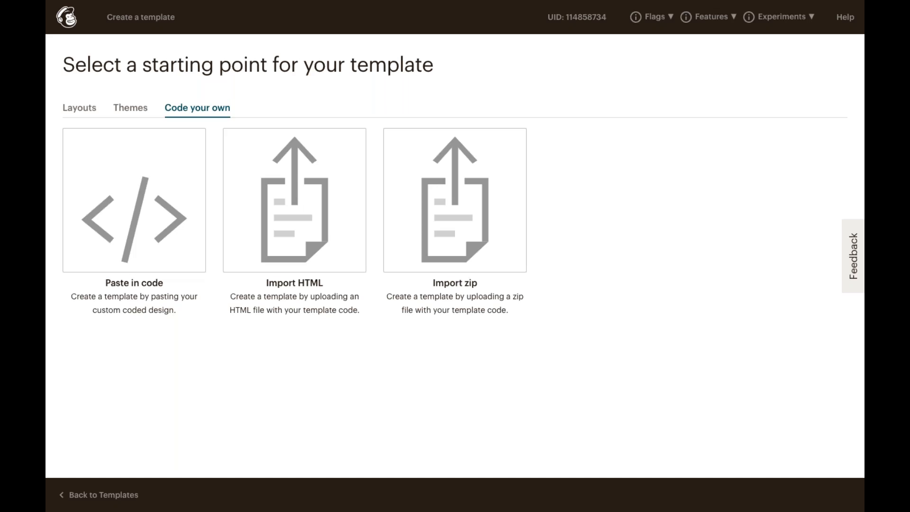
Return to Layouts and scroll down to the Basic layouts: 1 Column, 1:2 Column and 1:2:1 Column.
left_click(93, 113)
scroll(116, 195, "down", 2)
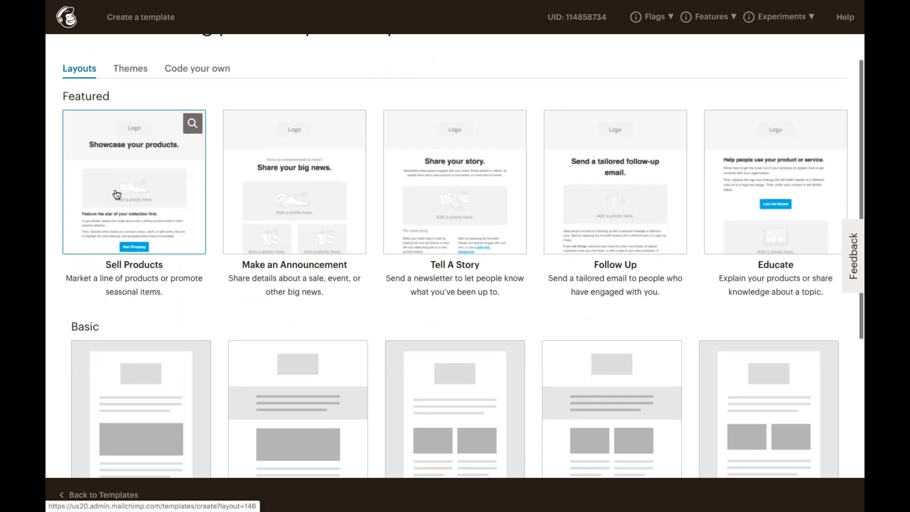
scroll(116, 194, "down", 3)
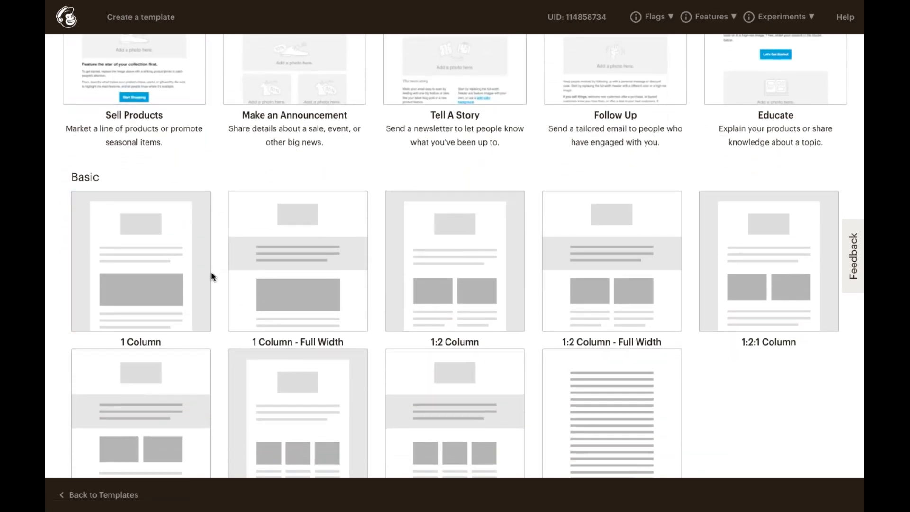
Start an Untitled Template from the 1 Column layout and try moving the Image Card and text blocks.
left_click(180, 282)
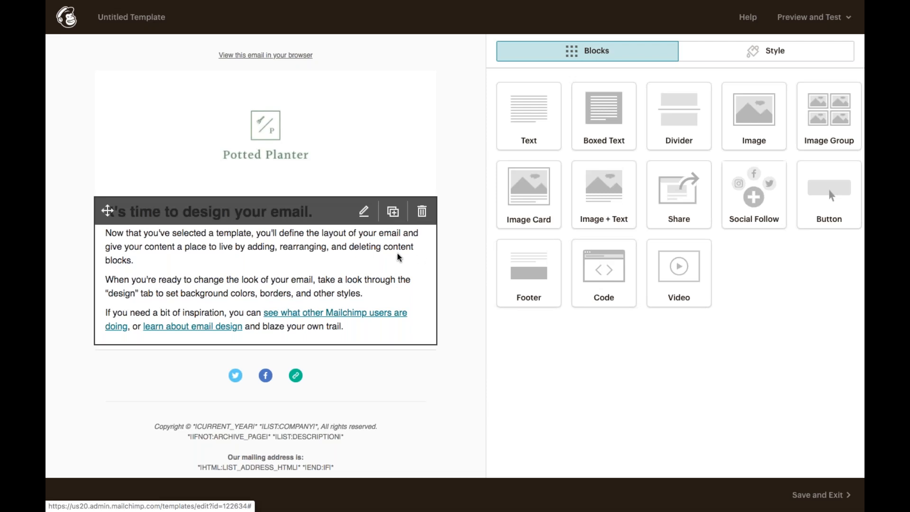
scroll(398, 257, "down", 1)
scroll(398, 256, "down", 1)
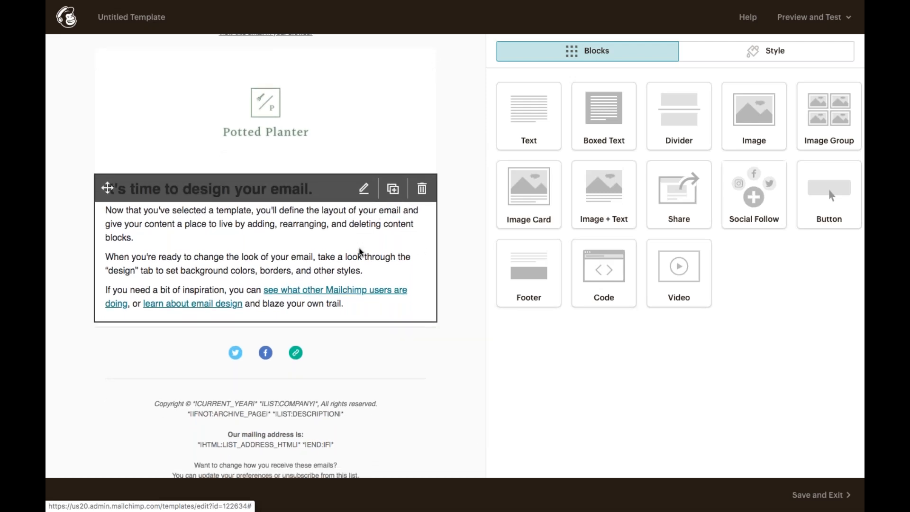
scroll(360, 252, "up", 1)
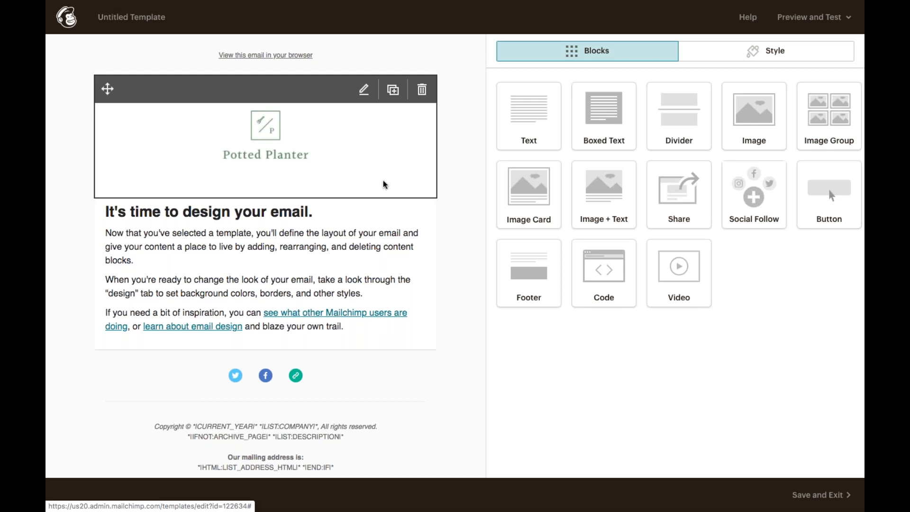
left_click_drag(515, 192, 493, 195)
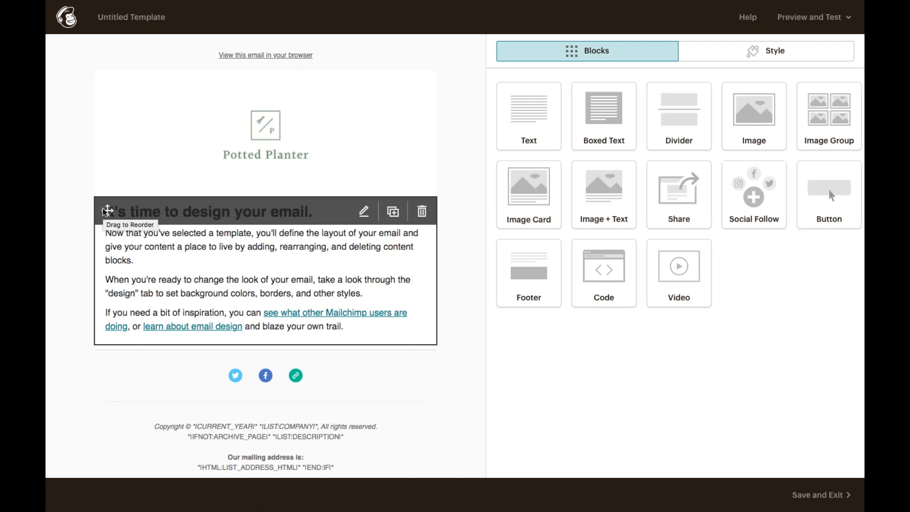
left_click_drag(106, 211, 101, 244)
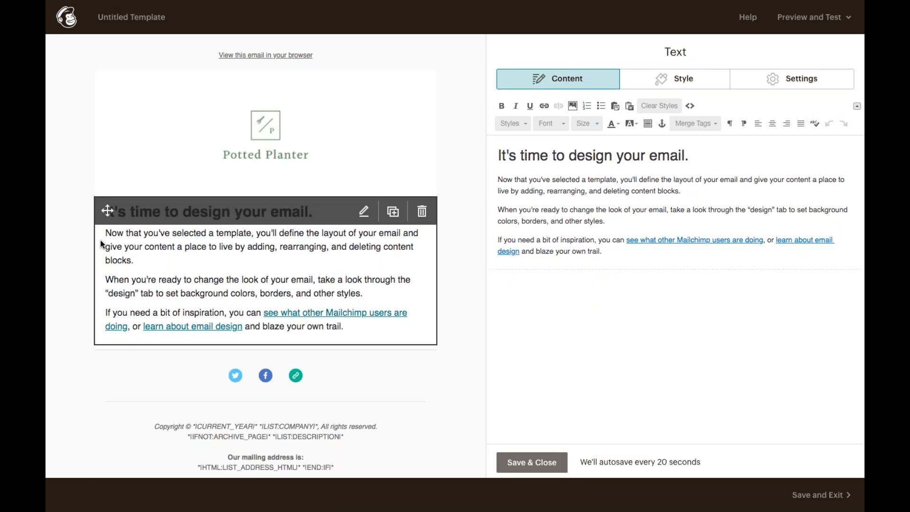
left_click(525, 462)
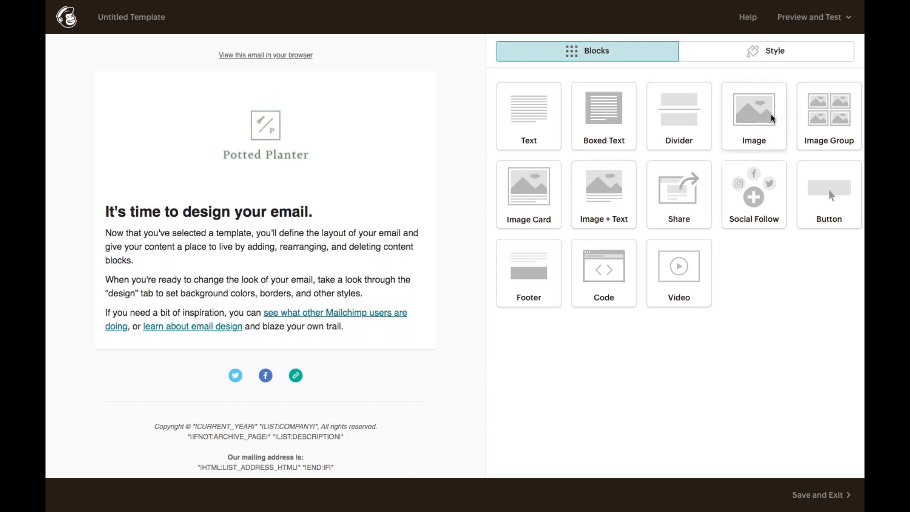
Add an image block under the logo with the potted-plant photo pexels-photo-1084188.jpeg from Content Studio.
left_click_drag(763, 108, 333, 217)
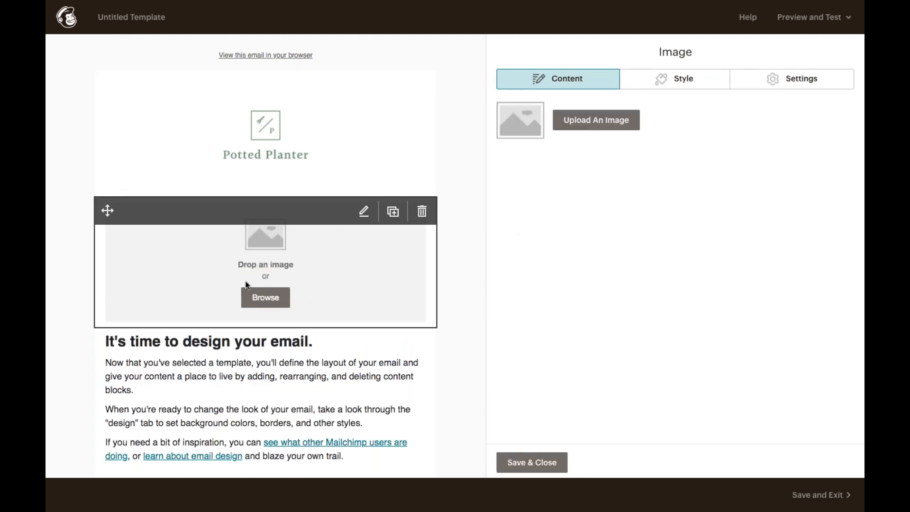
left_click(274, 304)
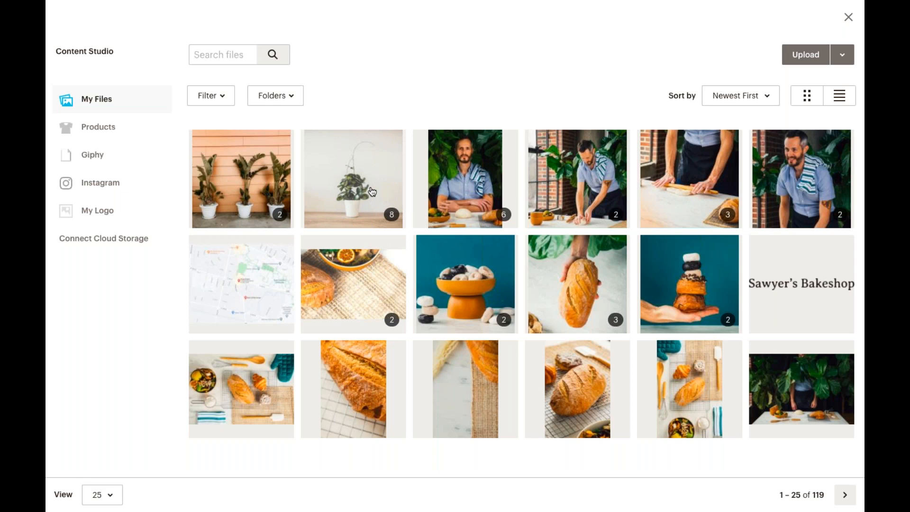
left_click(372, 191)
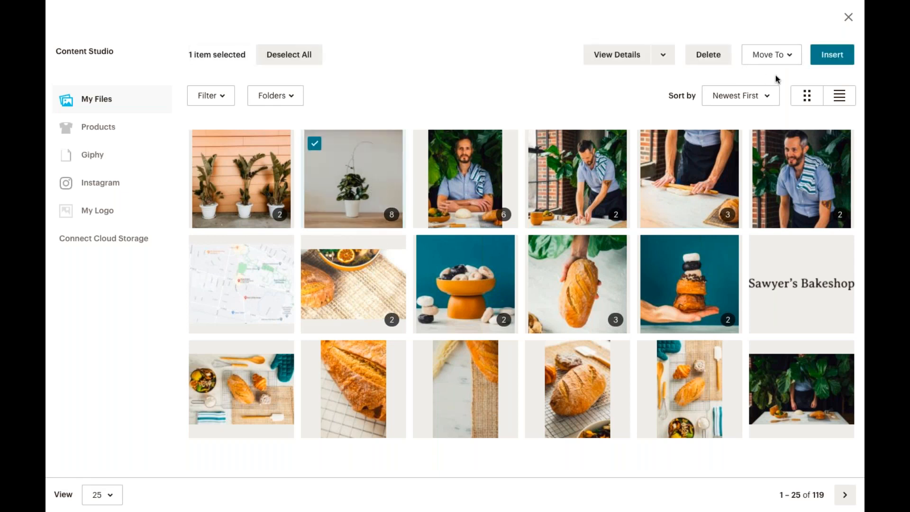
left_click(828, 56)
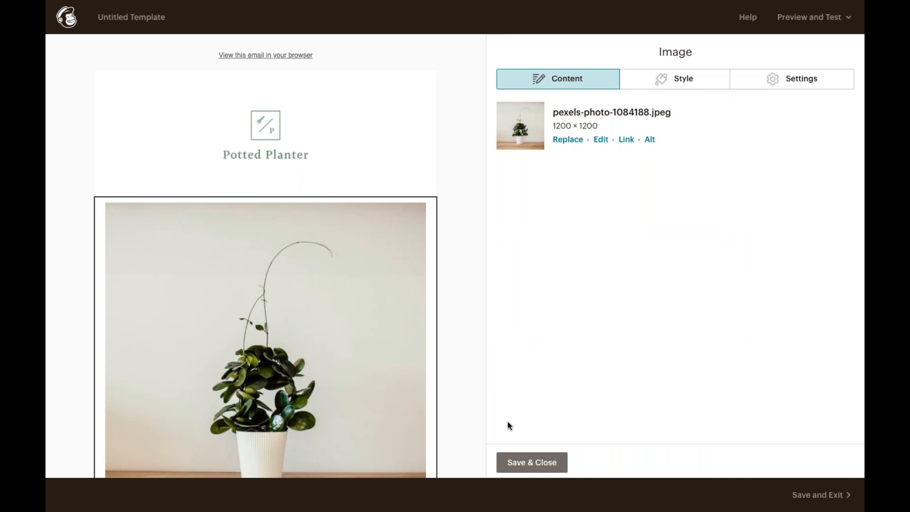
scroll(436, 425, "down", 2)
left_click(539, 464)
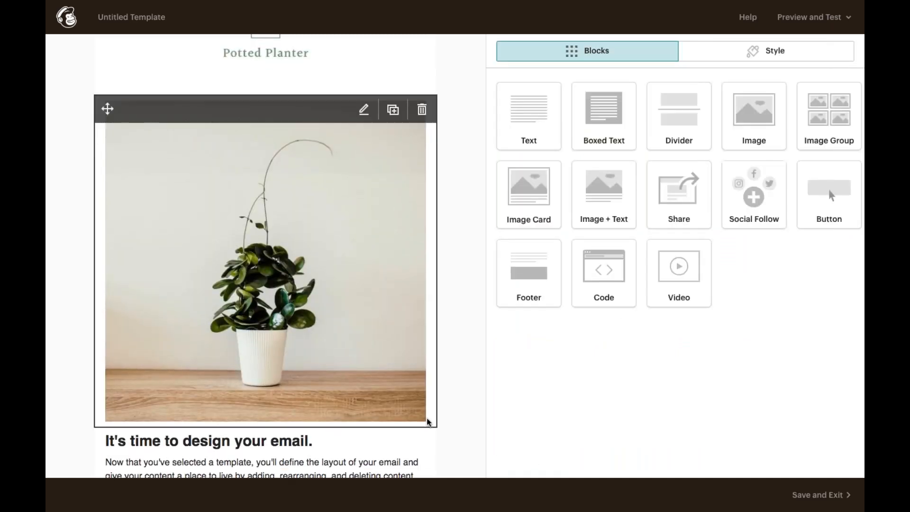
Reduce the plant photo's display size from 100% to about 86%.
left_click(406, 399)
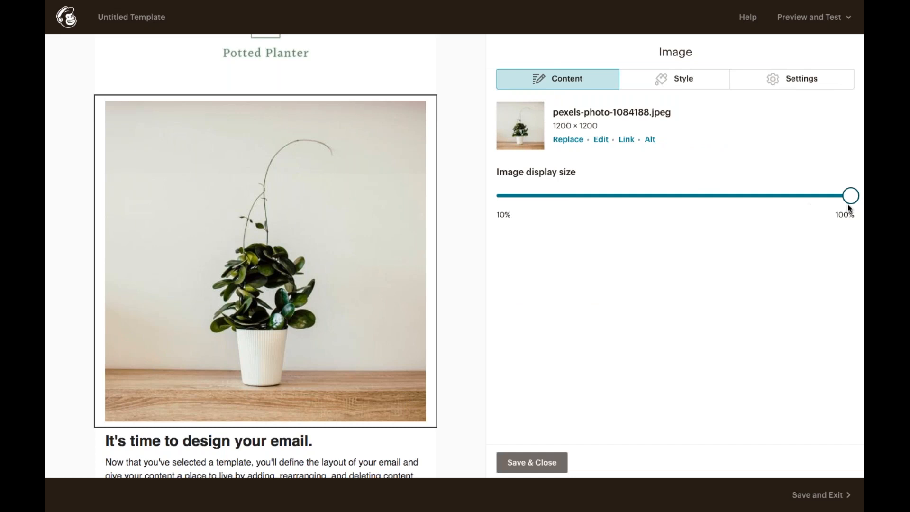
left_click_drag(851, 202, 806, 206)
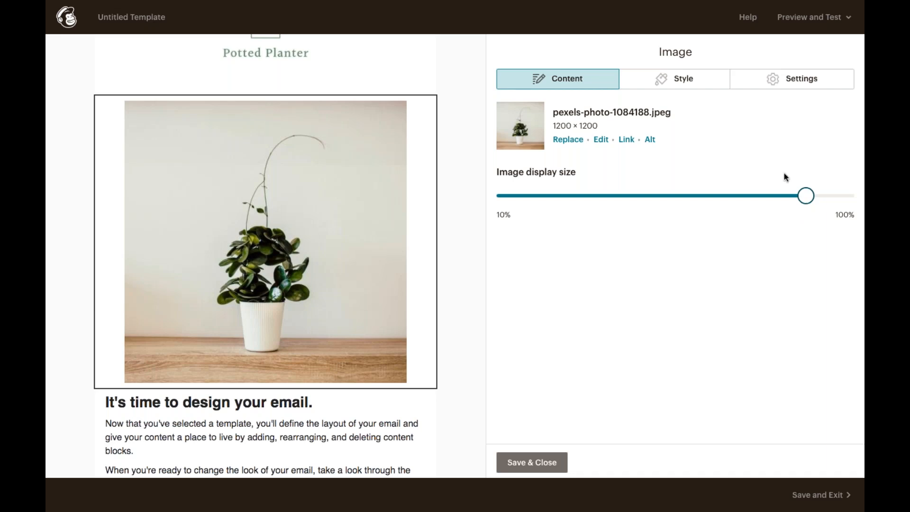
Give the plant photo a solid 1px border, keep it centre-aligned, and save the block.
left_click(699, 81)
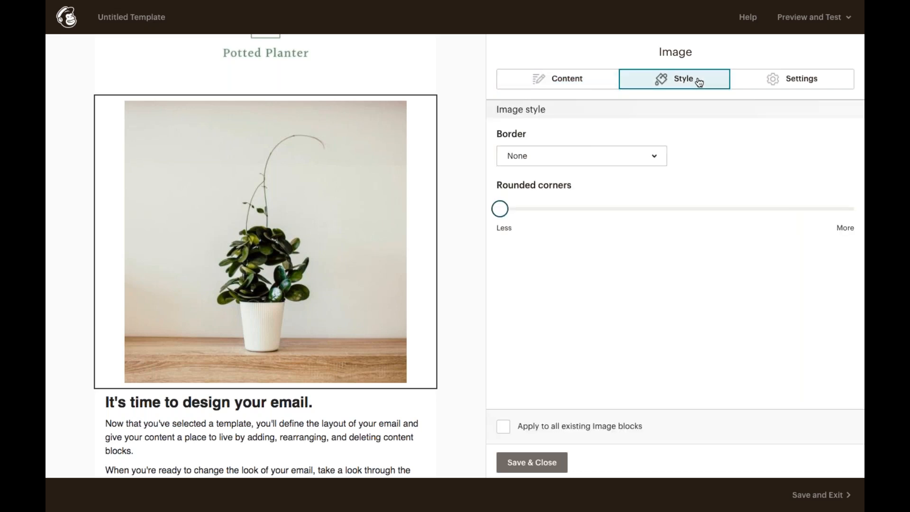
left_click(654, 157)
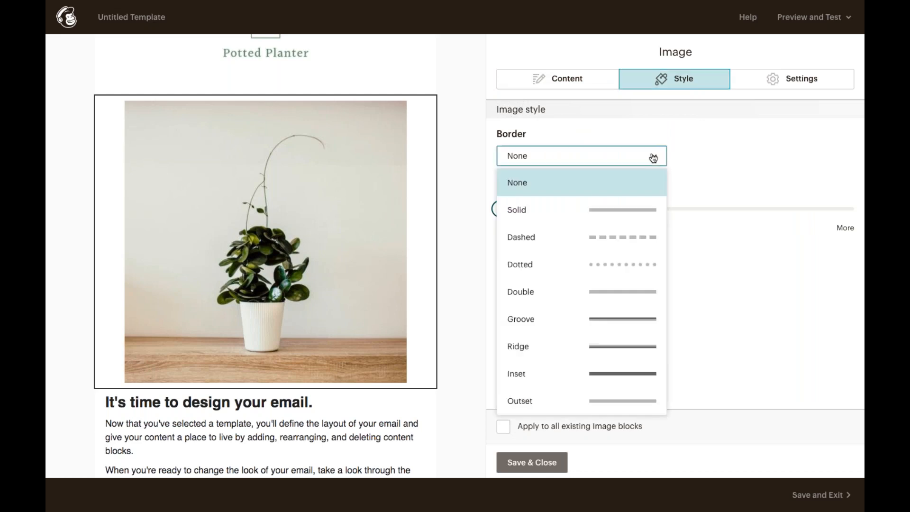
left_click(643, 209)
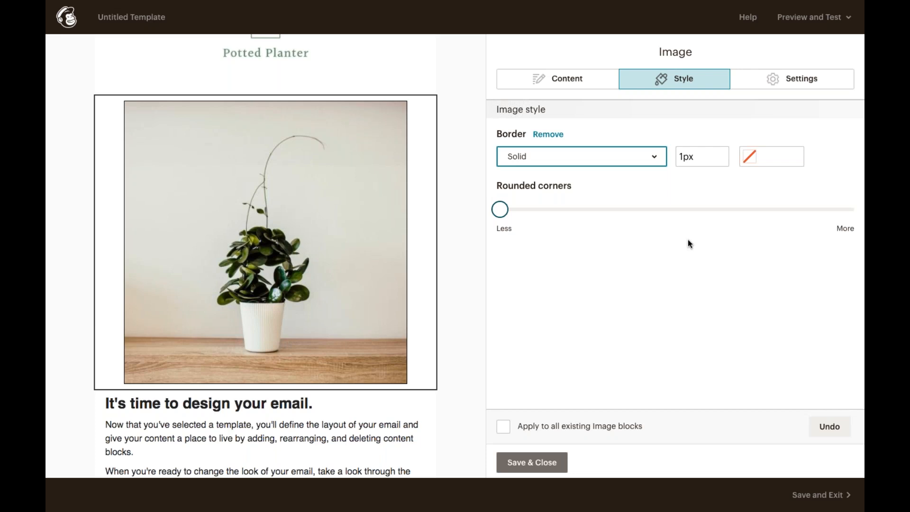
left_click(788, 86)
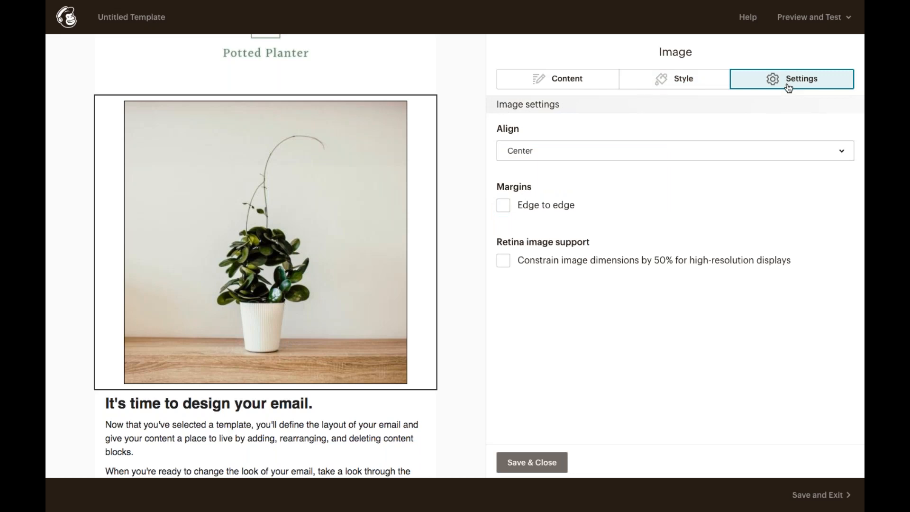
left_click(761, 154)
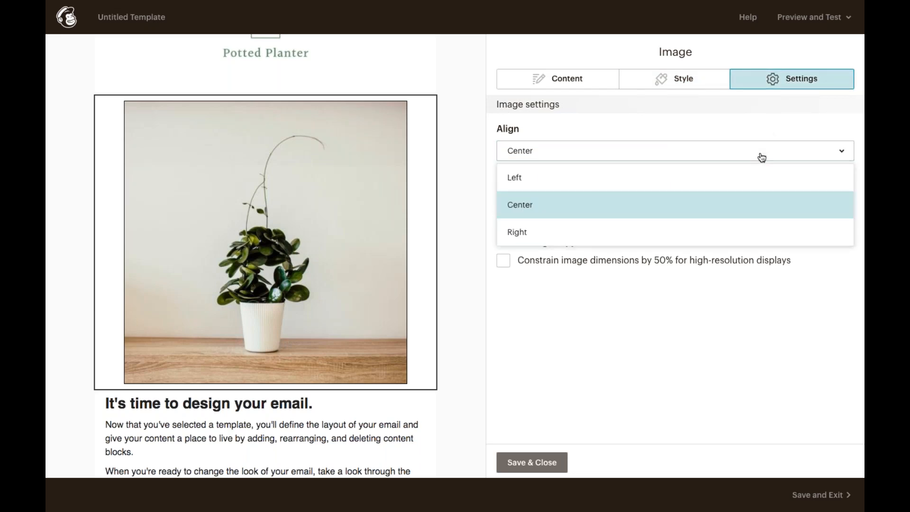
left_click(742, 327)
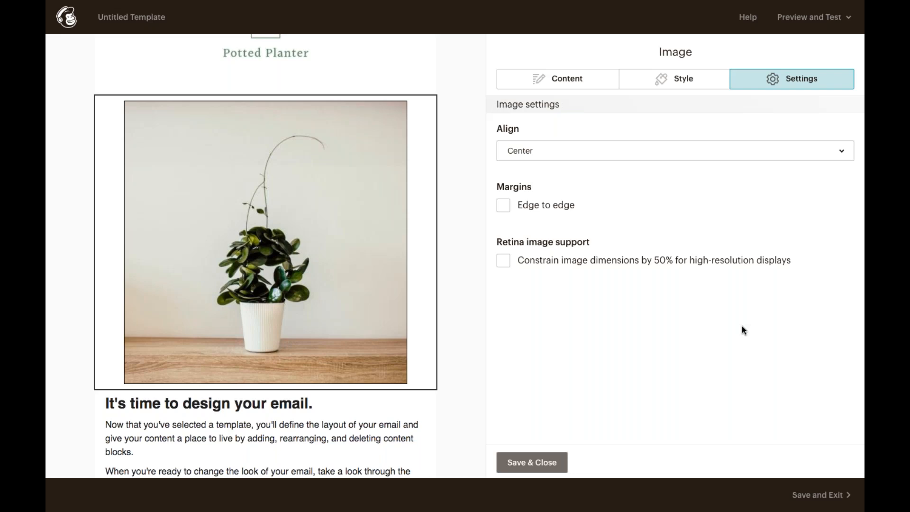
left_click(546, 464)
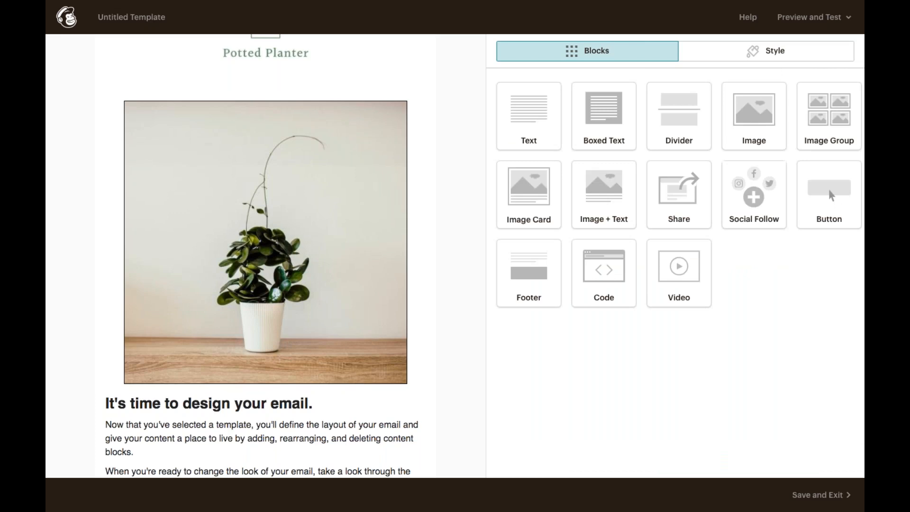
Link the plant photo to the web address pottedplanter.com.
left_click(402, 348)
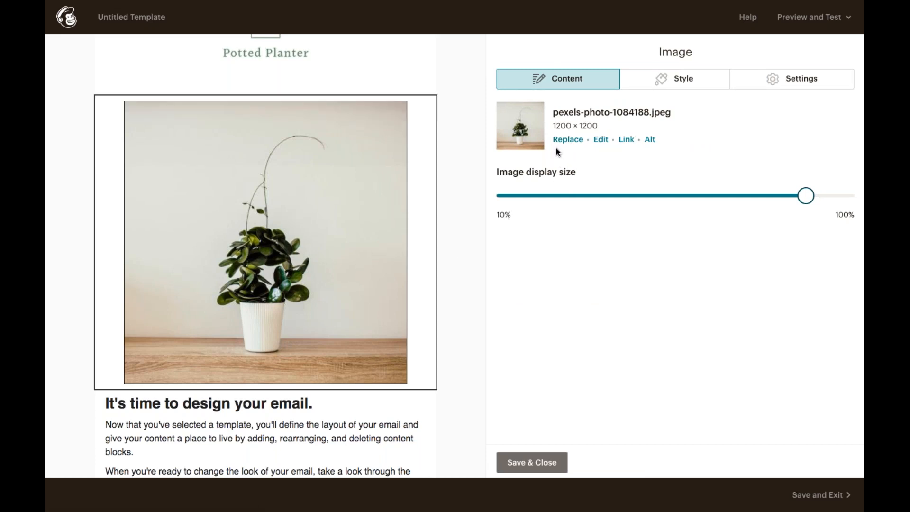
left_click(626, 139)
type("pot")
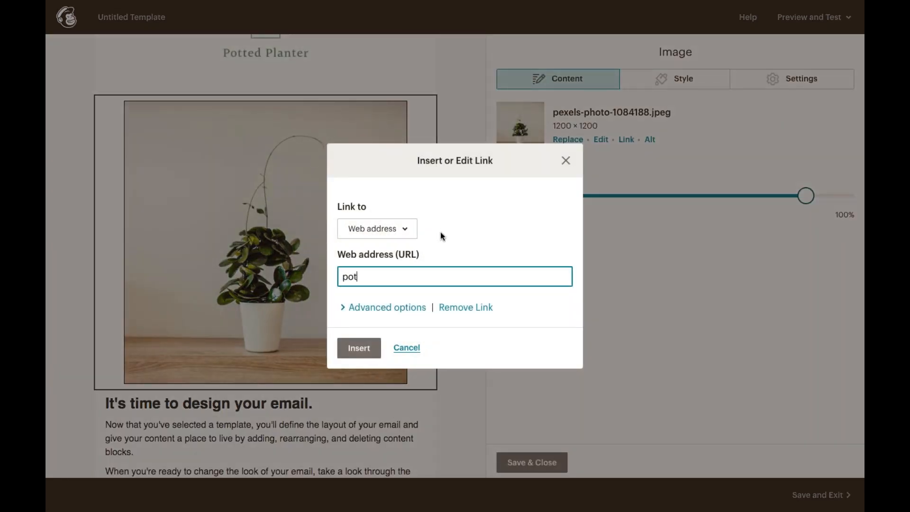
type("tedplanter.com")
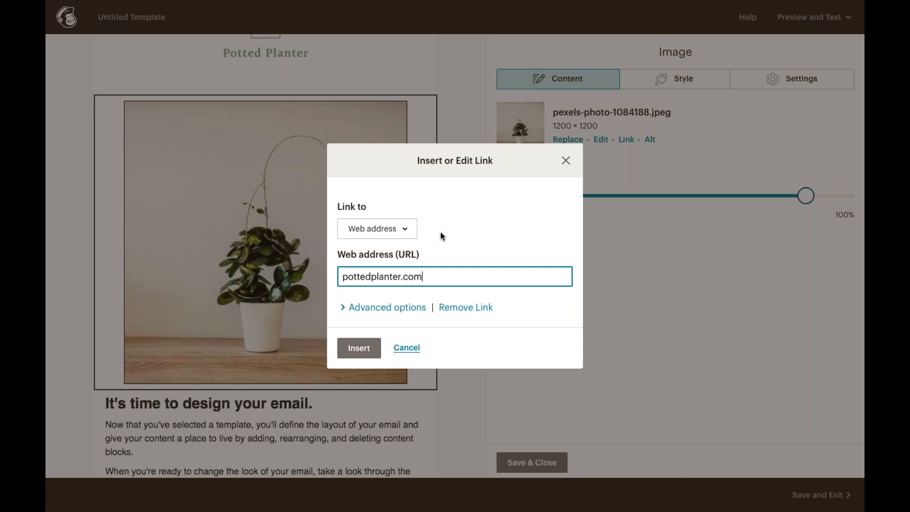
left_click(371, 352)
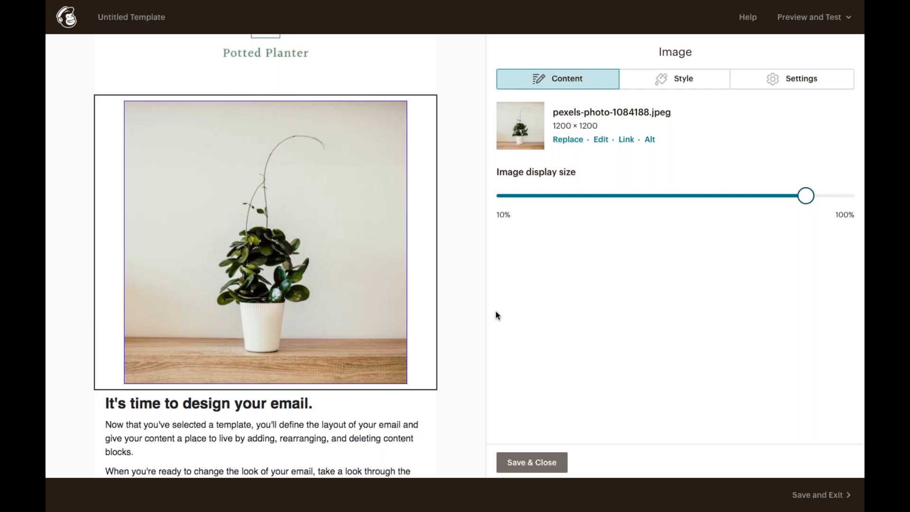
left_click(600, 140)
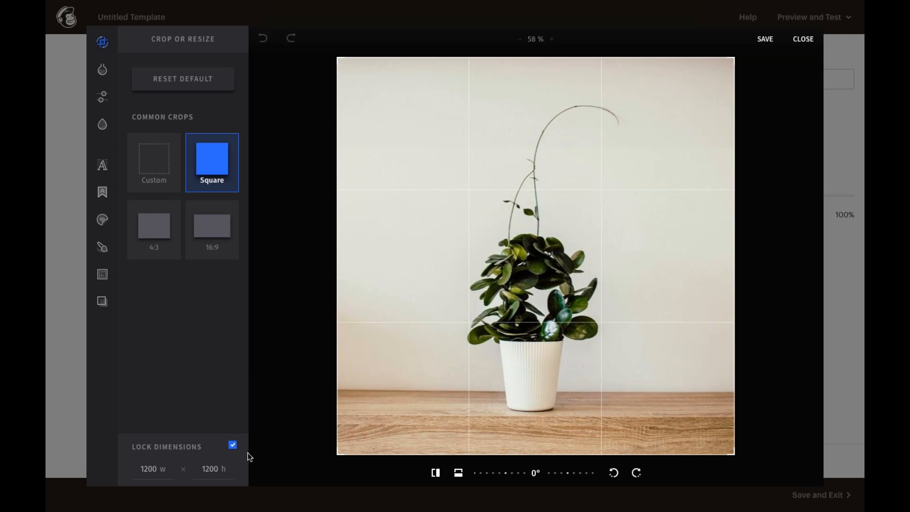
left_click(232, 445)
left_click(149, 468)
left_click(234, 446)
mouse_move(105, 72)
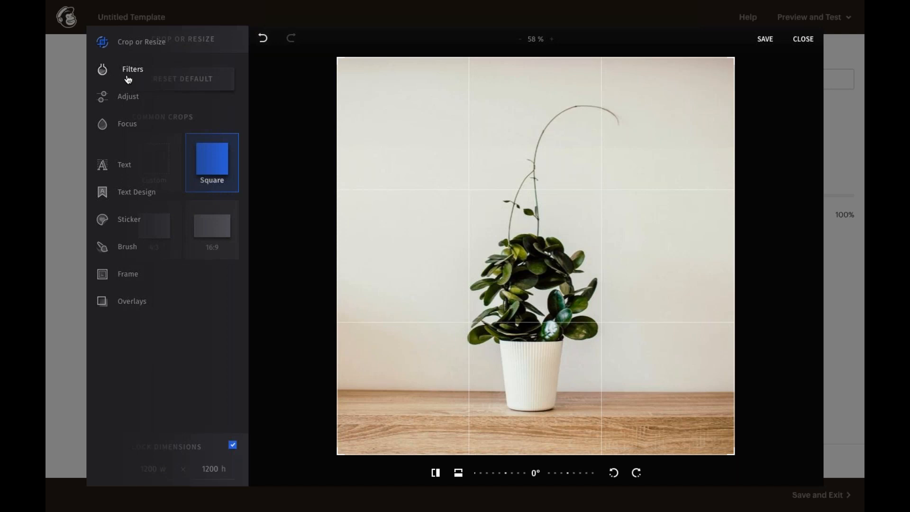
left_click(127, 79)
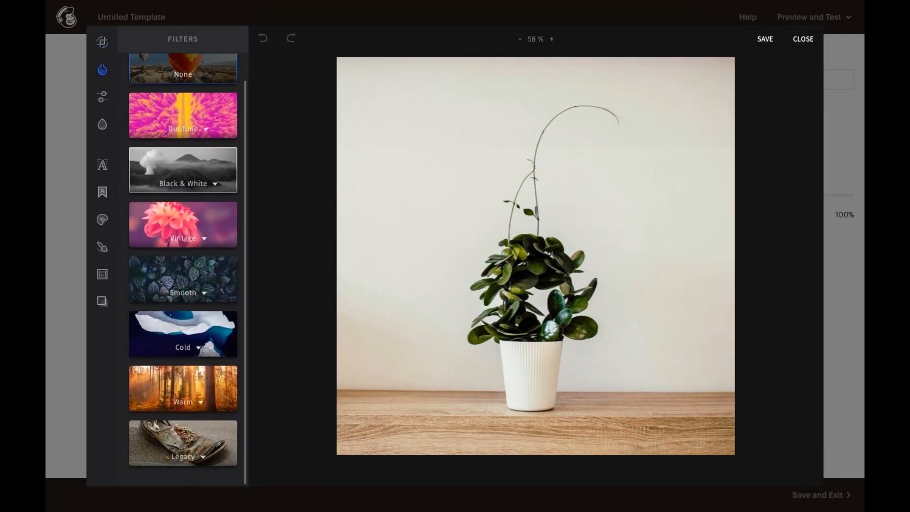
scroll(183, 170, "up", 1)
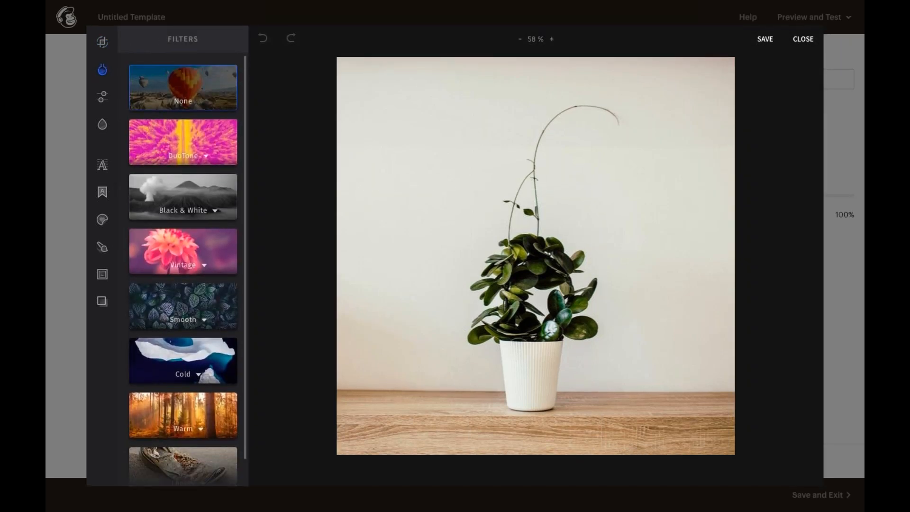
mouse_move(102, 96)
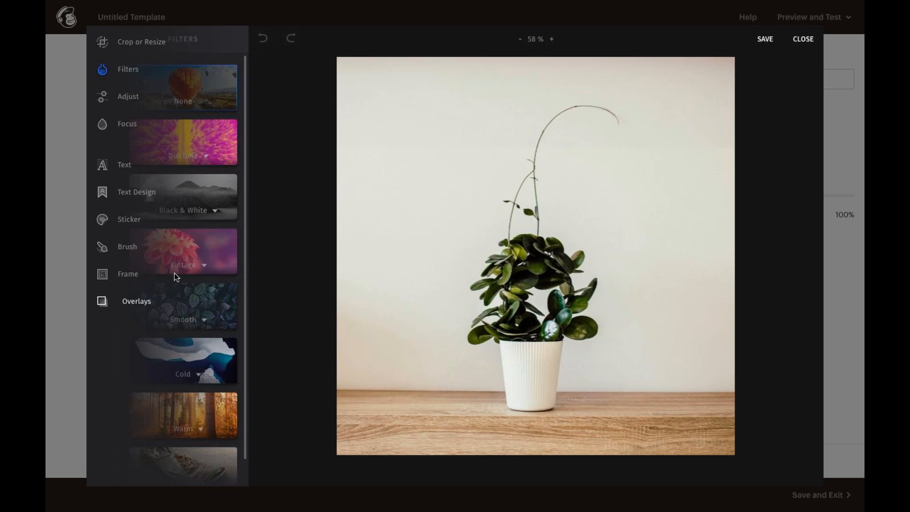
left_click(767, 40)
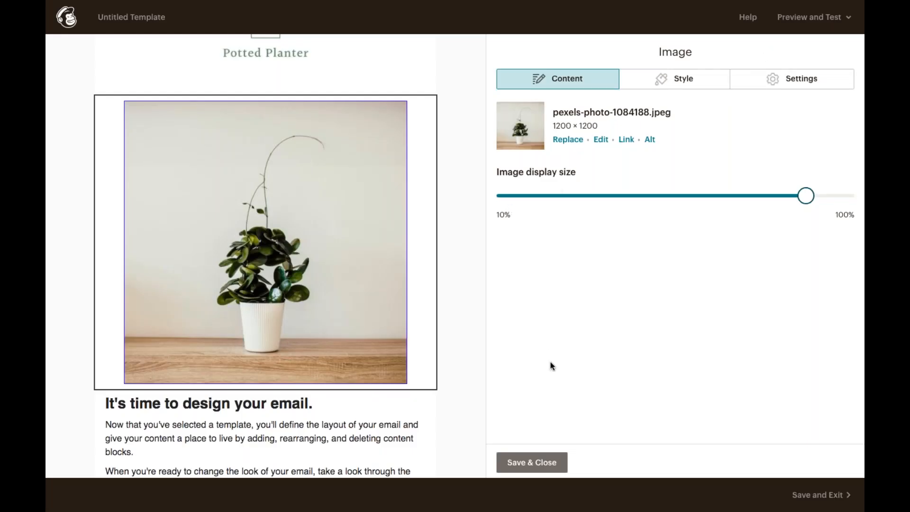
Save the image, then open the 'It's time to design your email.' text block's rich-text paste window.
left_click(544, 462)
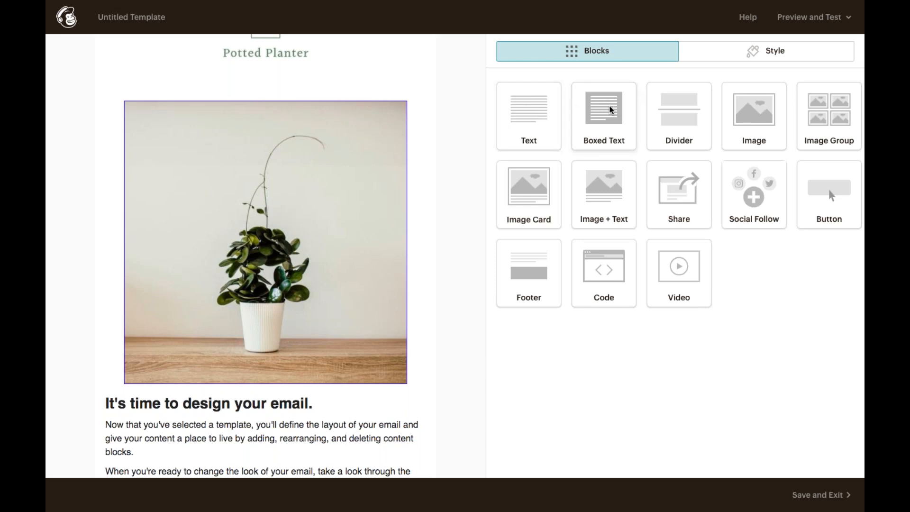
scroll(345, 246, "down", 5)
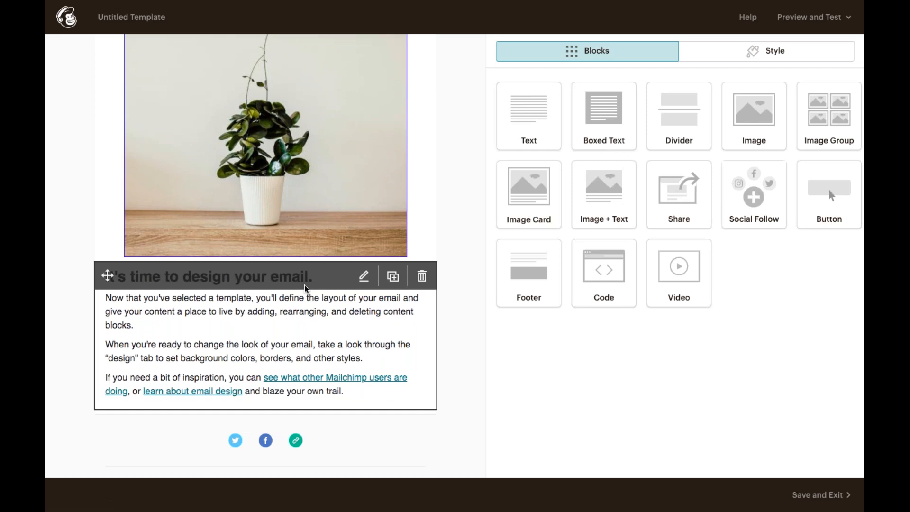
left_click(248, 317)
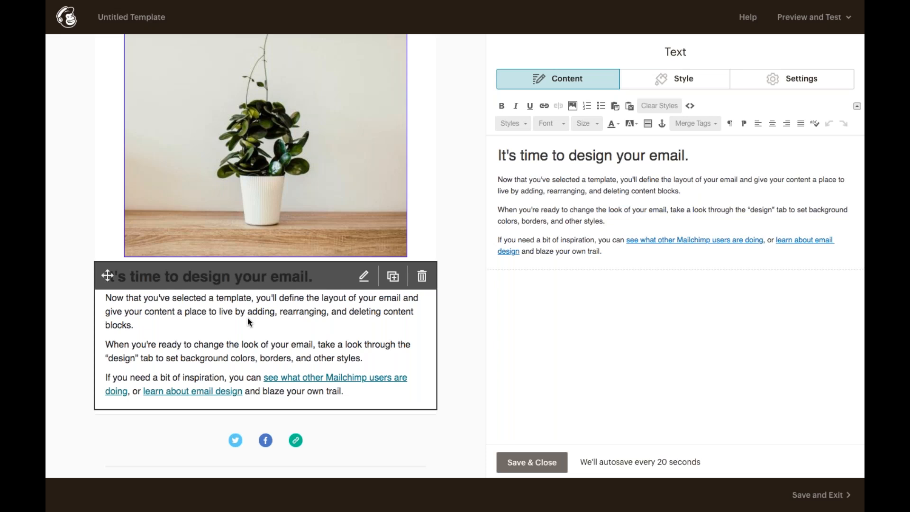
left_click(629, 106)
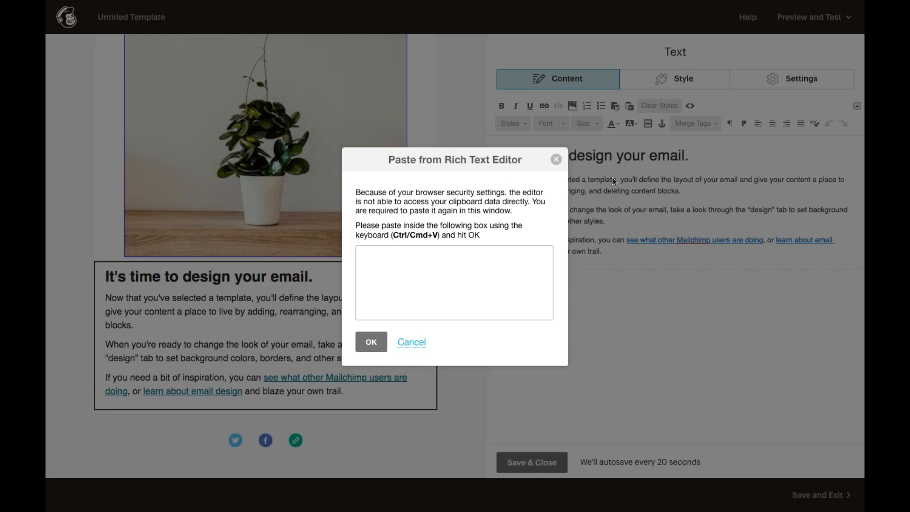
Clear the placeholder text from the body block, removing its formatting.
left_click(556, 160)
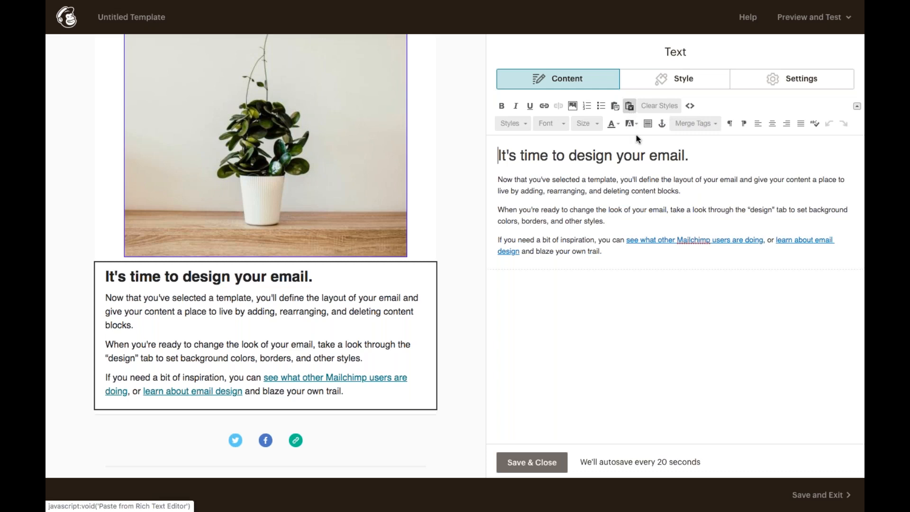
left_click_drag(625, 254, 497, 148)
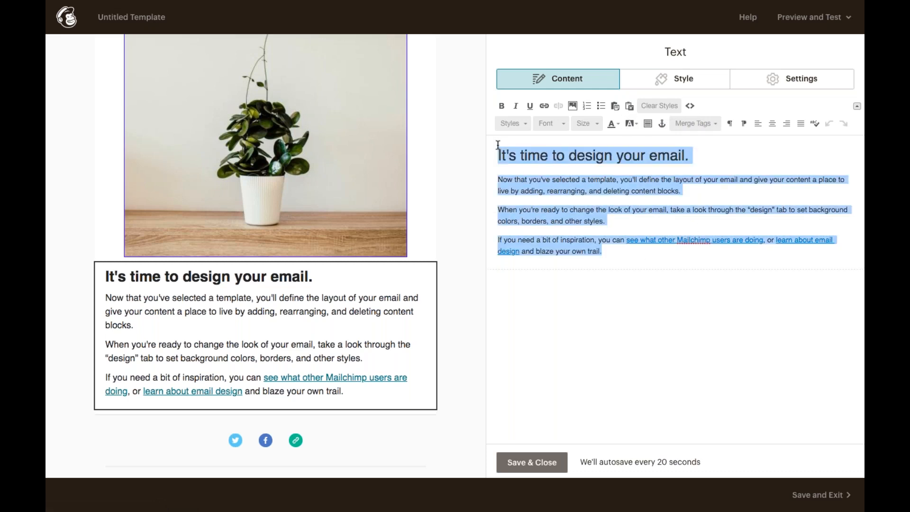
left_click(657, 106)
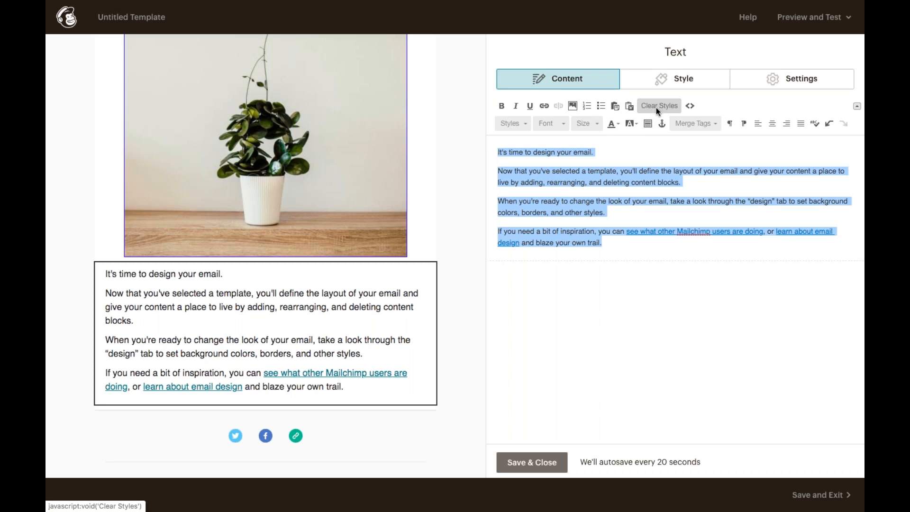
key("BackSpace")
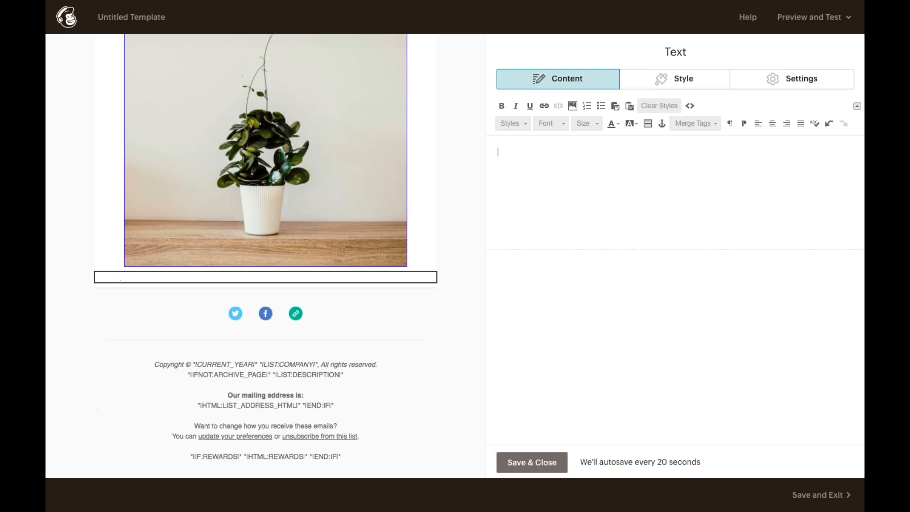
Paste in the 'Want first dibs on all those potted plants?' line and the 40%-off sale message.
left_click(629, 106)
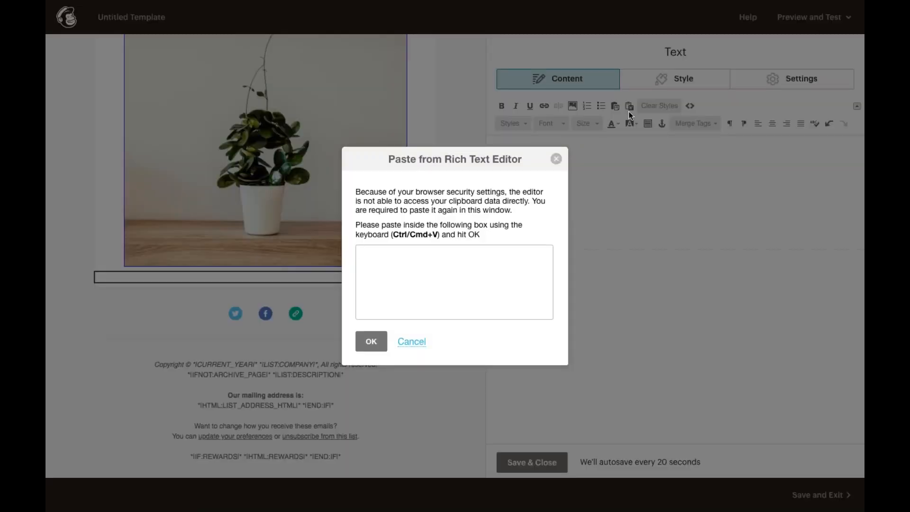
type("Want first dibs on all those potted plants? Better get shopping...  Because we're having one monstera of a sale this week! Get up to 40% off in store and online through Saturday.")
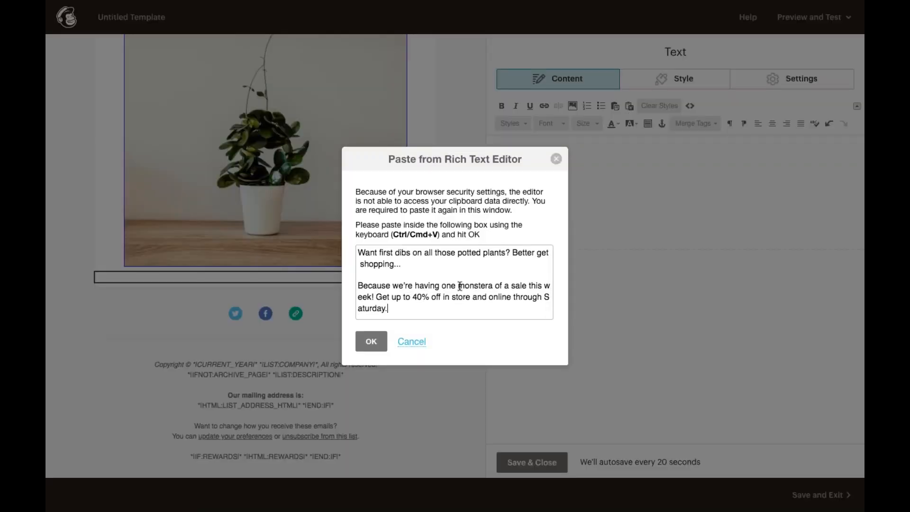
left_click(371, 341)
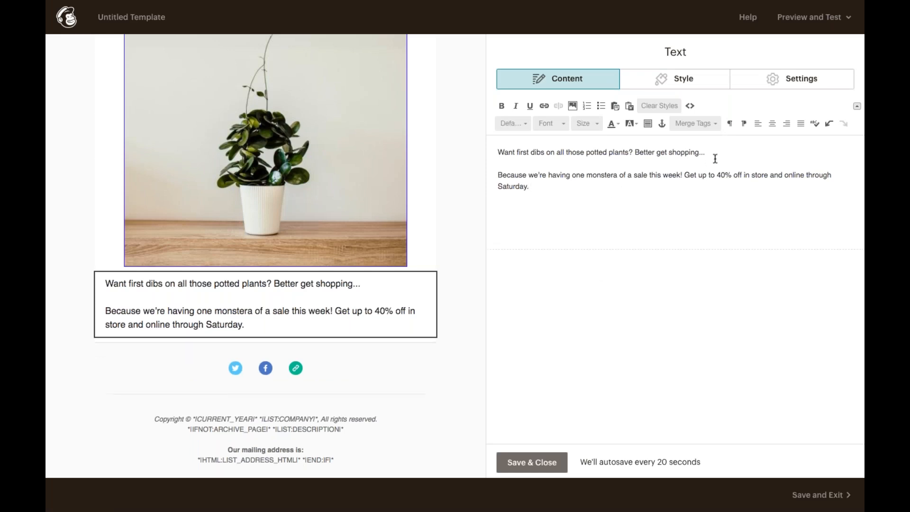
Centre all the sale text and make its first line a Heading 1.
key("ctrl+a")
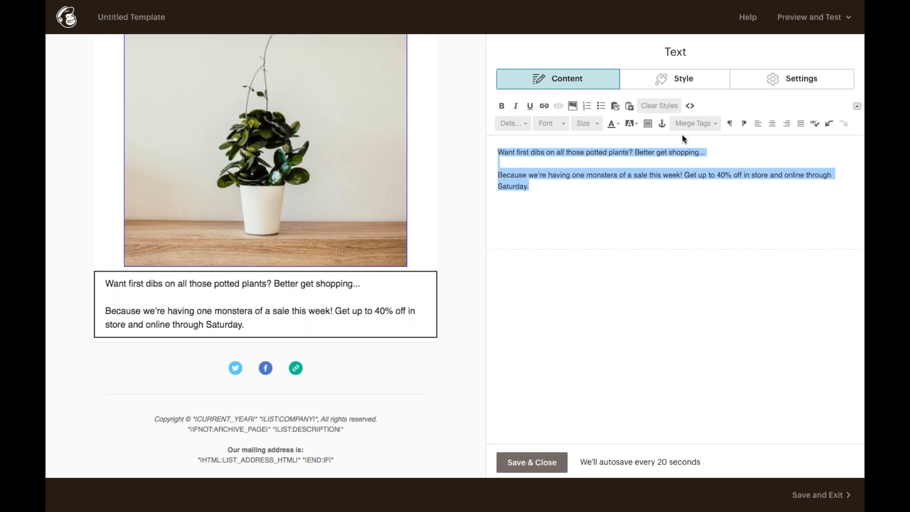
left_click(771, 123)
left_click_drag(786, 150, 573, 152)
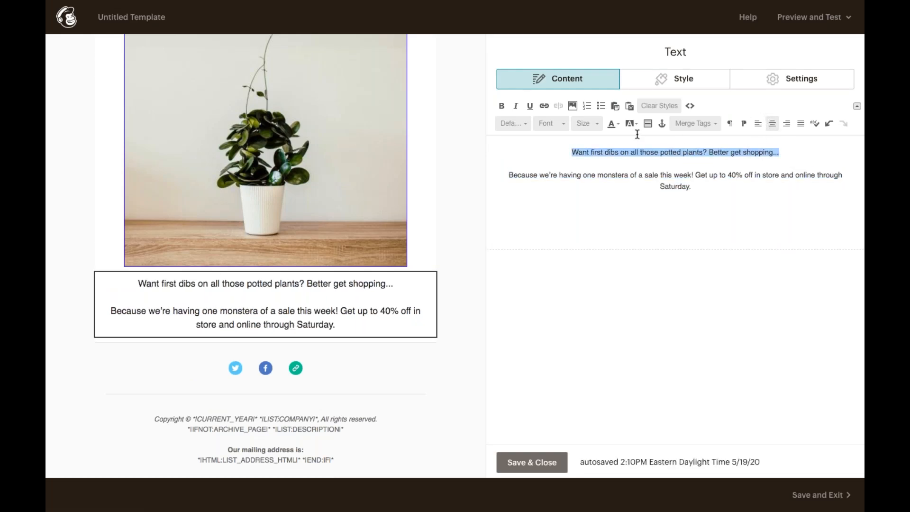
left_click(521, 124)
left_click(526, 158)
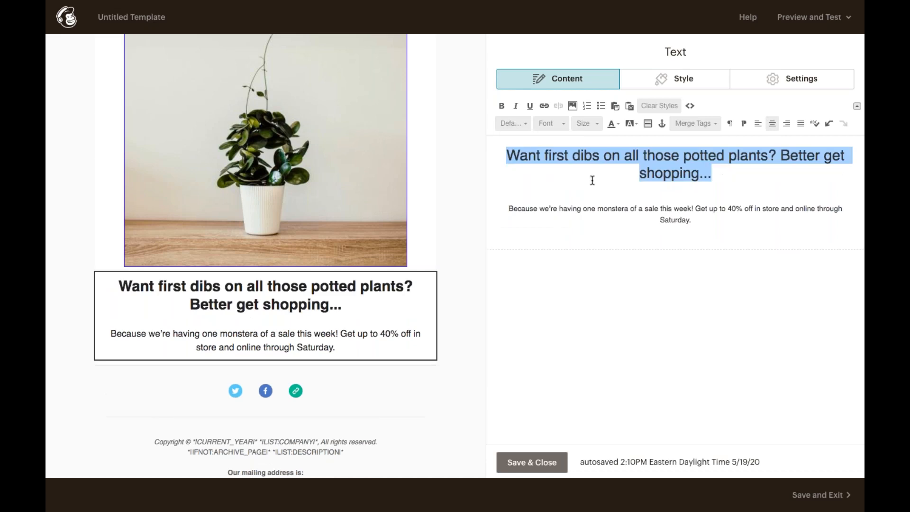
left_click(651, 214)
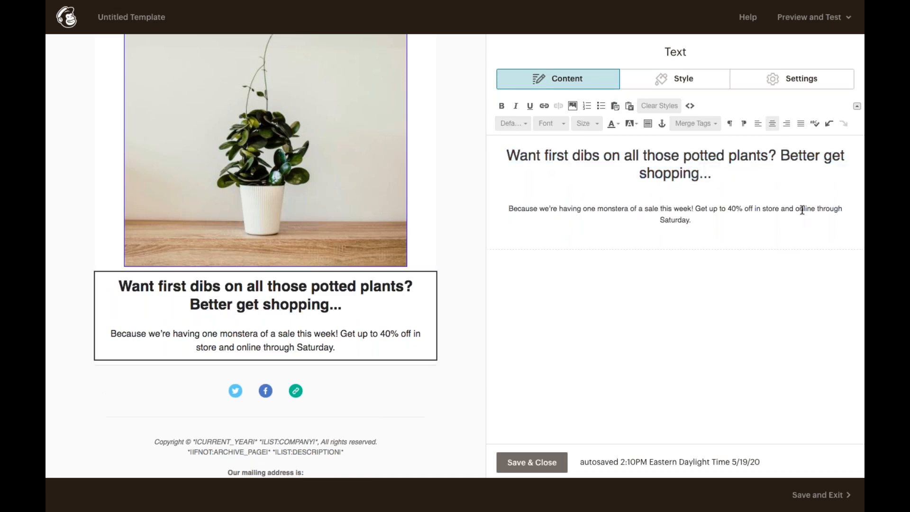
Link the word 'online' to pottedplanter.com.
double_click(802, 210)
left_click(545, 105)
type("pottedpl")
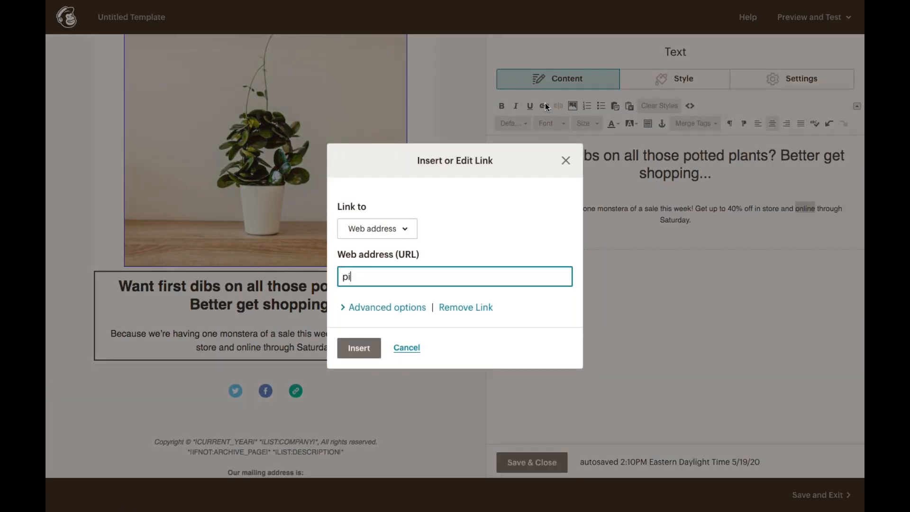
type("anter.com")
left_click(364, 348)
left_click(704, 228)
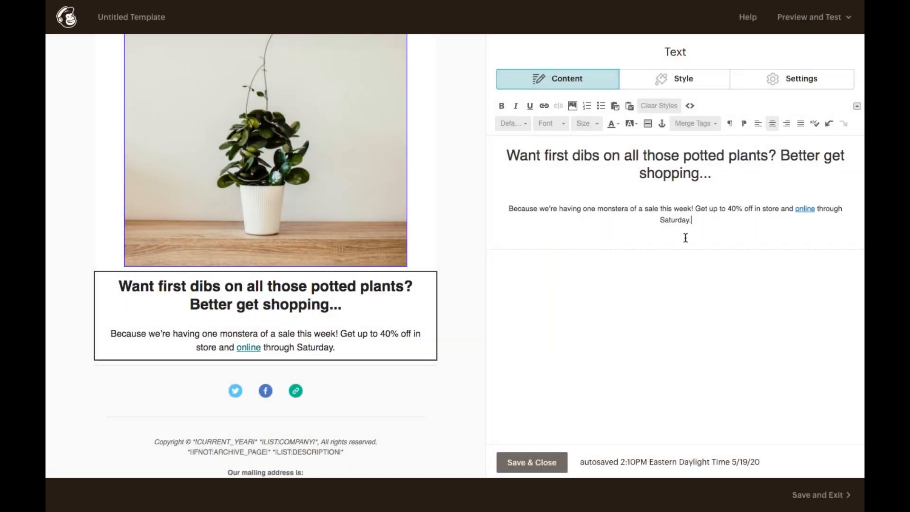
Save and close the sale text block, then bring up the email's Style sections.
left_click(555, 462)
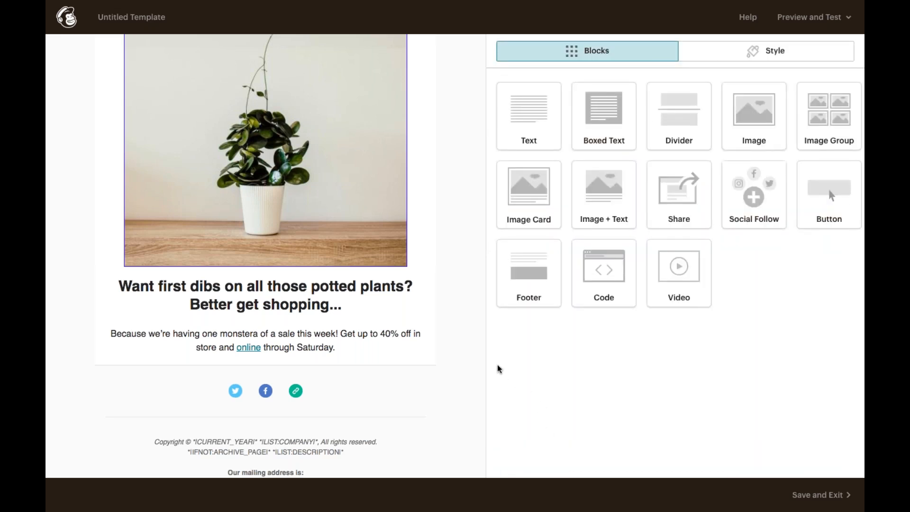
scroll(451, 345, "up", 1)
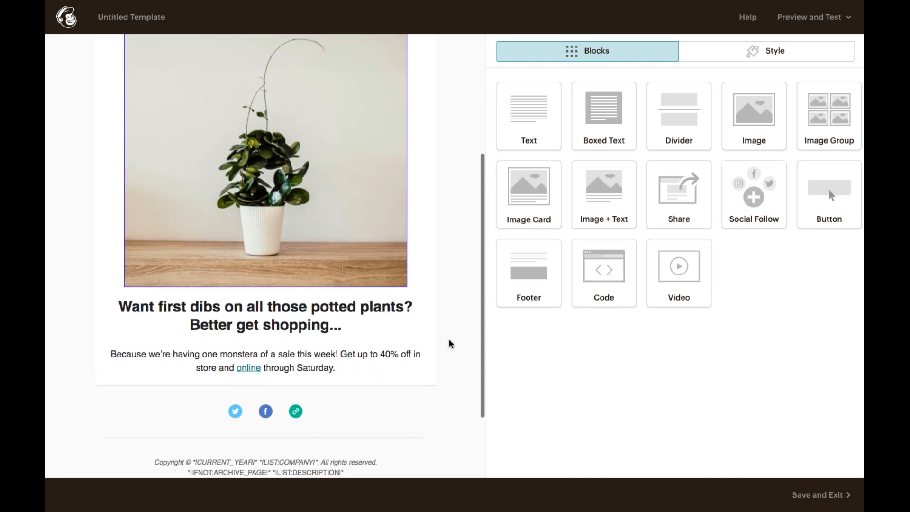
scroll(453, 331, "up", 1)
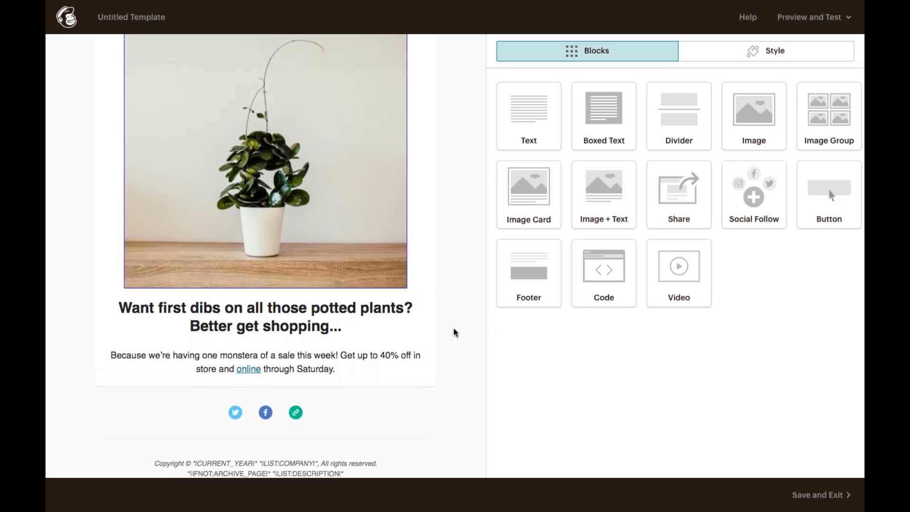
scroll(454, 331, "up", 2)
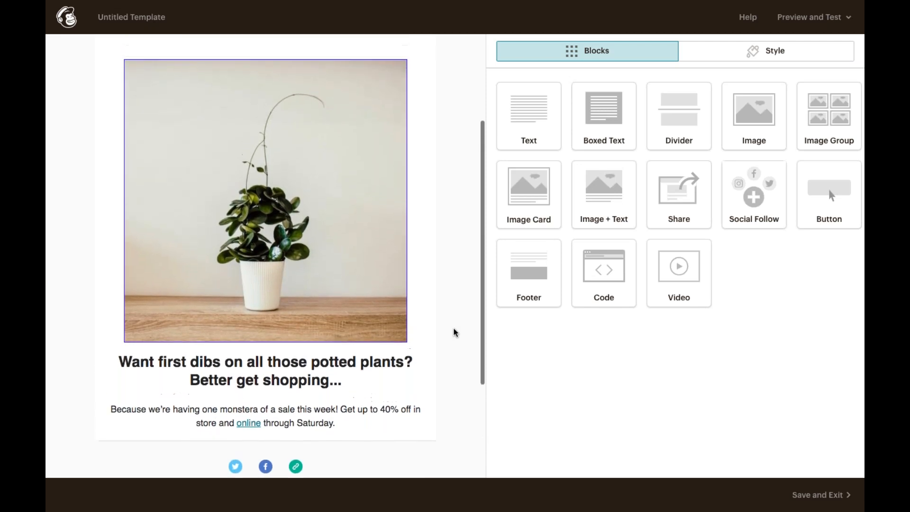
scroll(453, 332, "up", 1)
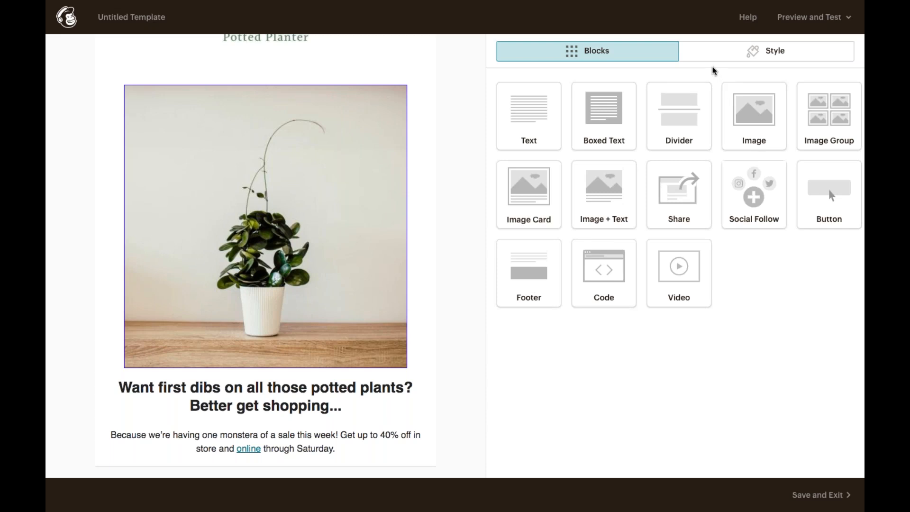
left_click(721, 54)
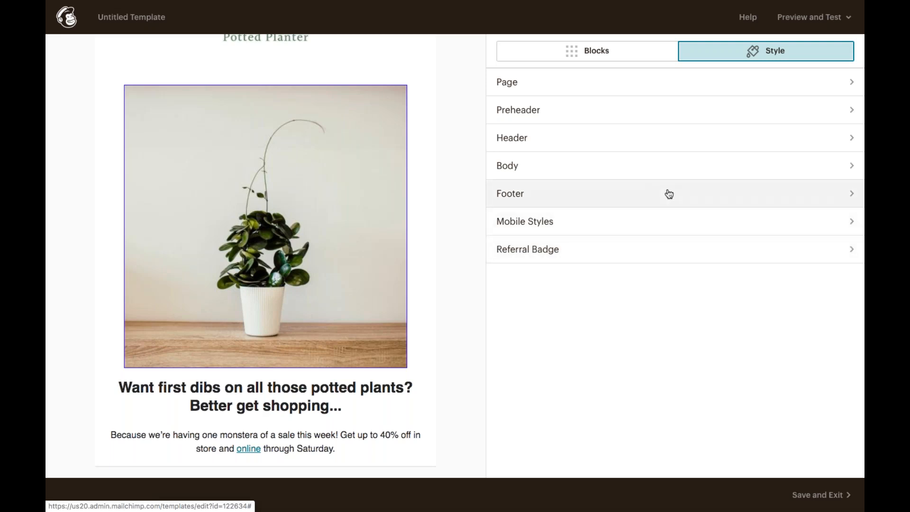
Change the Page background to white (#ffffff) and save.
left_click(640, 86)
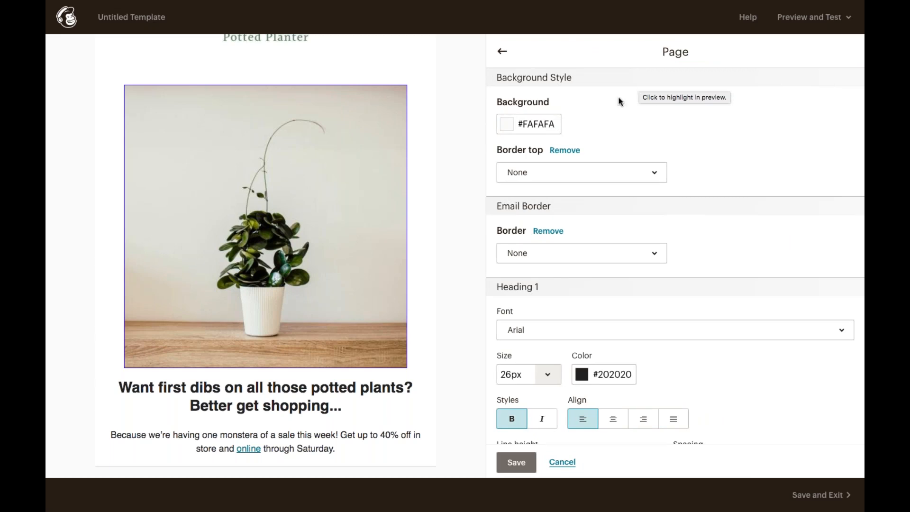
left_click(511, 125)
left_click(522, 234)
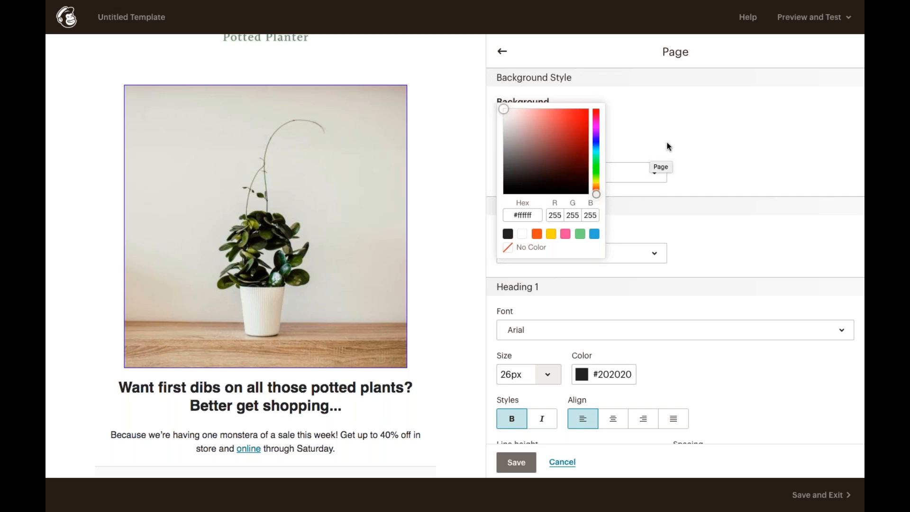
left_click(631, 237)
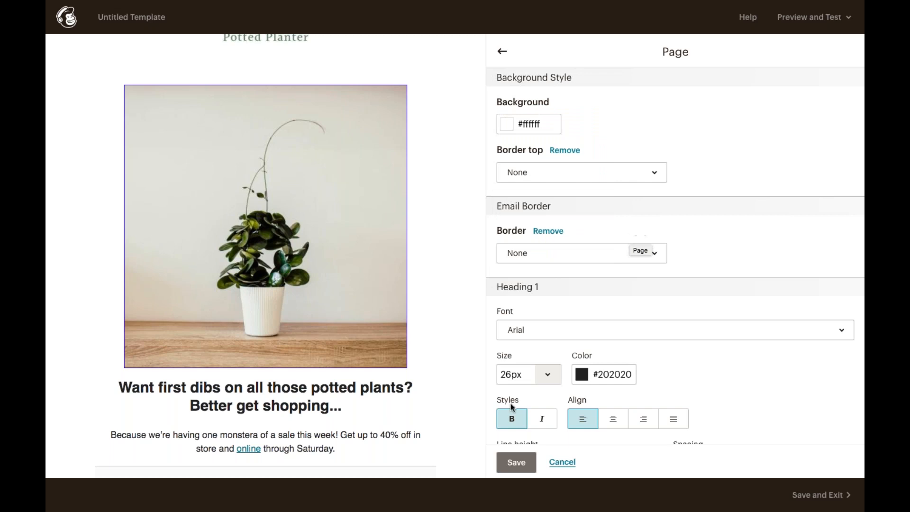
left_click(516, 462)
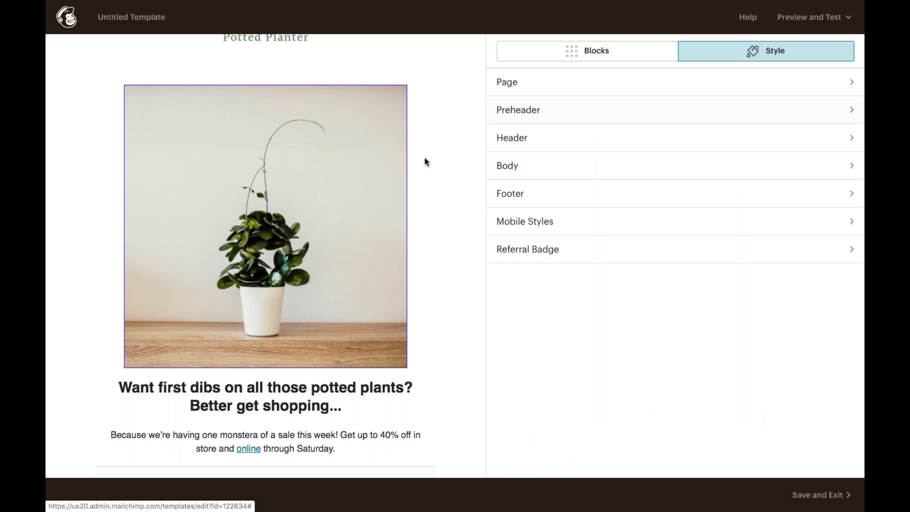
Change the Preheader background to white and save.
scroll(427, 156, "up", 3)
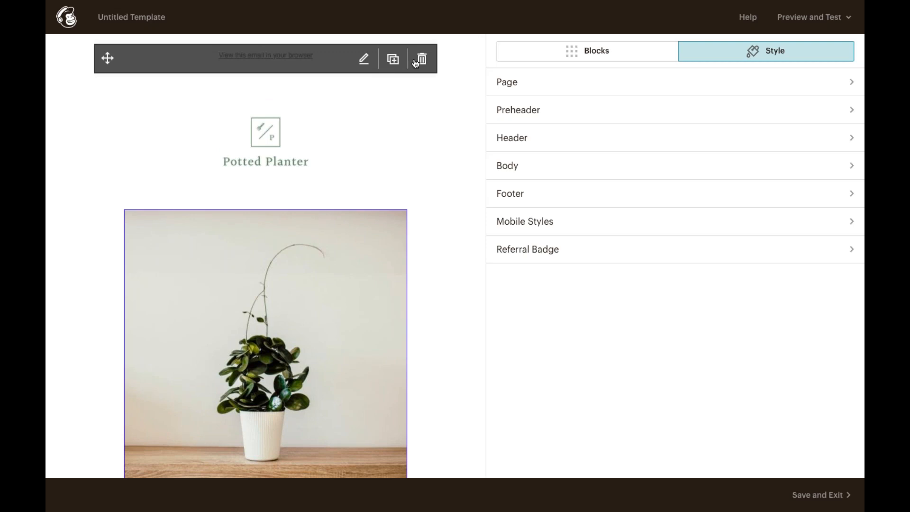
left_click(541, 121)
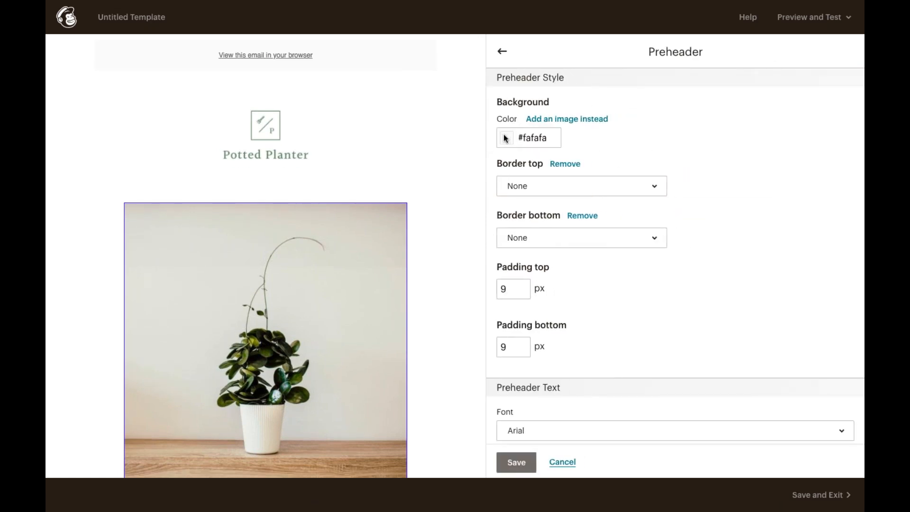
left_click(505, 136)
left_click(522, 250)
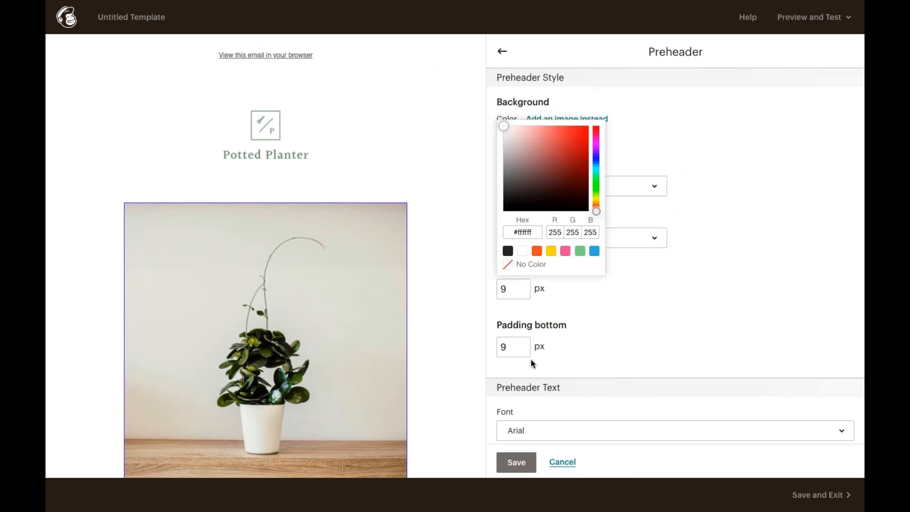
left_click(517, 461)
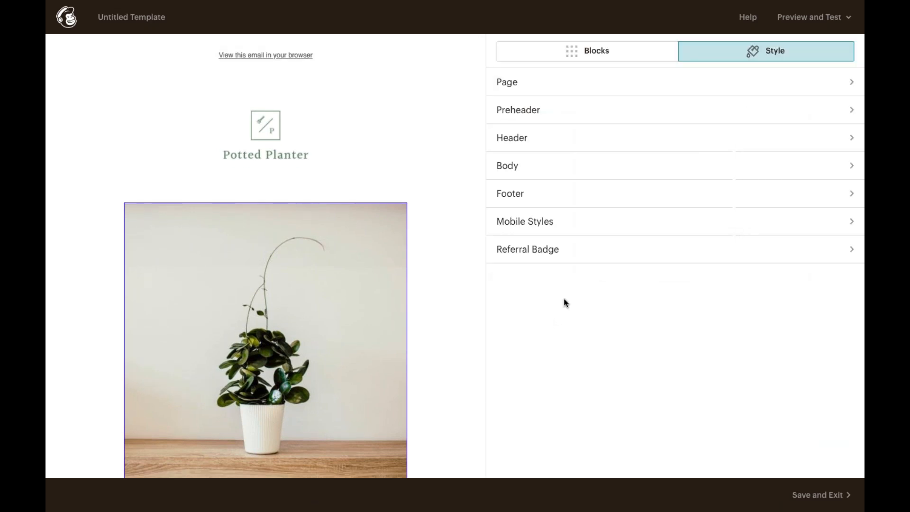
Change the Footer background from #fafafa to white and save.
left_click(558, 195)
scroll(511, 364, "down", 4)
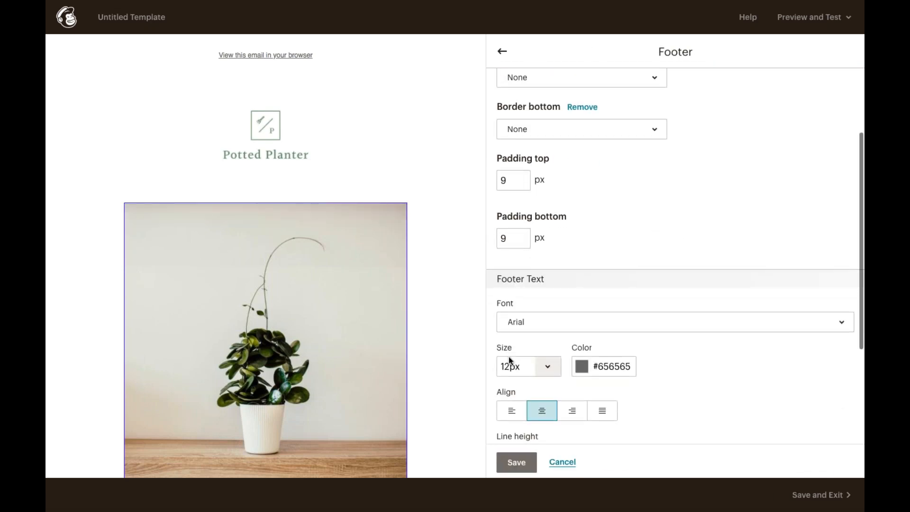
scroll(510, 360, "up", 3)
scroll(508, 357, "up", 1)
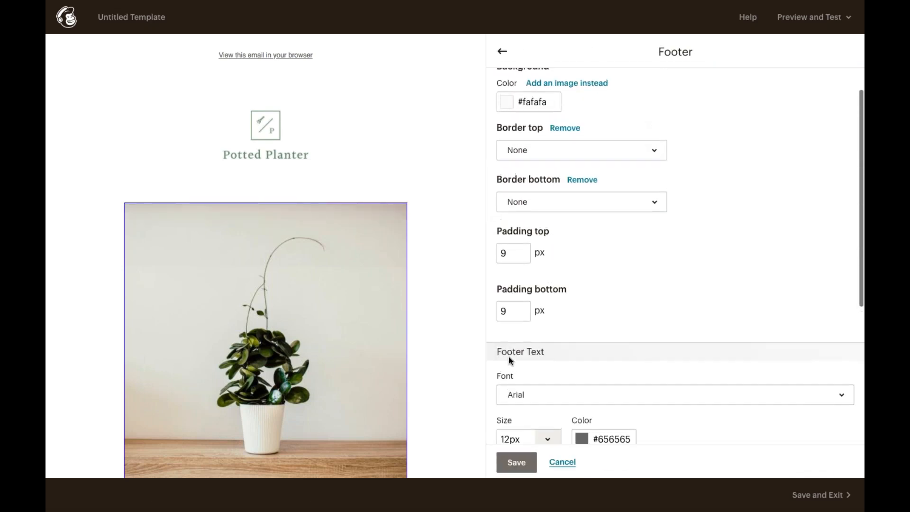
left_click(505, 99)
left_click(522, 218)
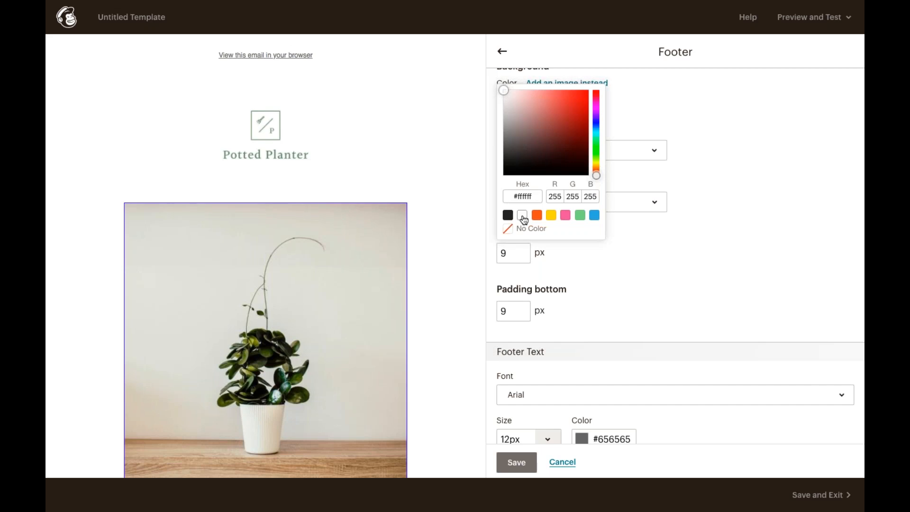
left_click(519, 462)
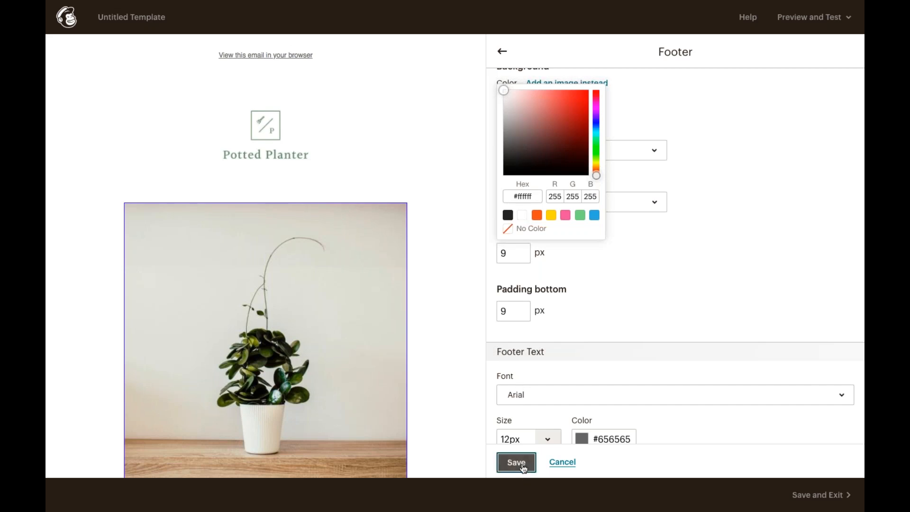
scroll(442, 360, "down", 4)
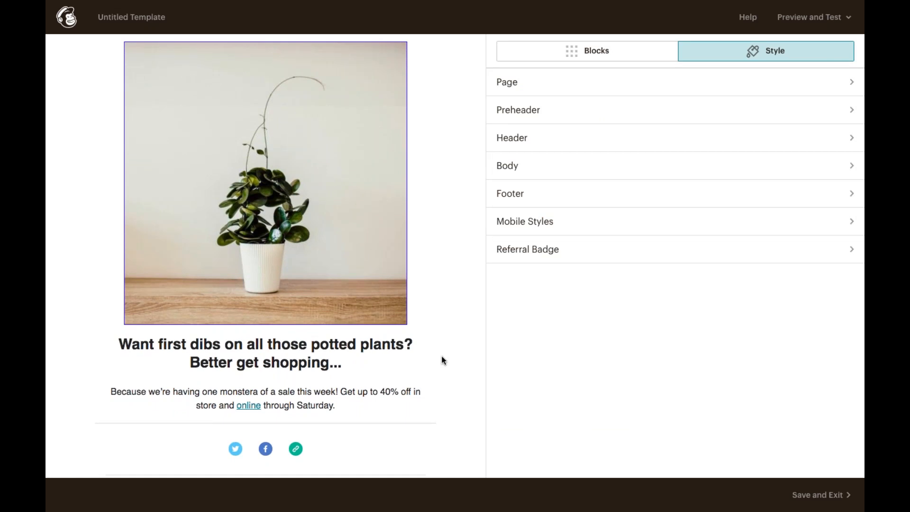
Add a button below the sale text and relabel it 'Shop Now!'.
left_click(602, 56)
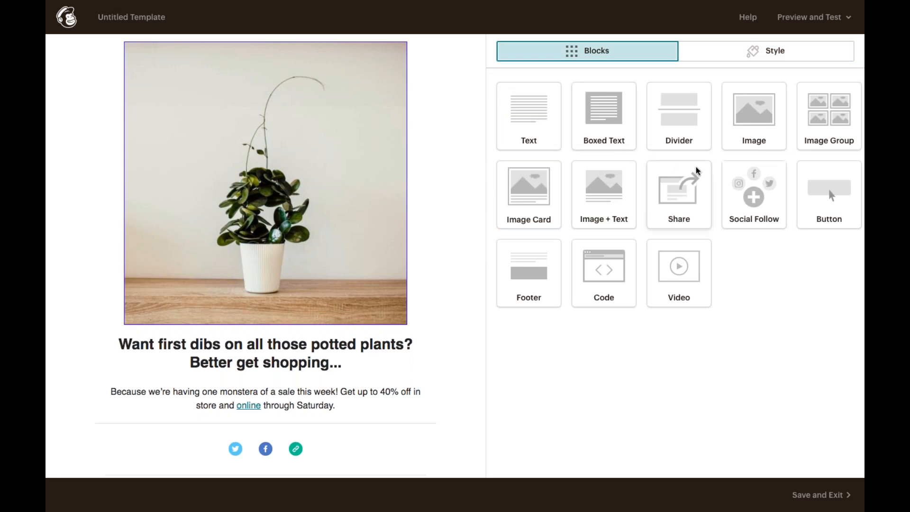
left_click_drag(814, 203, 277, 409)
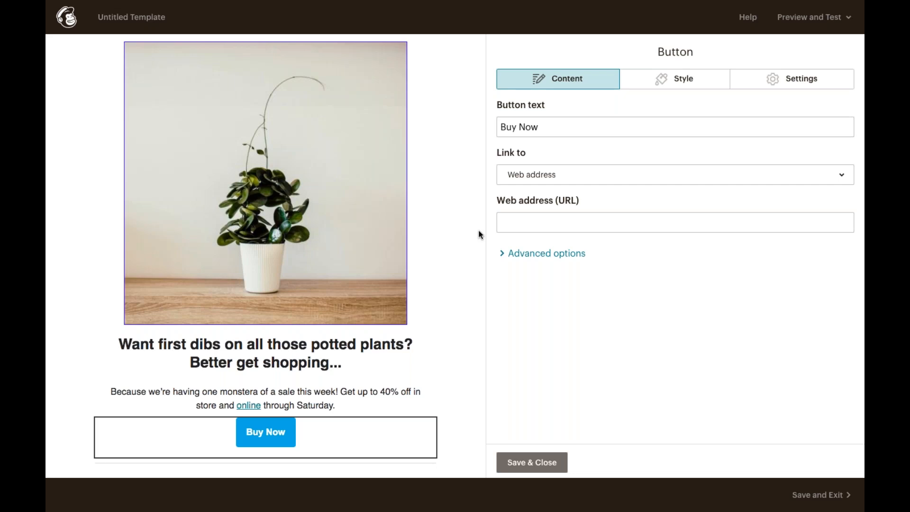
scroll(417, 285, "down", 1)
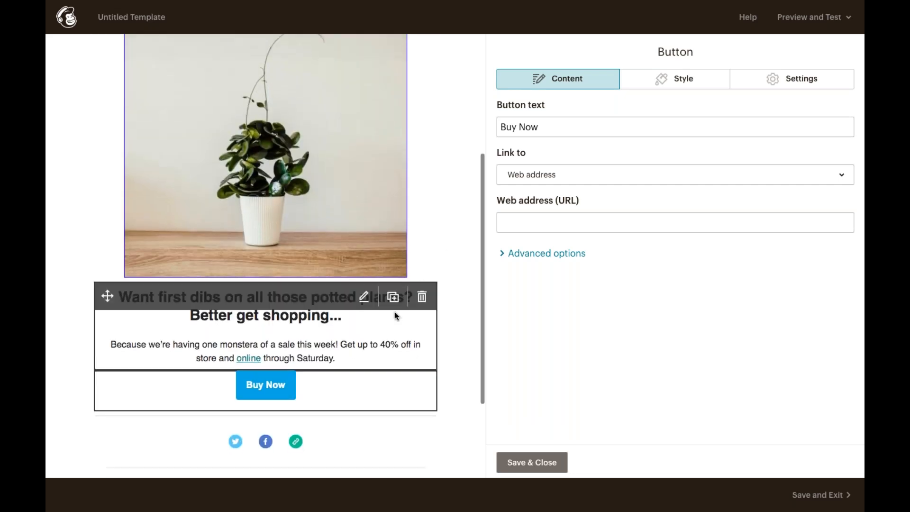
double_click(502, 126)
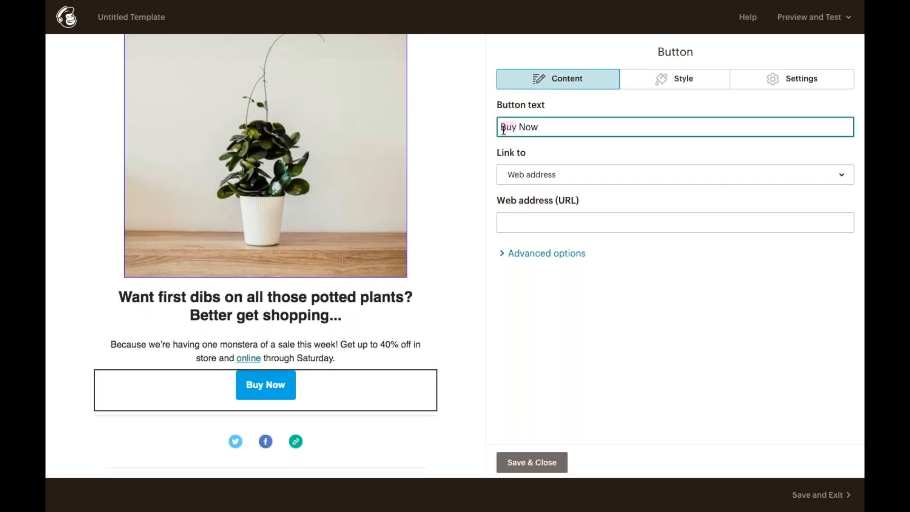
type("Shop")
left_click(569, 126)
type("!")
Set the button's web address to pottedplanter.com/seasonalsale.
left_click(541, 214)
type("pot")
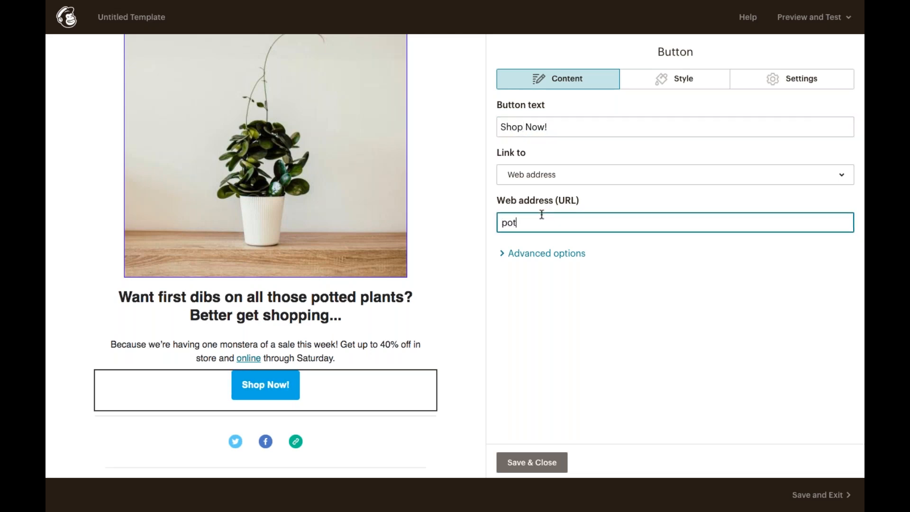
type("tedplanter.com/seasonal")
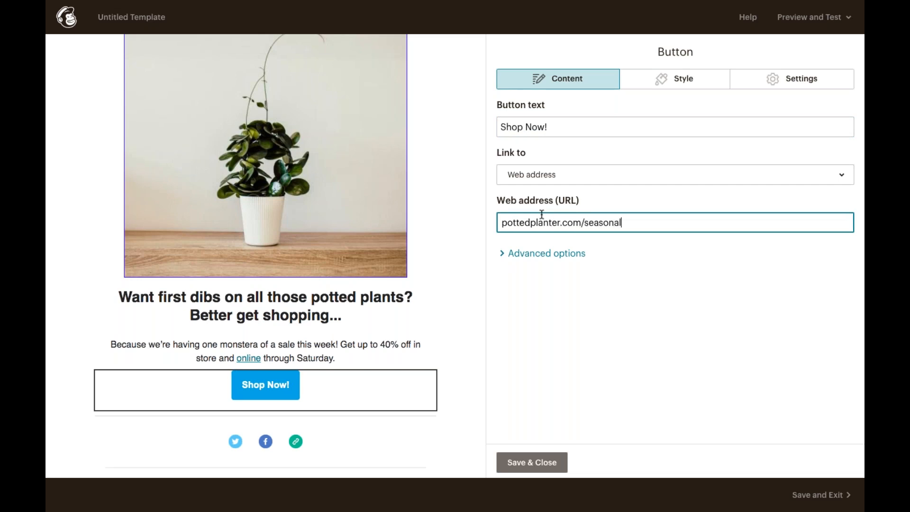
type("sale")
left_click(651, 83)
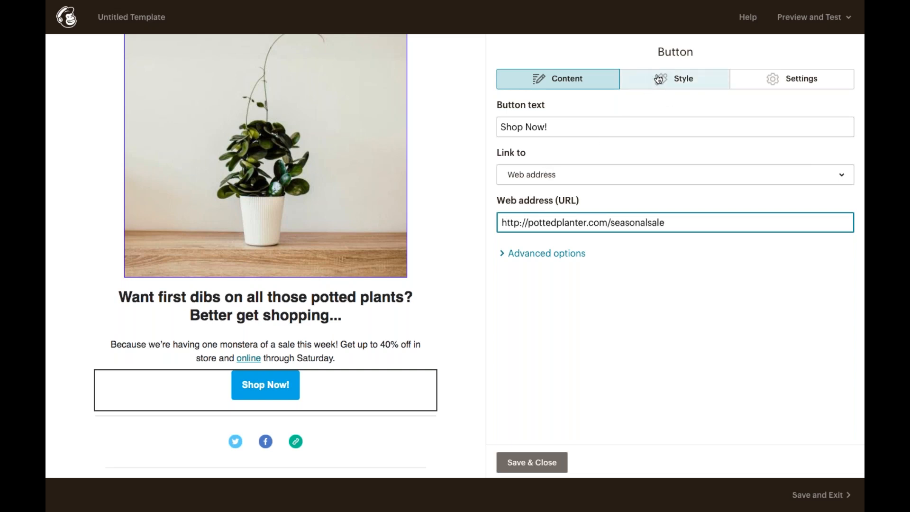
Give the Shop Now! button a #77b165 green background and slightly rounder corners, then save it.
left_click(504, 300)
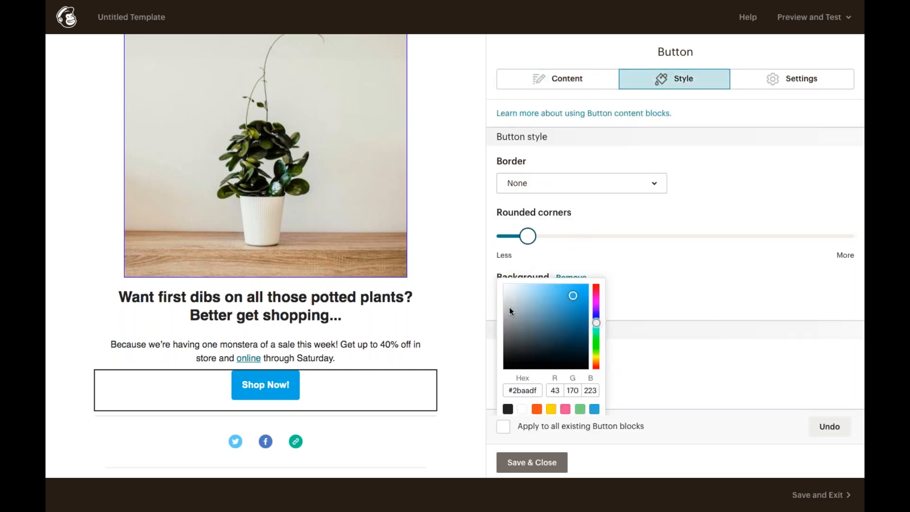
scroll(598, 340, "down", 1)
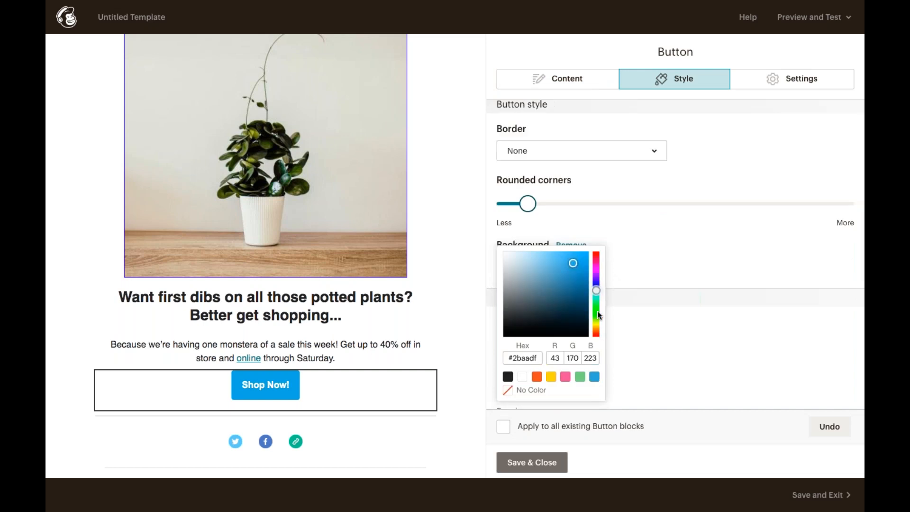
left_click(595, 311)
left_click_drag(560, 283, 540, 278)
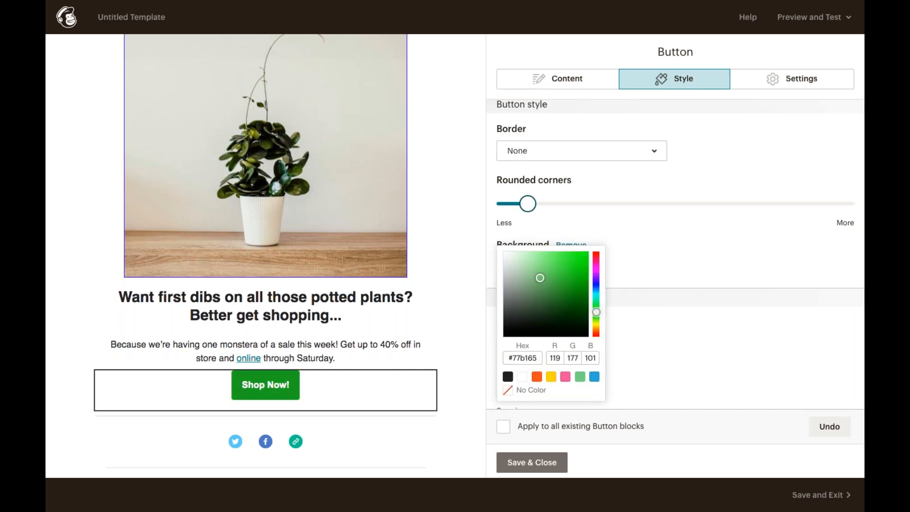
left_click(661, 269)
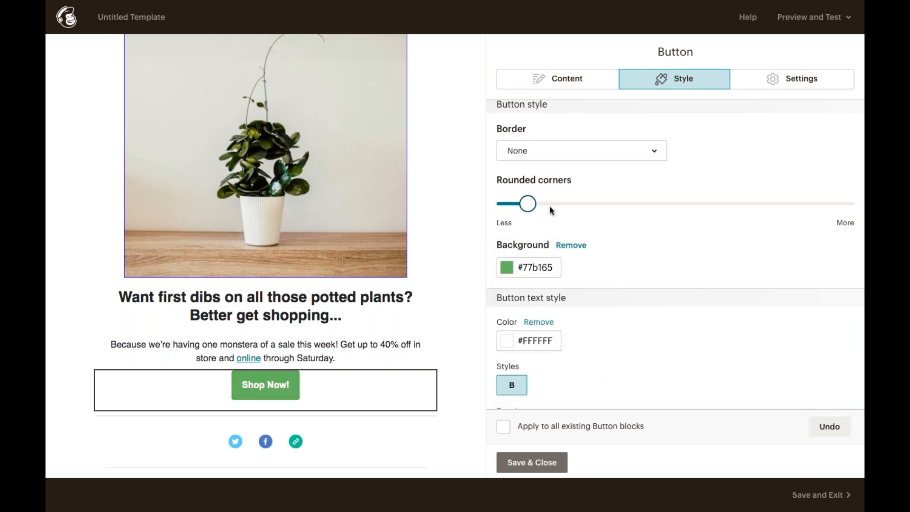
left_click_drag(528, 204, 536, 206)
left_click(545, 462)
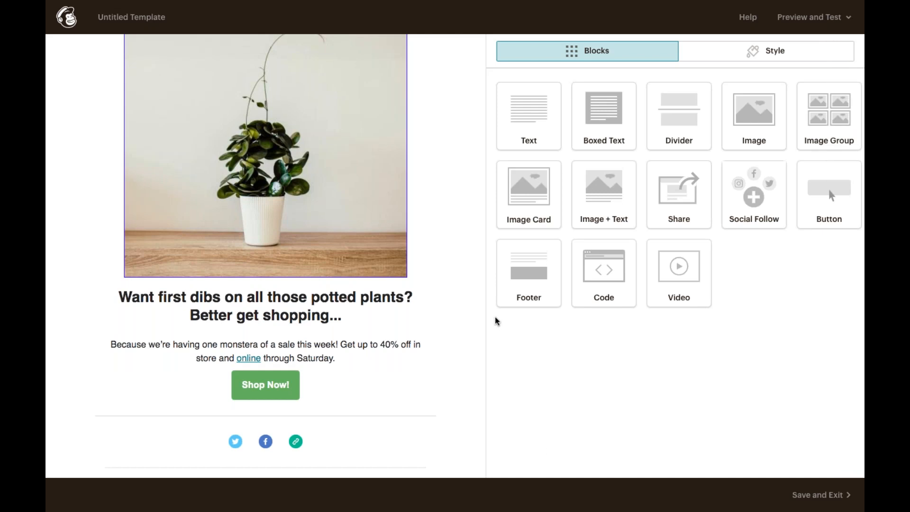
Point the Twitter link to twitter.com/pottedplanter and append /pottedplanter to the Facebook link.
left_click(353, 457)
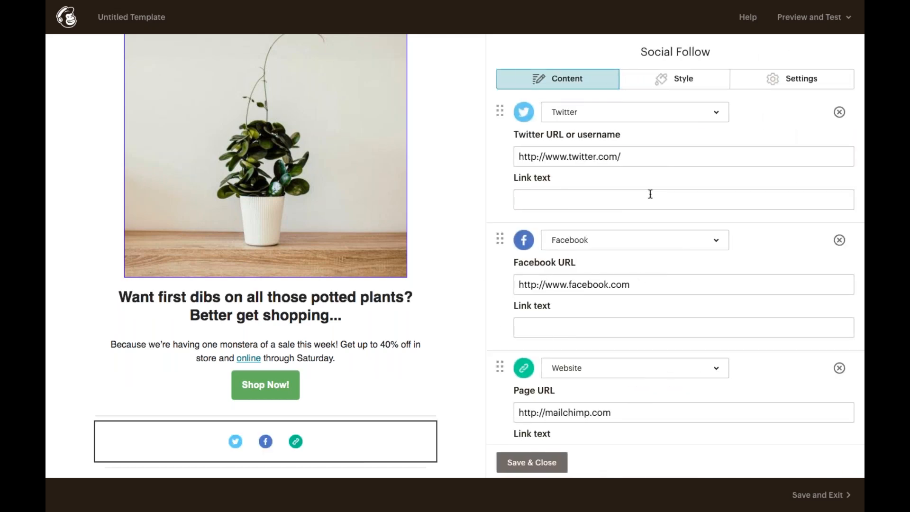
left_click(660, 151)
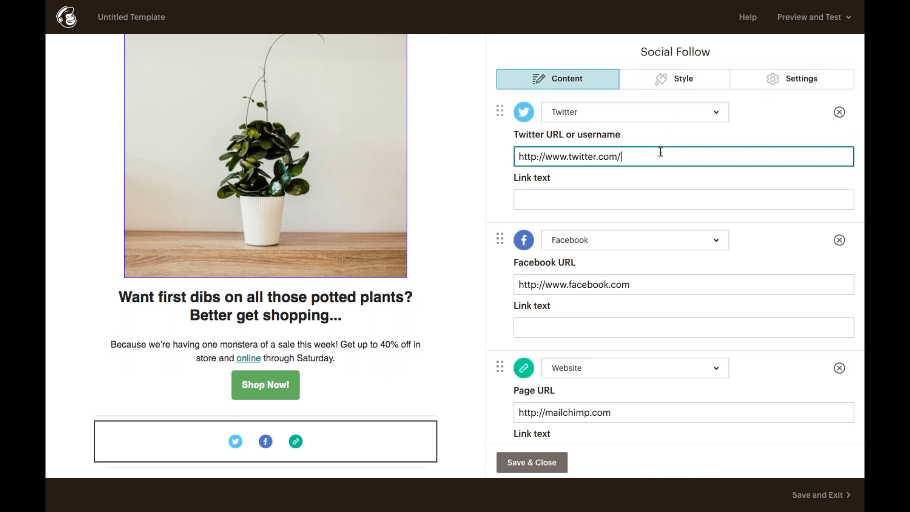
type("pottedplanter")
left_click(639, 286)
type("/pottedp")
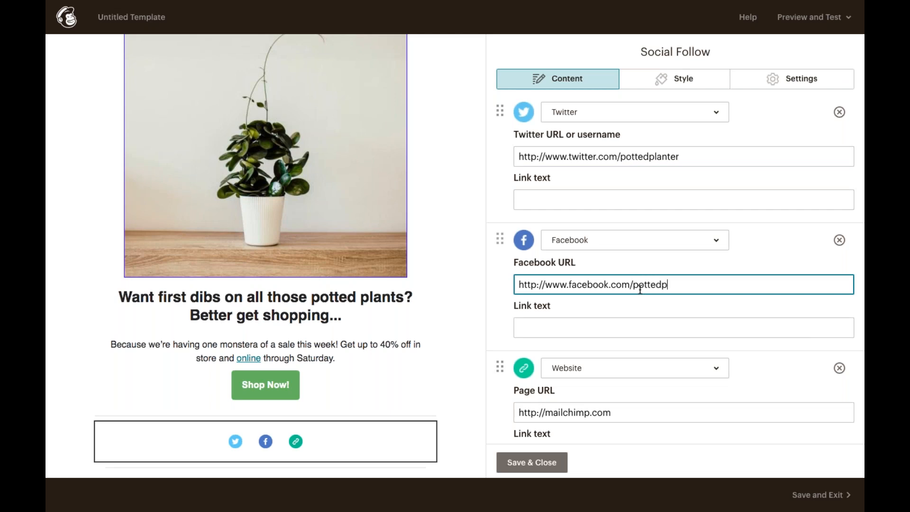
type("lanter")
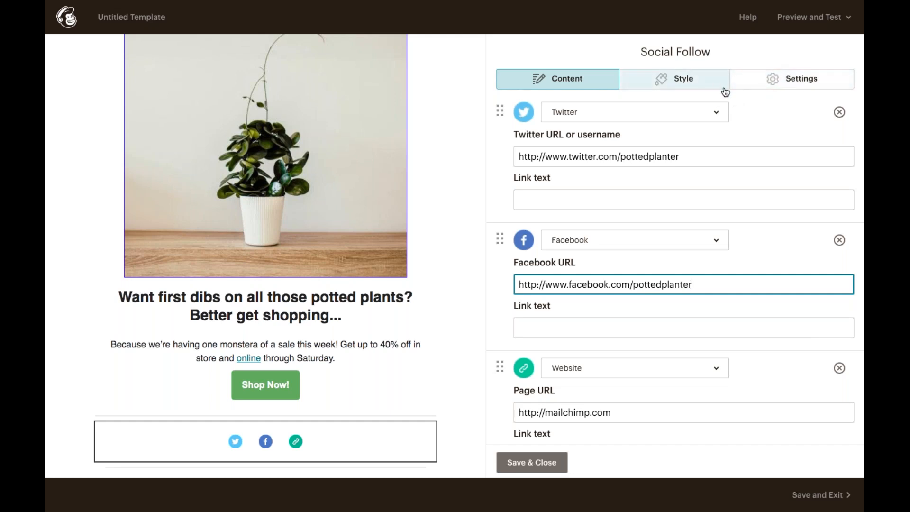
Switch the social icons to the plain black icon style and save the block.
left_click(751, 89)
scroll(700, 250, "down", 2)
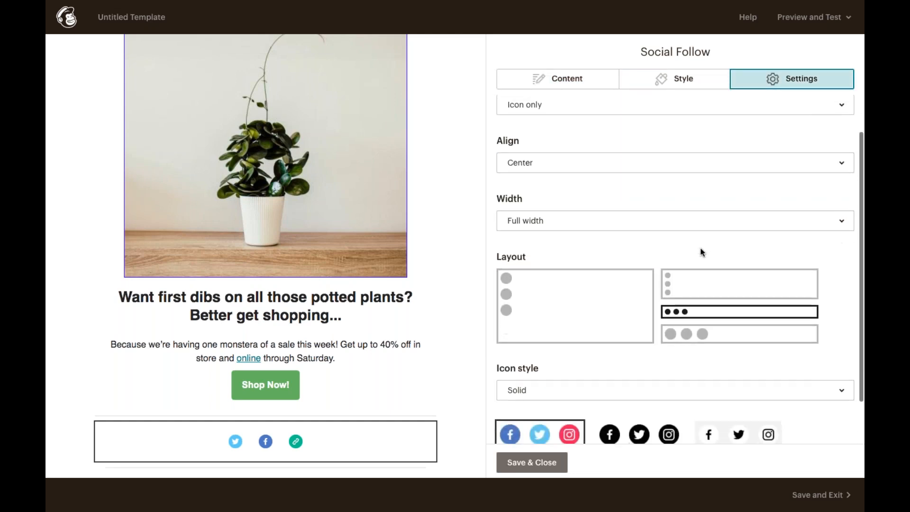
scroll(695, 287, "down", 1)
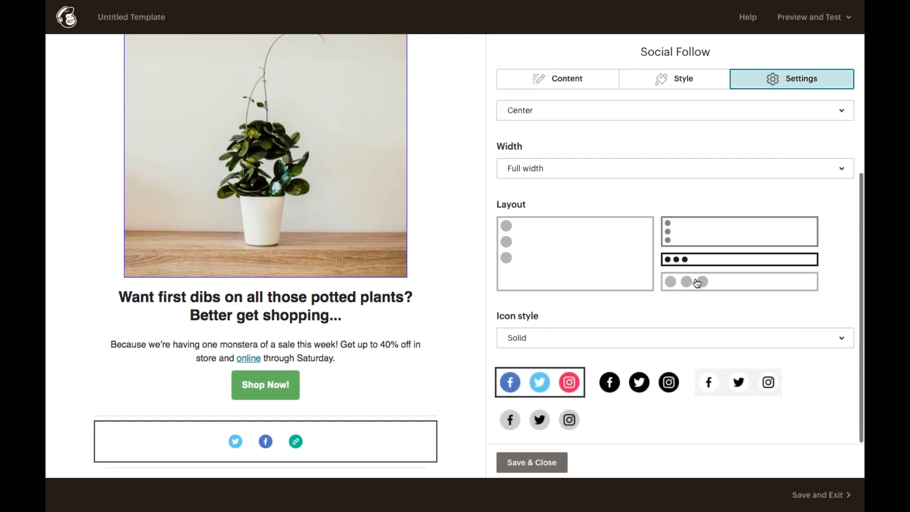
left_click(725, 382)
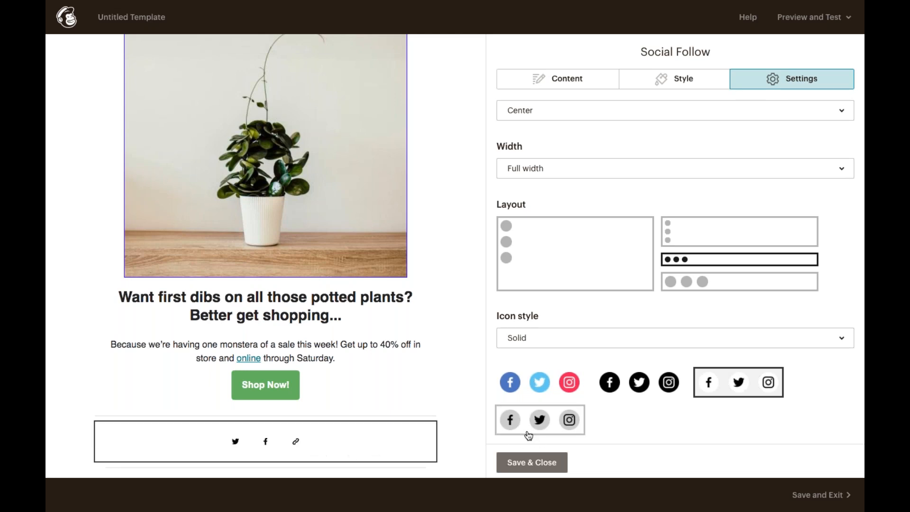
left_click(542, 462)
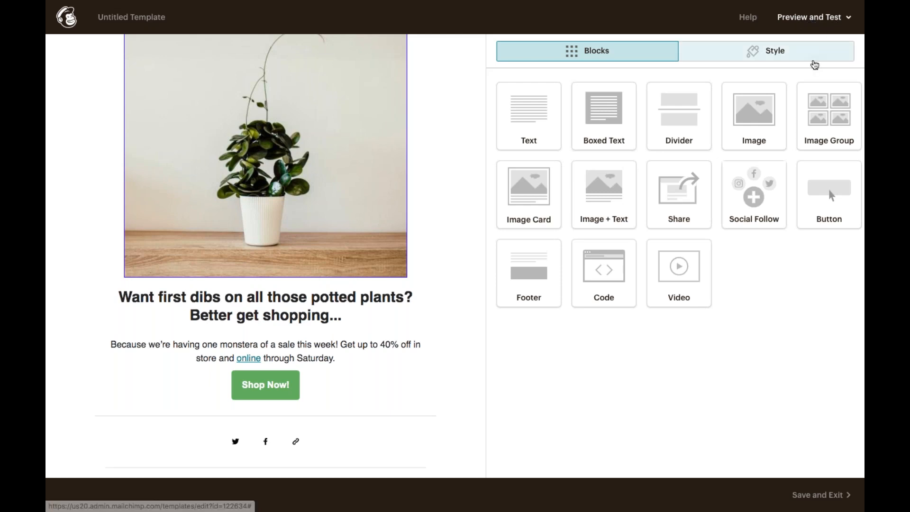
left_click(847, 19)
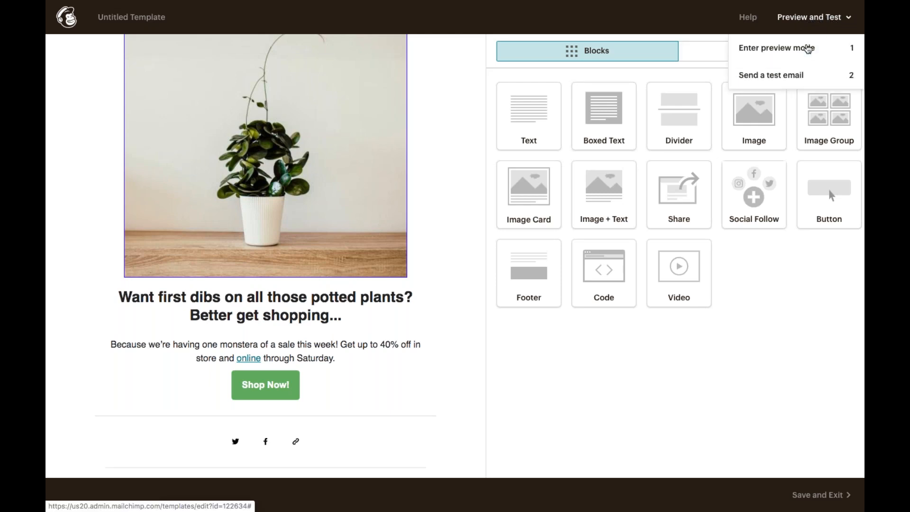
left_click(804, 48)
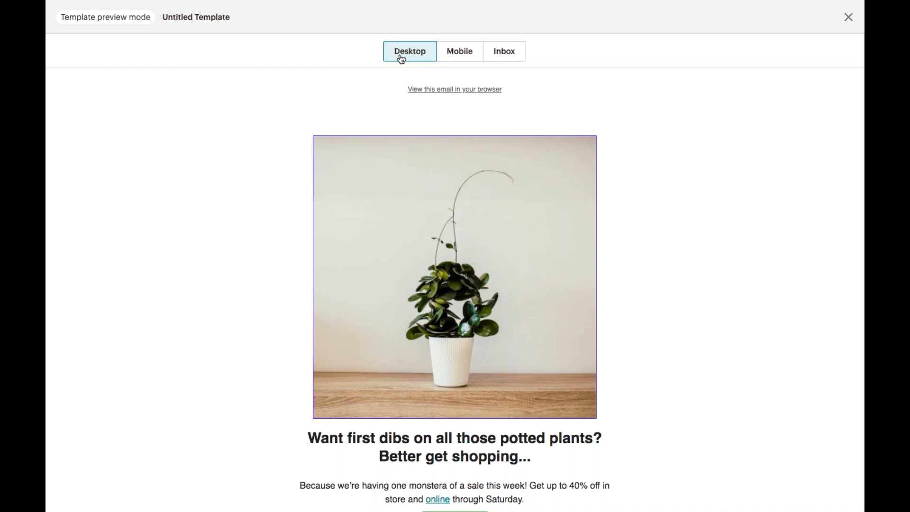
scroll(399, 124, "down", 5)
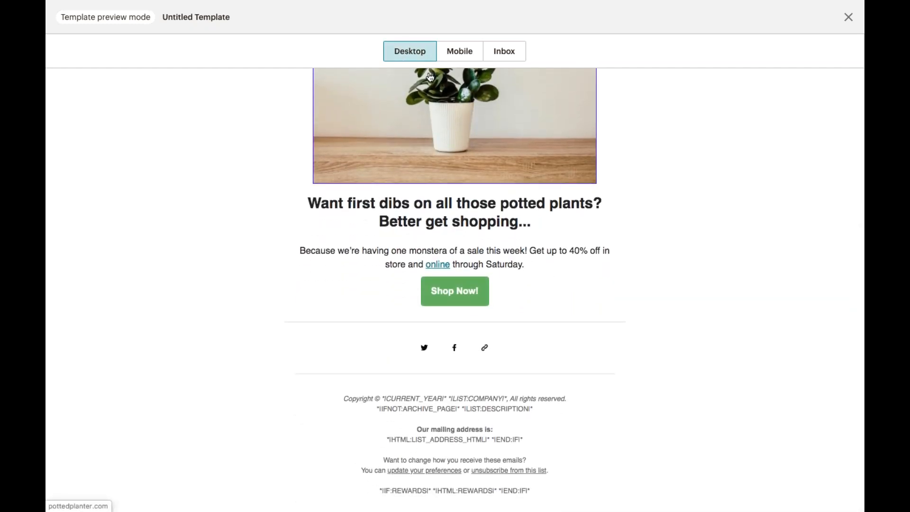
left_click(458, 53)
scroll(447, 123, "down", 3)
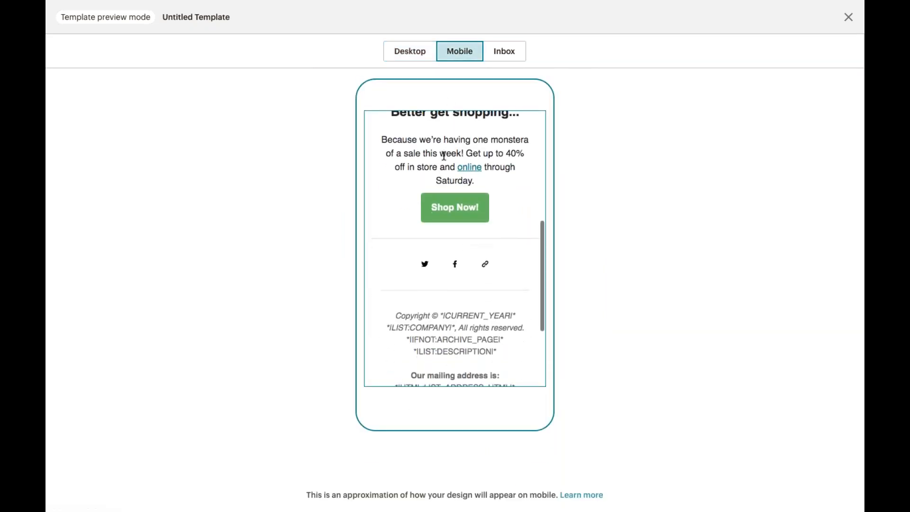
scroll(444, 155, "up", 2)
scroll(443, 156, "up", 4)
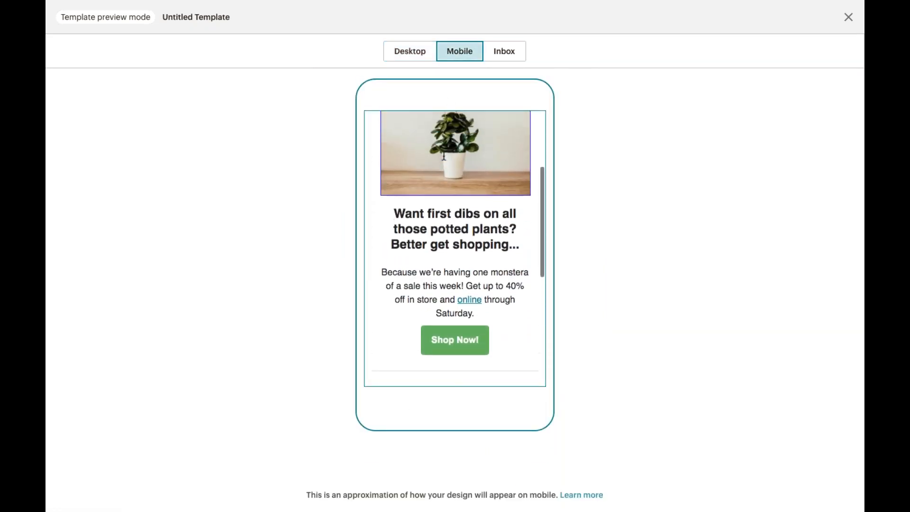
scroll(455, 246, "up", 2)
scroll(455, 246, "down", 3)
scroll(455, 249, "down", 4)
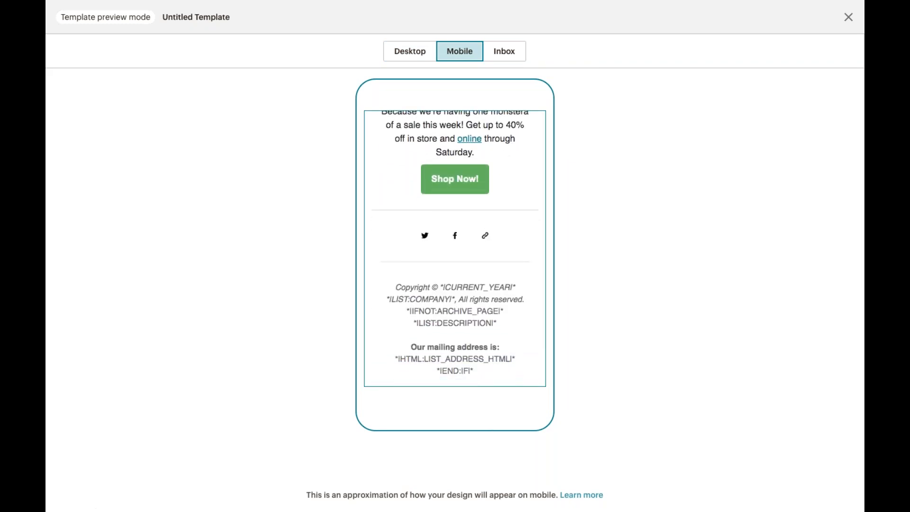
scroll(444, 124, "down", 1)
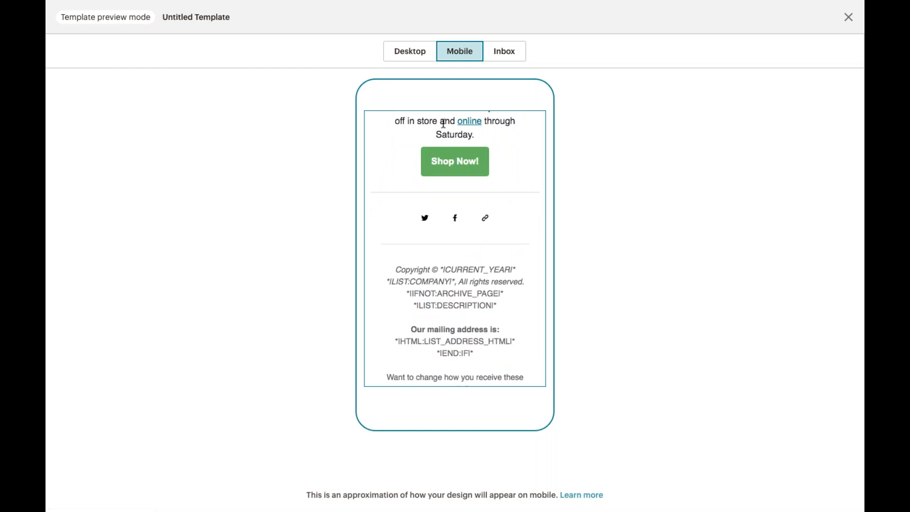
scroll(443, 123, "down", 3)
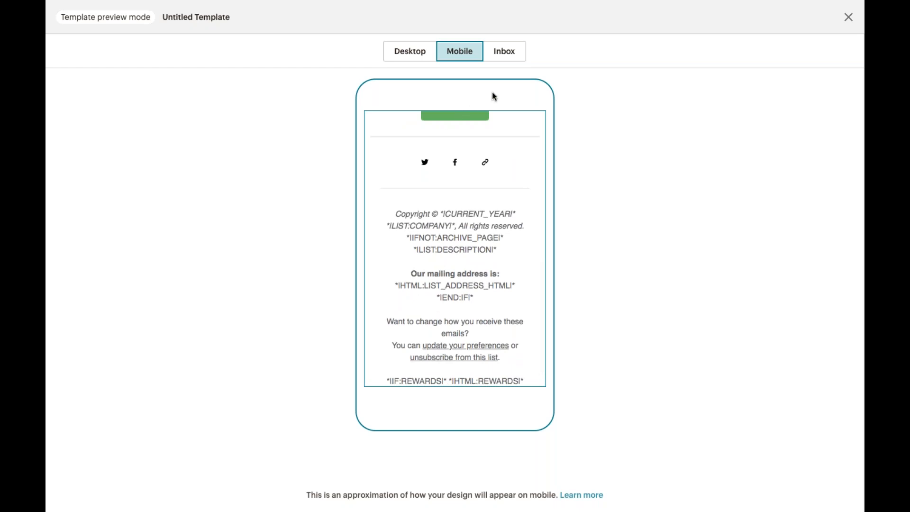
left_click(508, 52)
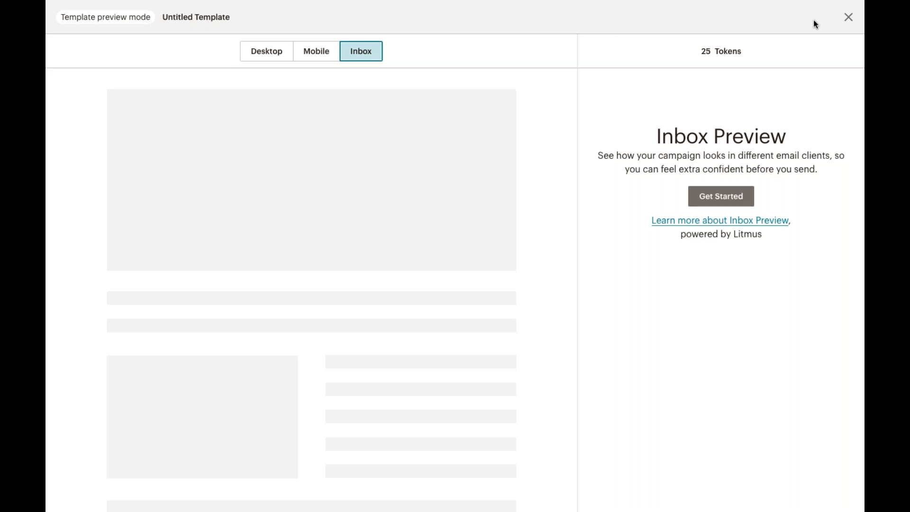
left_click(847, 17)
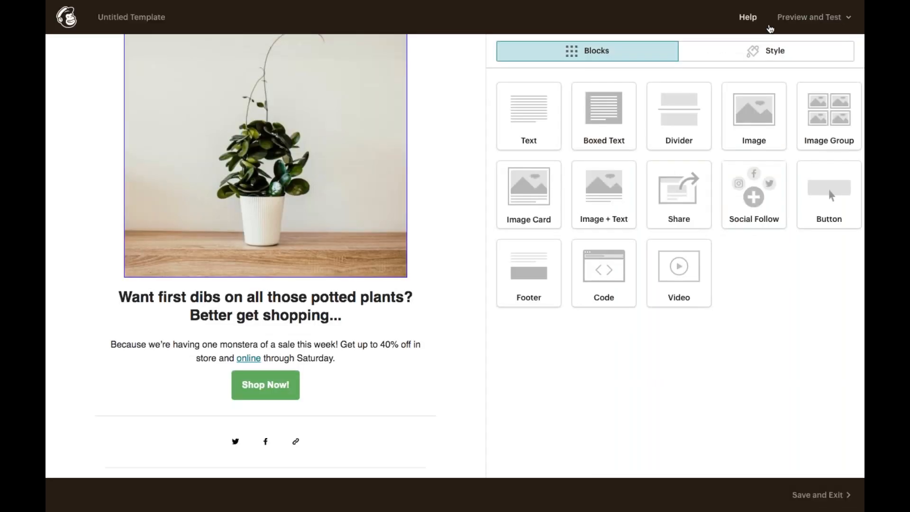
left_click(793, 19)
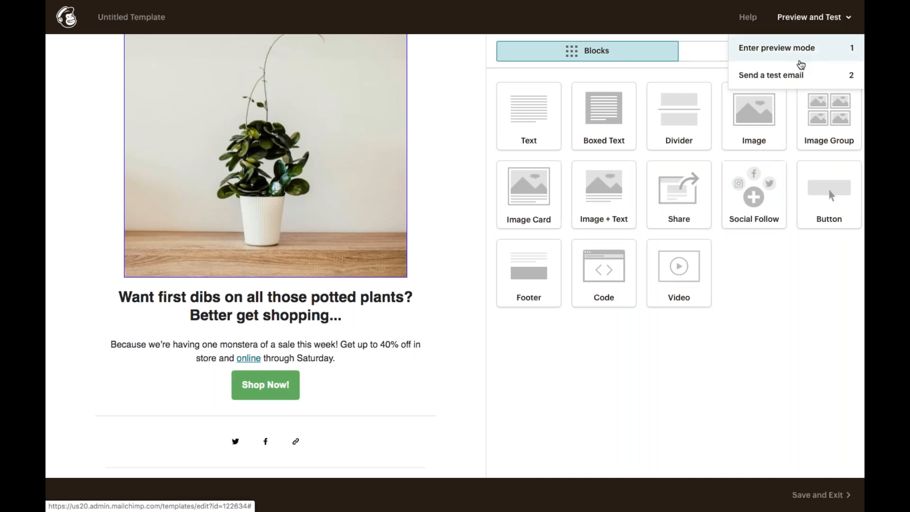
left_click(802, 75)
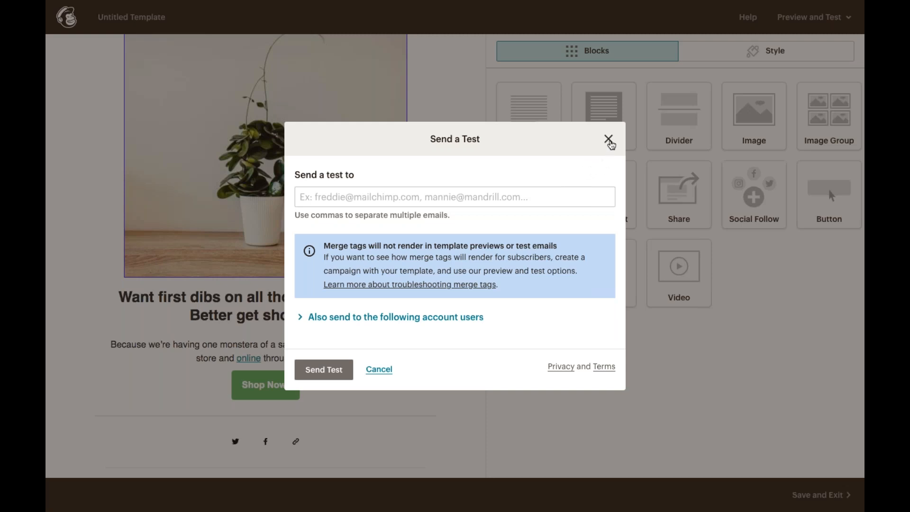
left_click(608, 138)
scroll(453, 220, "up", 2)
scroll(454, 218, "down", 1)
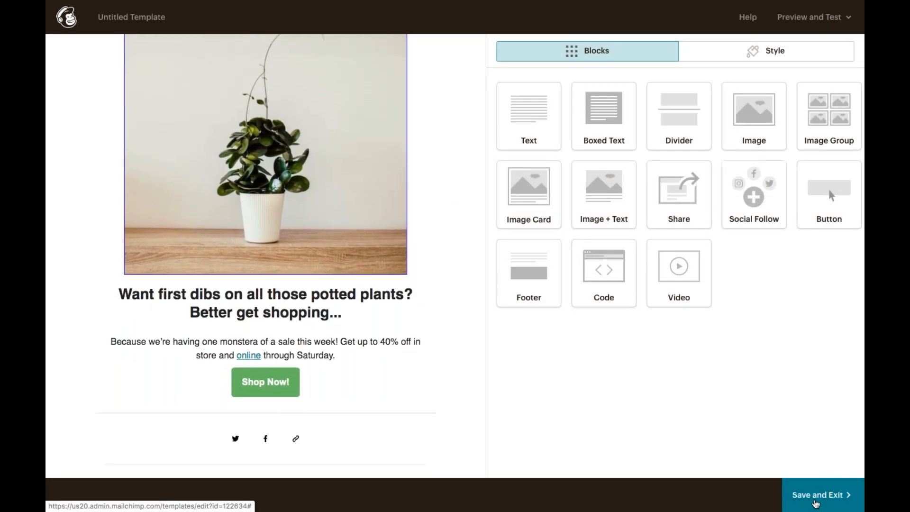
Save the email as a template named 'Seasonal Sale'.
left_click(815, 503)
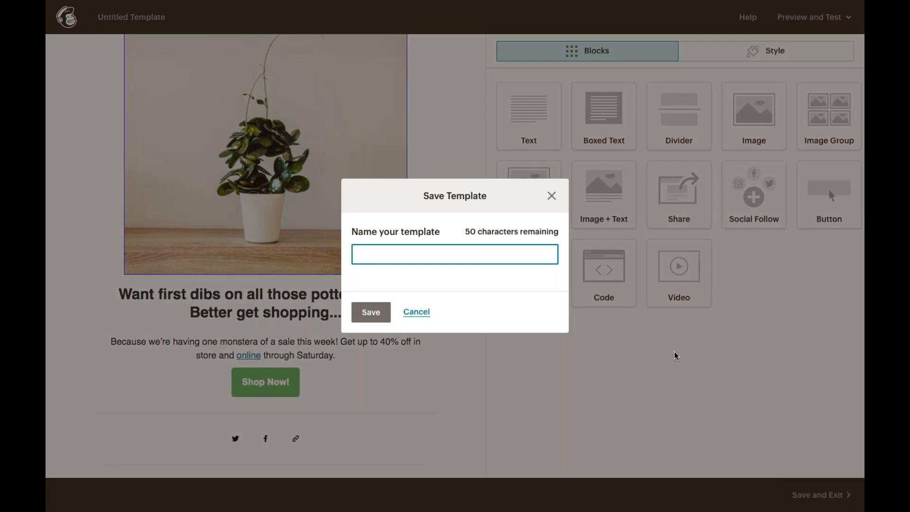
type("Seasonal Sale")
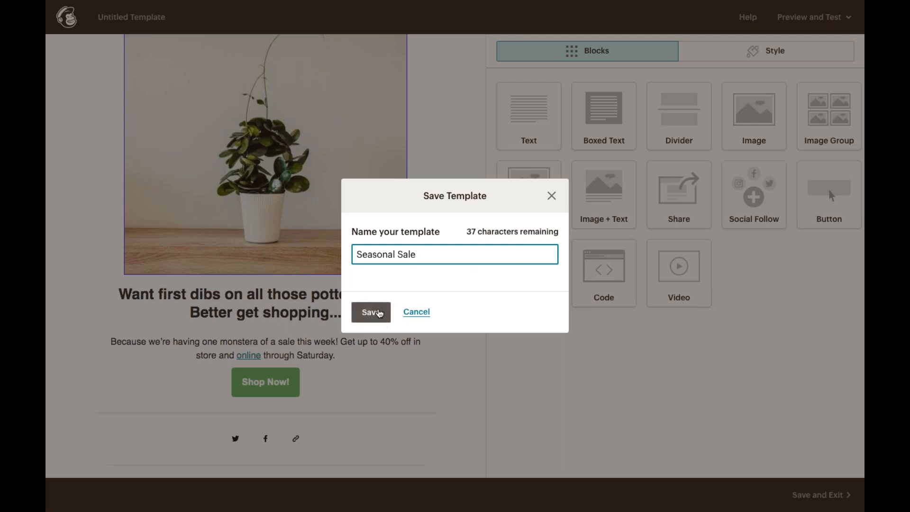
left_click(370, 313)
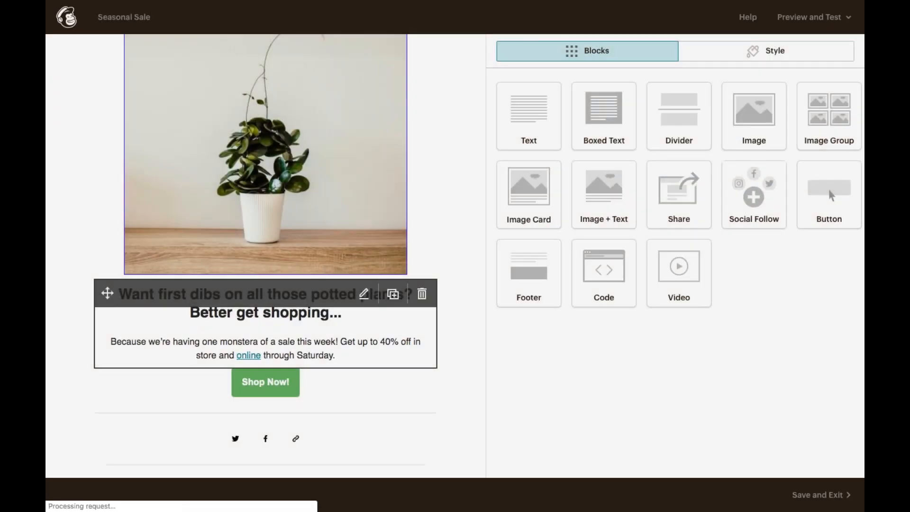
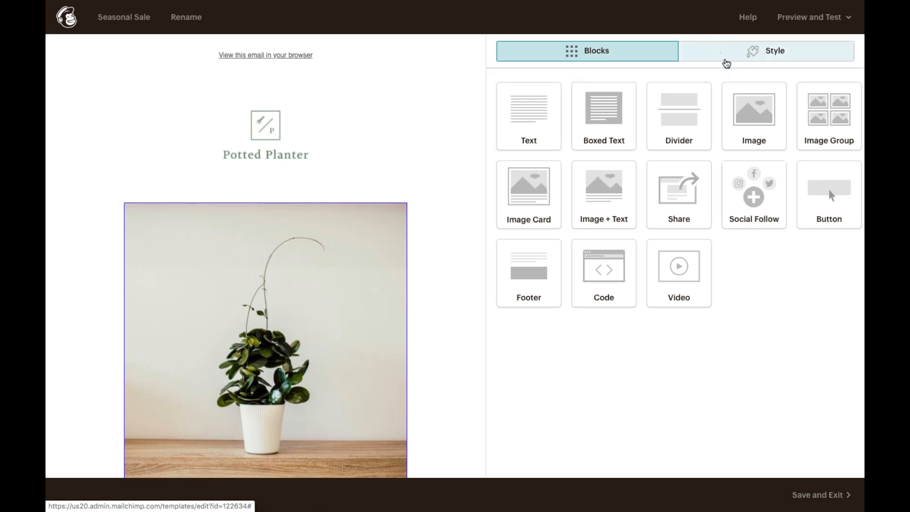
Try a green header background, then set it back to white (#ffffff).
left_click(735, 50)
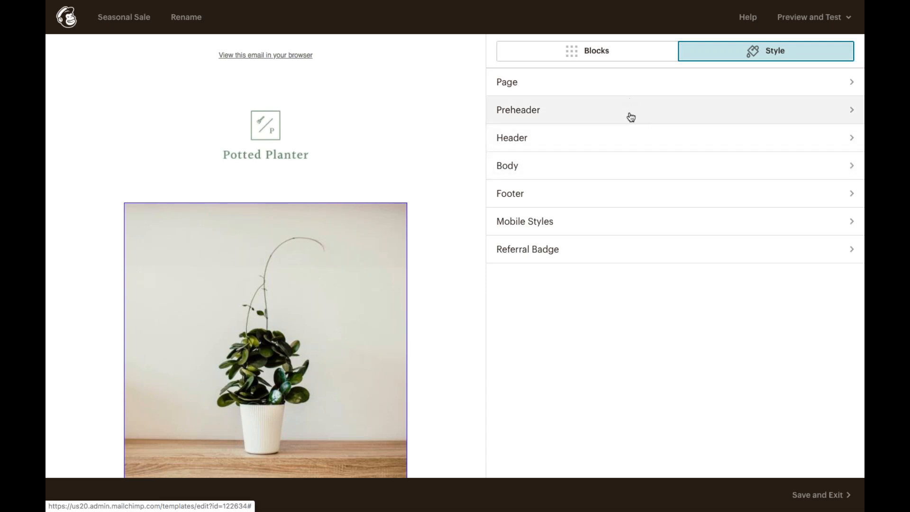
left_click(627, 138)
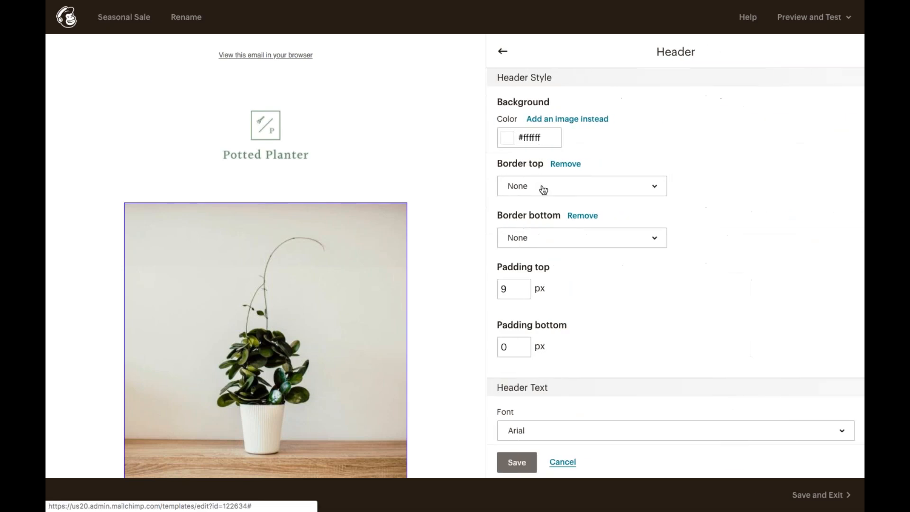
left_click(508, 140)
left_click(580, 250)
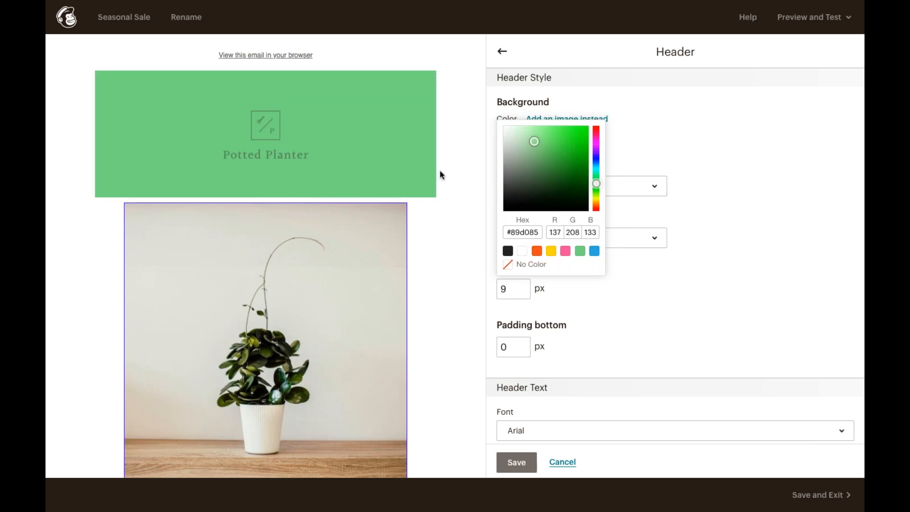
left_click(522, 250)
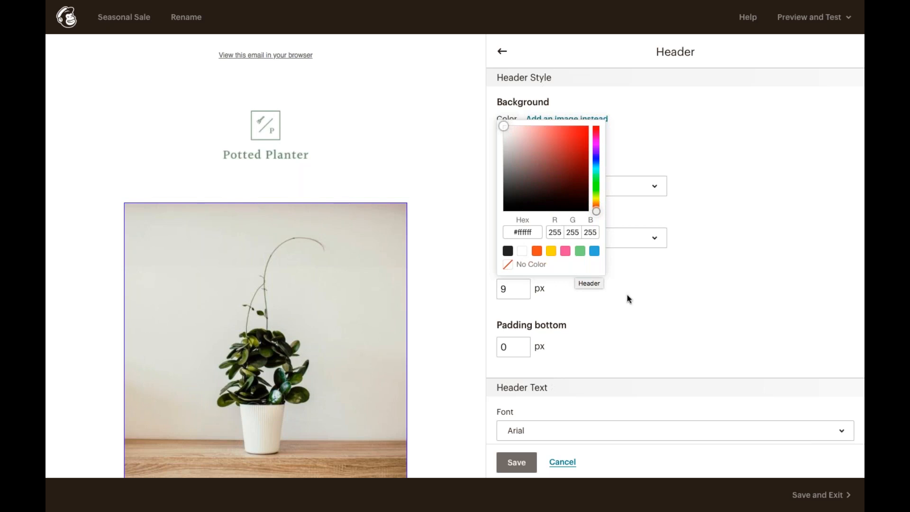
left_click(587, 299)
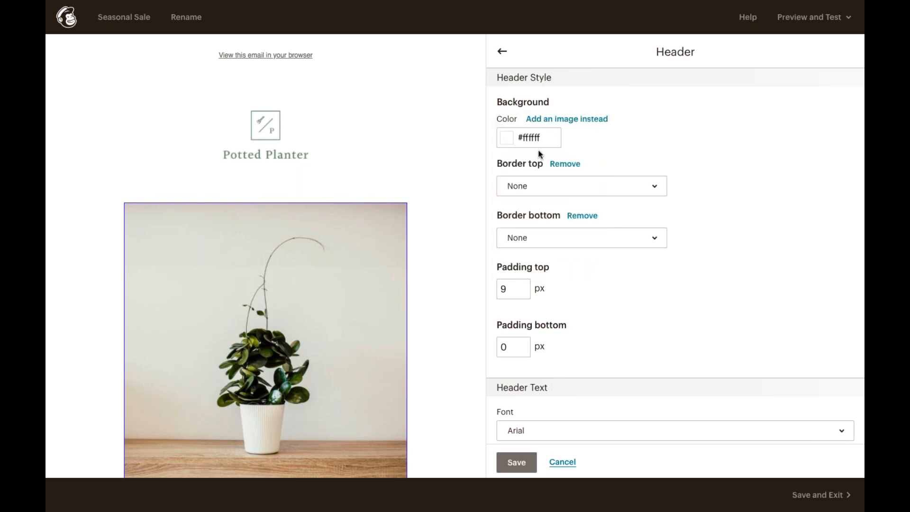
Look over the Body style settings, then return to the style sections list.
left_click(502, 51)
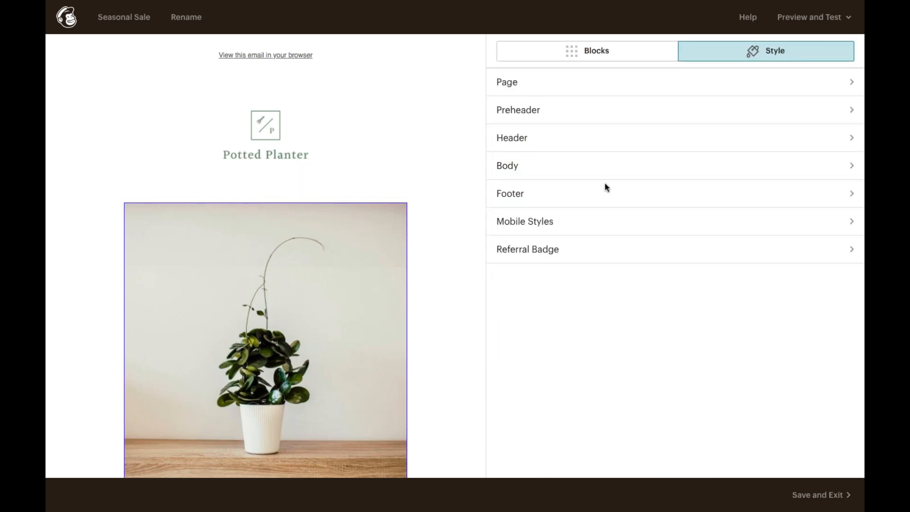
left_click(572, 163)
scroll(675, 265, "down", 4)
scroll(675, 265, "down", 2)
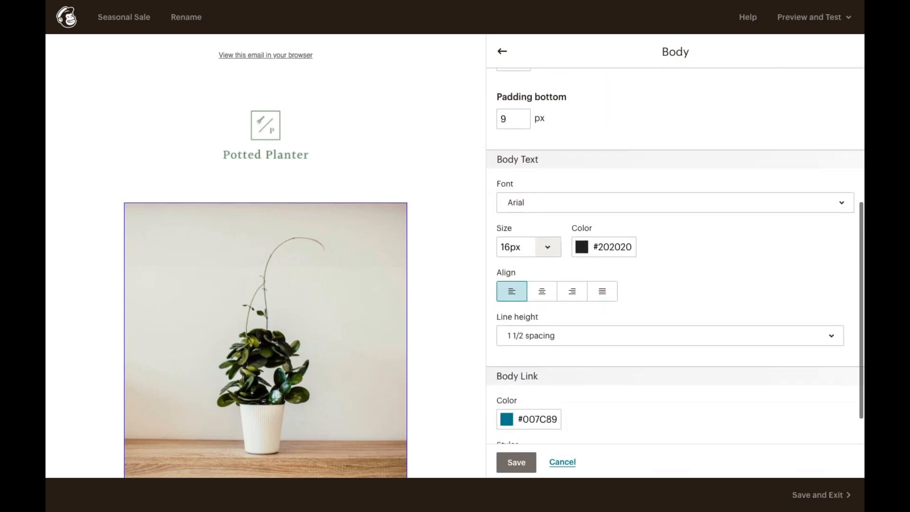
scroll(675, 265, "up", 5)
scroll(675, 256, "up", 1)
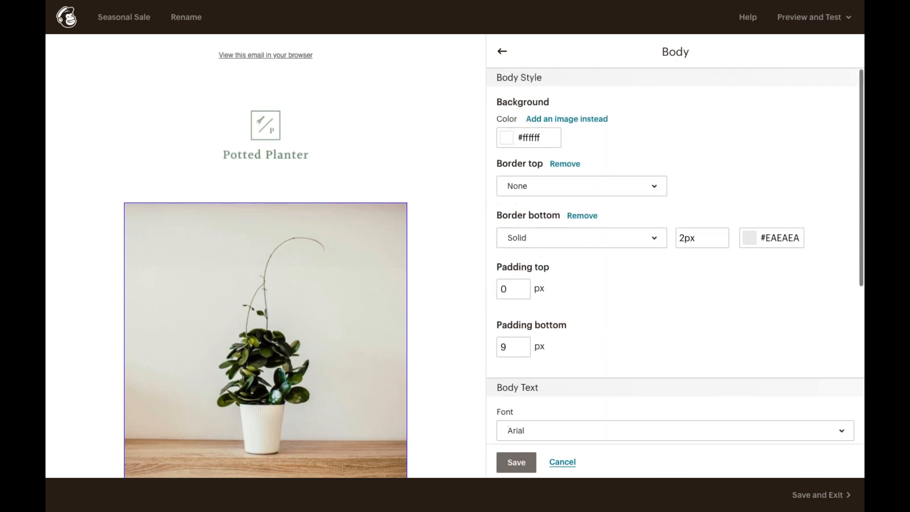
left_click(502, 53)
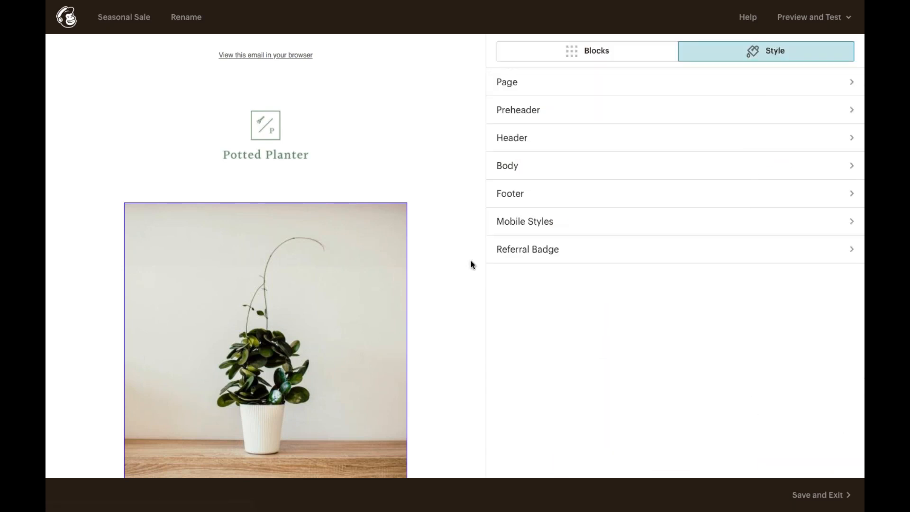
Add a 1px solid dark grey #222222 border to the plant photo and save it.
left_click(393, 310)
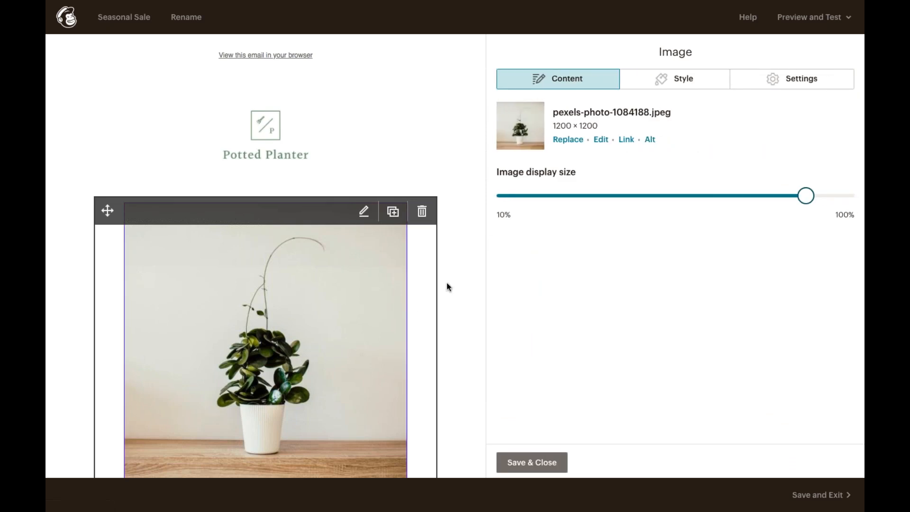
left_click(646, 90)
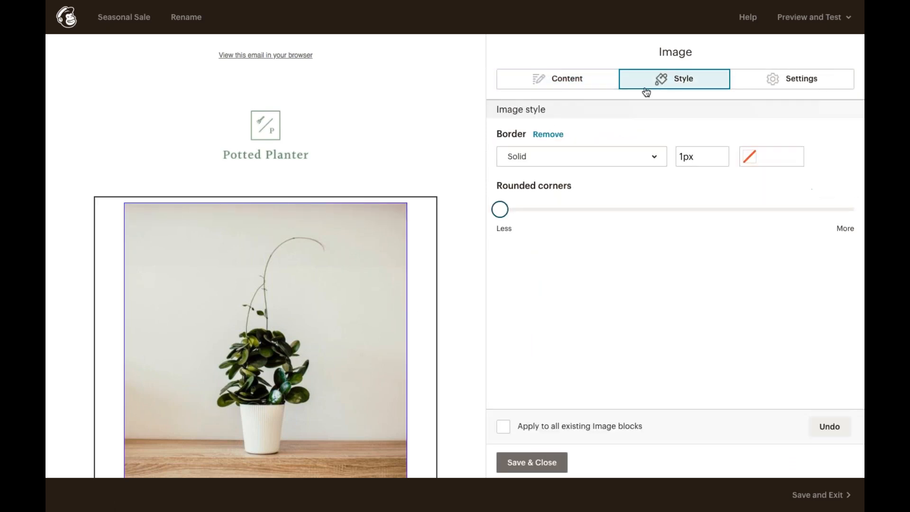
left_click(772, 84)
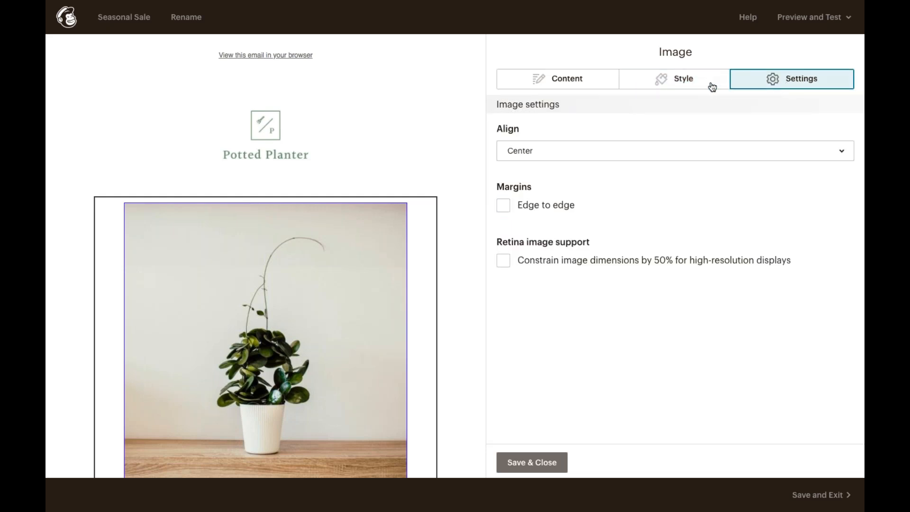
left_click(710, 83)
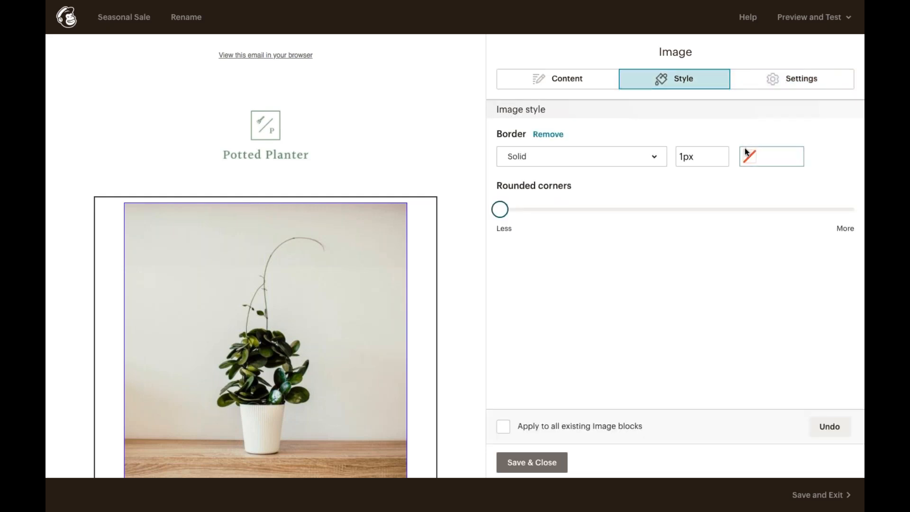
left_click(744, 150)
left_click(687, 284)
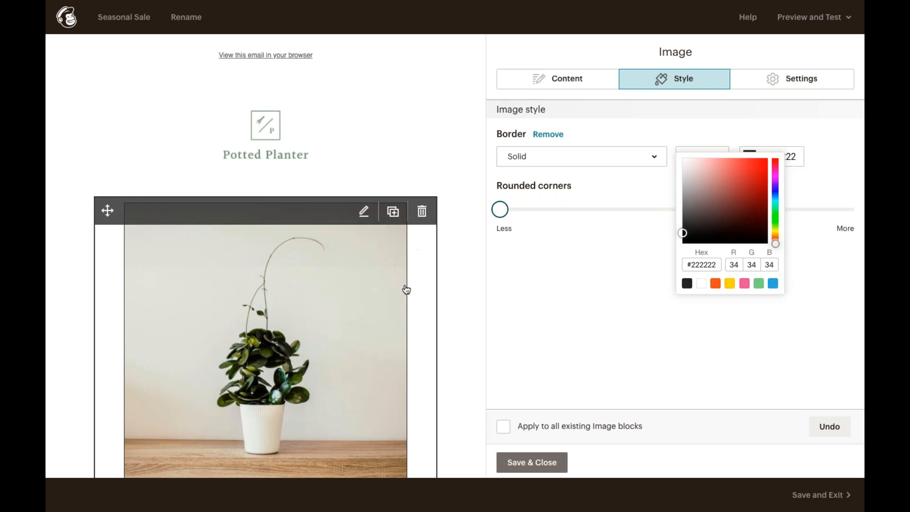
left_click(518, 309)
left_click(541, 463)
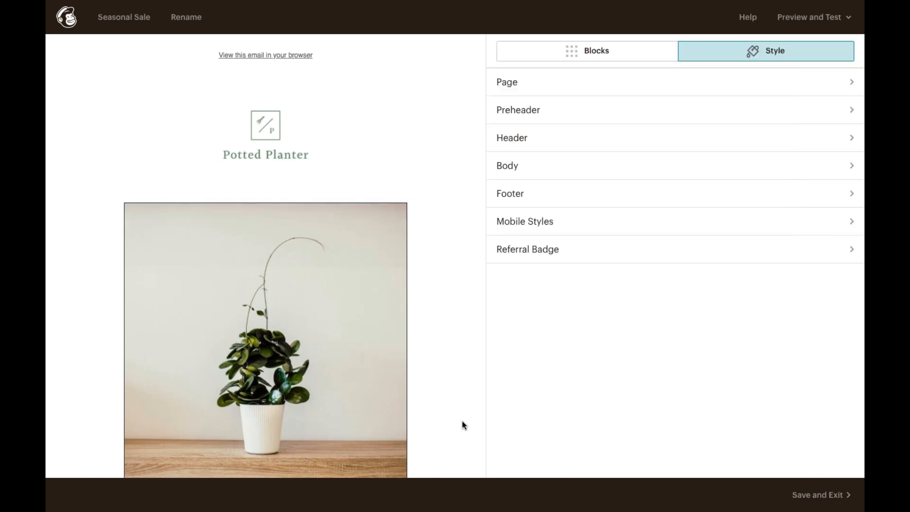
Open the headline text block, then save the Seasonal Sale design and exit to Templates.
scroll(464, 425, "down", 3)
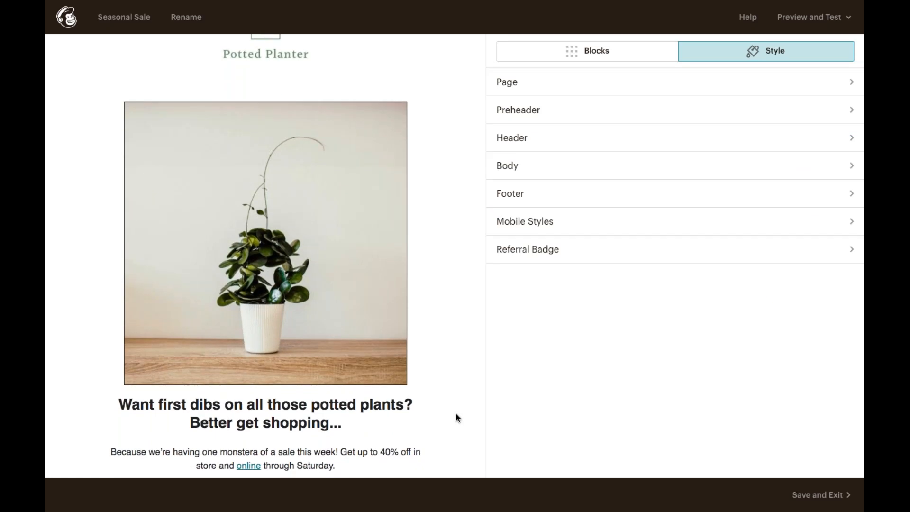
scroll(457, 417, "down", 2)
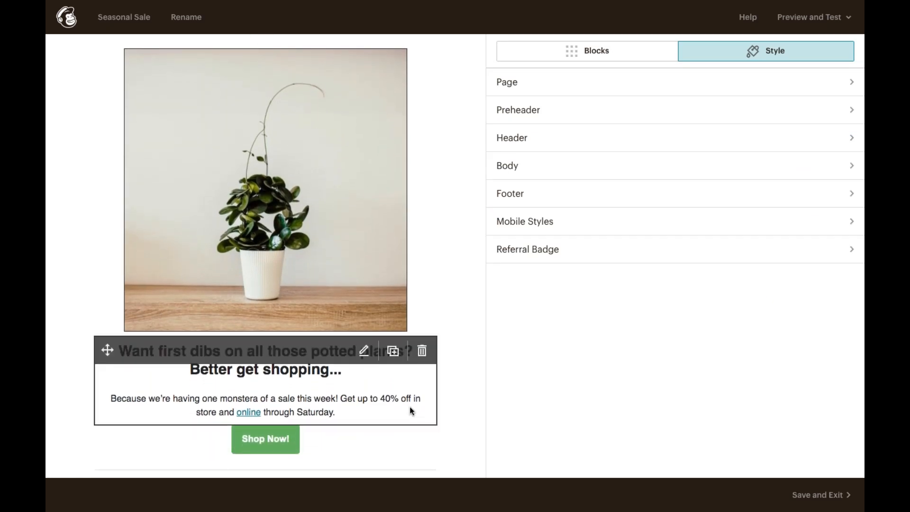
left_click(416, 406)
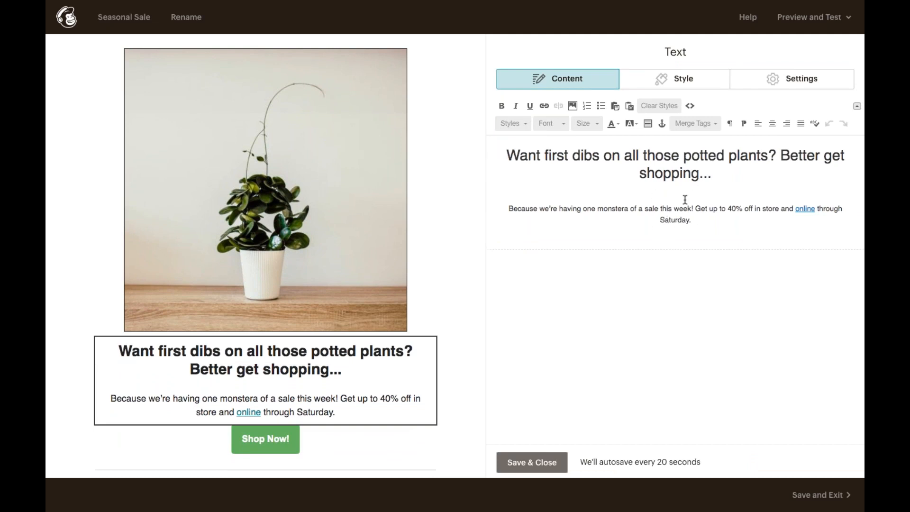
left_click(824, 493)
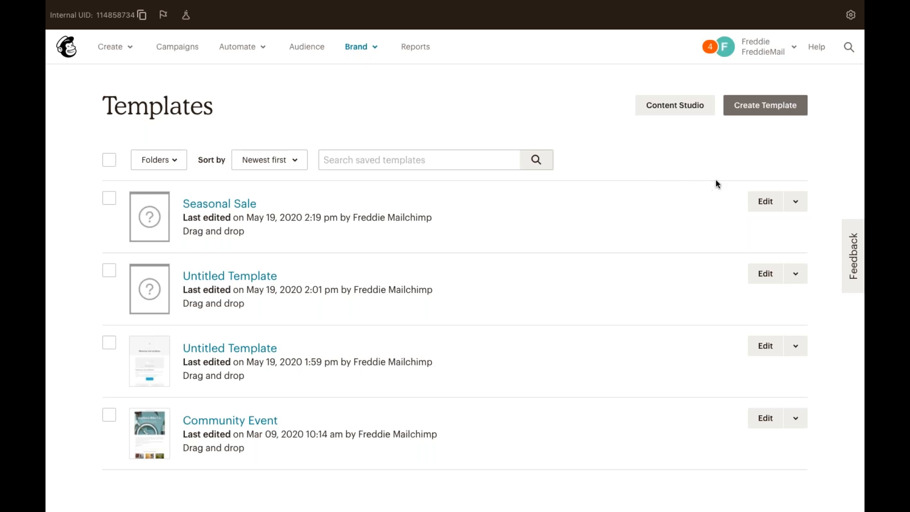
Create a new draft campaign from the Seasonal Sale template's action menu.
left_click(794, 199)
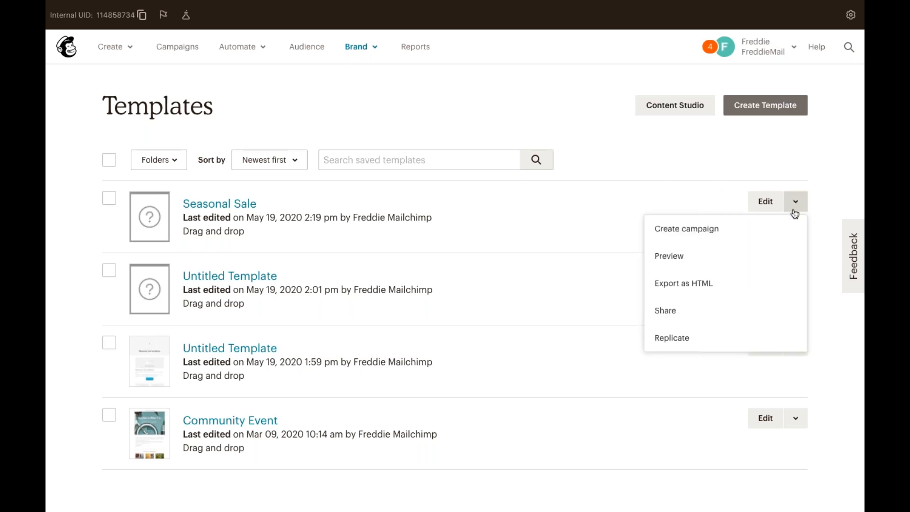
left_click(789, 235)
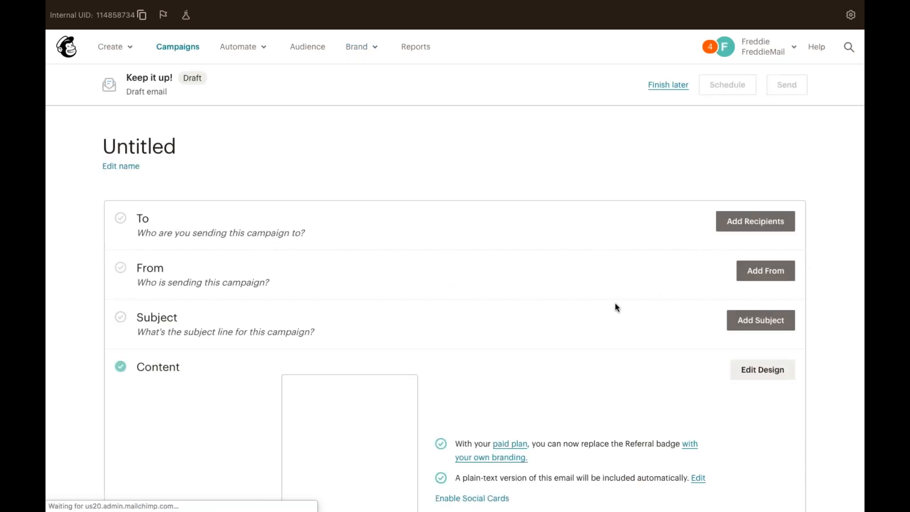
scroll(610, 303, "down", 2)
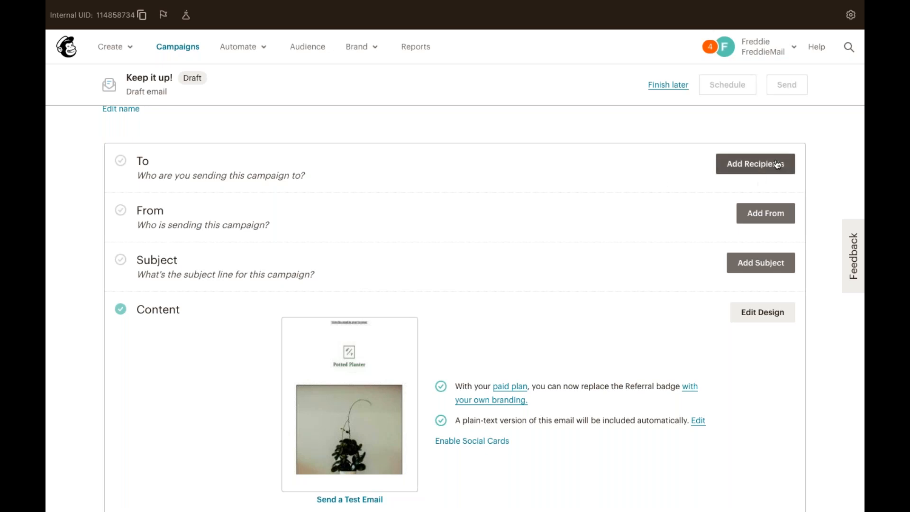
Set the campaign audience to Retail Customers and browse the available segments and tags.
left_click(762, 166)
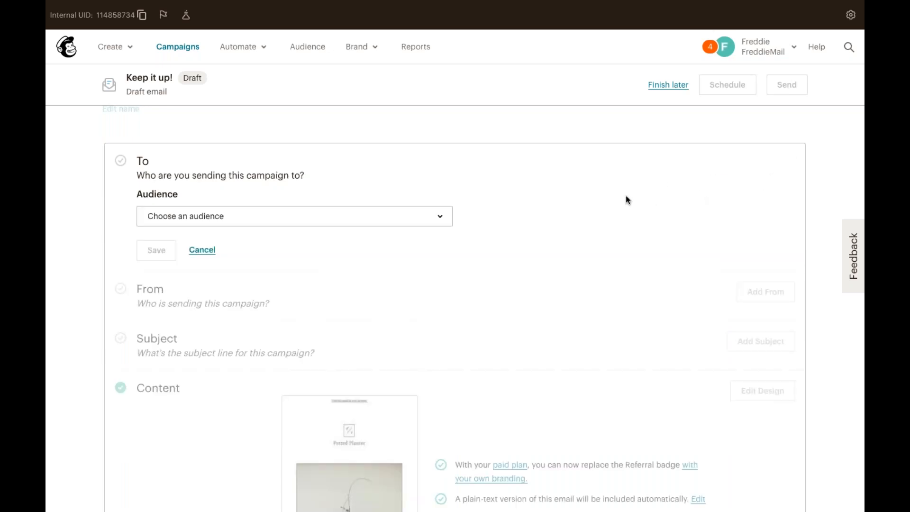
left_click(405, 216)
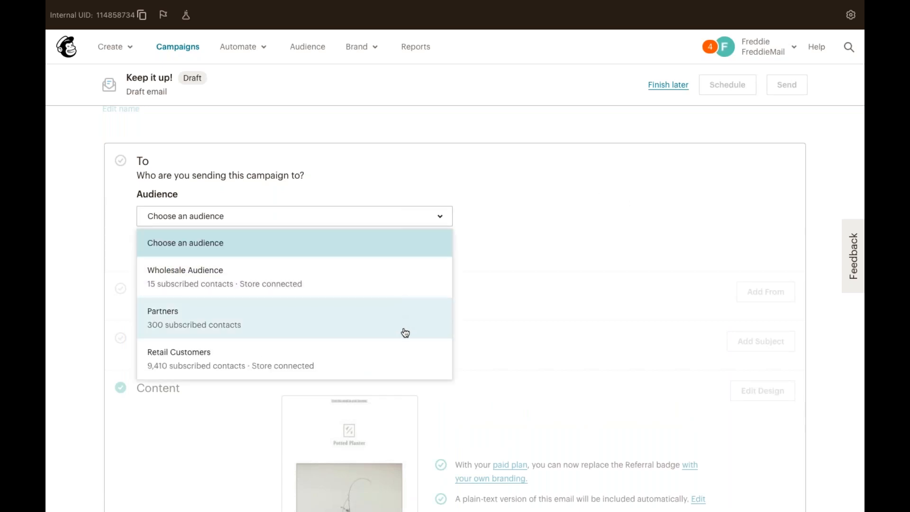
left_click(400, 356)
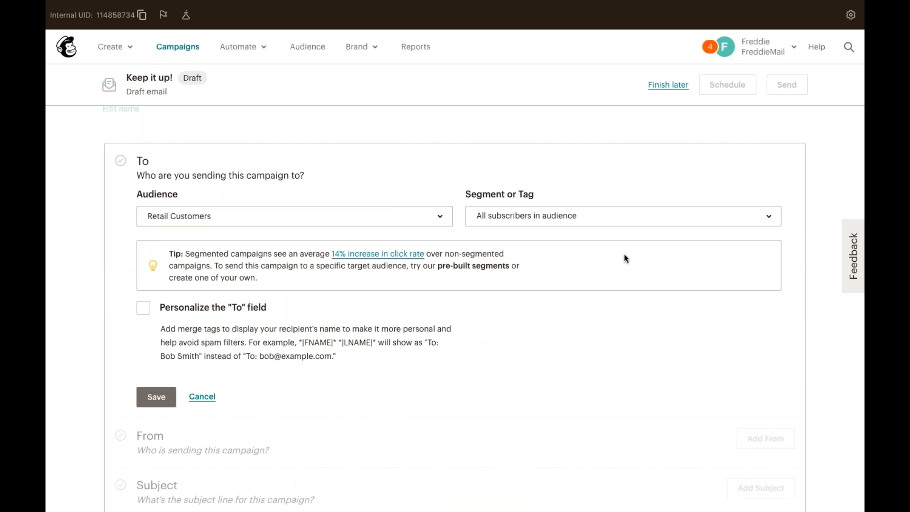
left_click(755, 221)
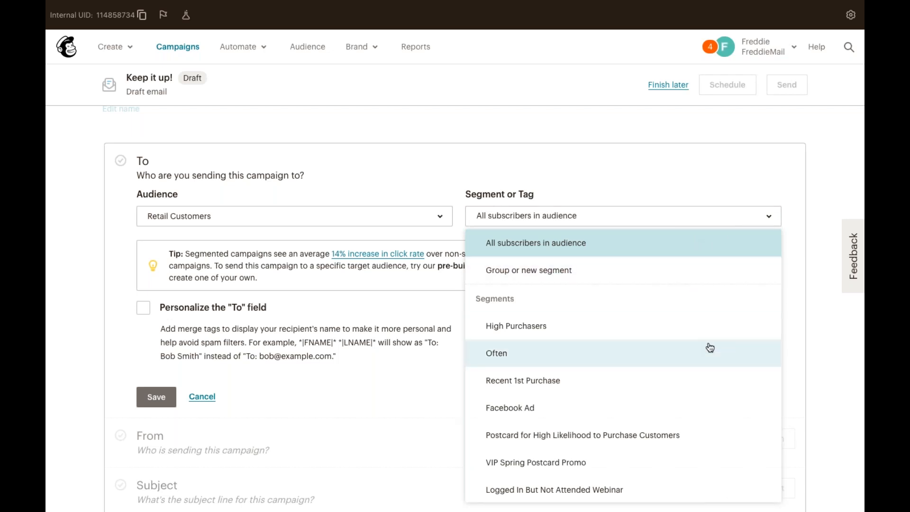
scroll(708, 351, "down", 3)
scroll(709, 348, "down", 3)
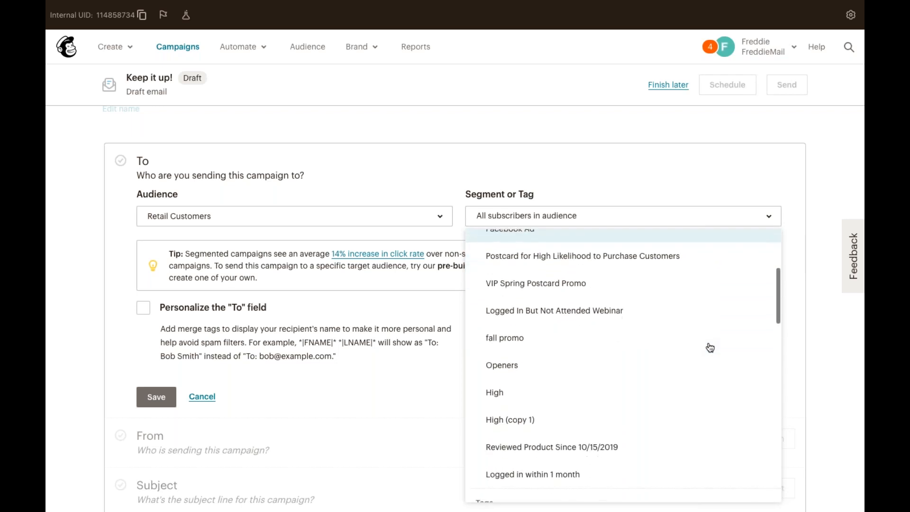
scroll(709, 347, "up", 5)
scroll(709, 347, "up", 3)
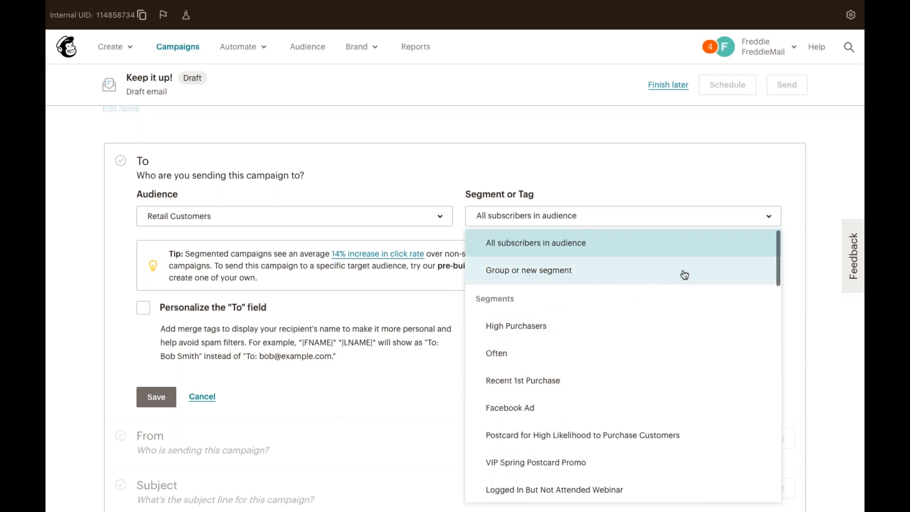
Target a new segment: Campaign Activity, opened, Any of the Last 5 Campaigns.
left_click(683, 270)
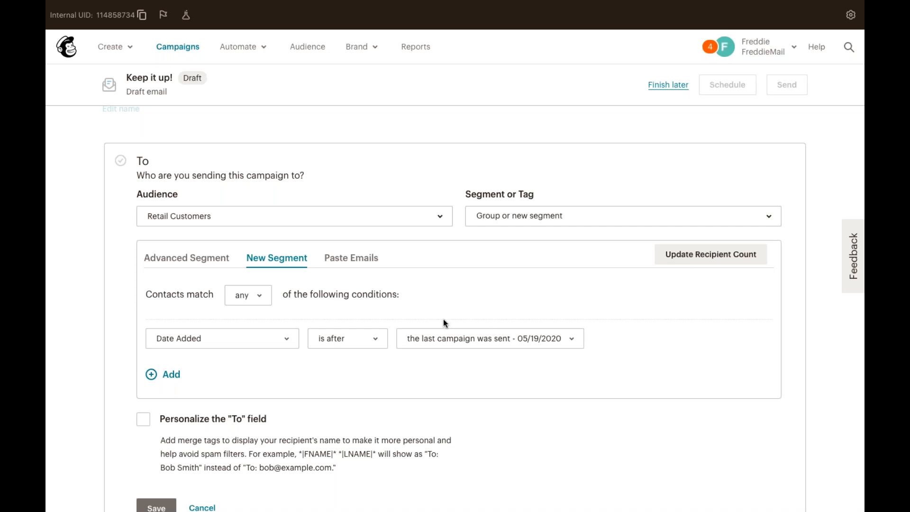
left_click(287, 337)
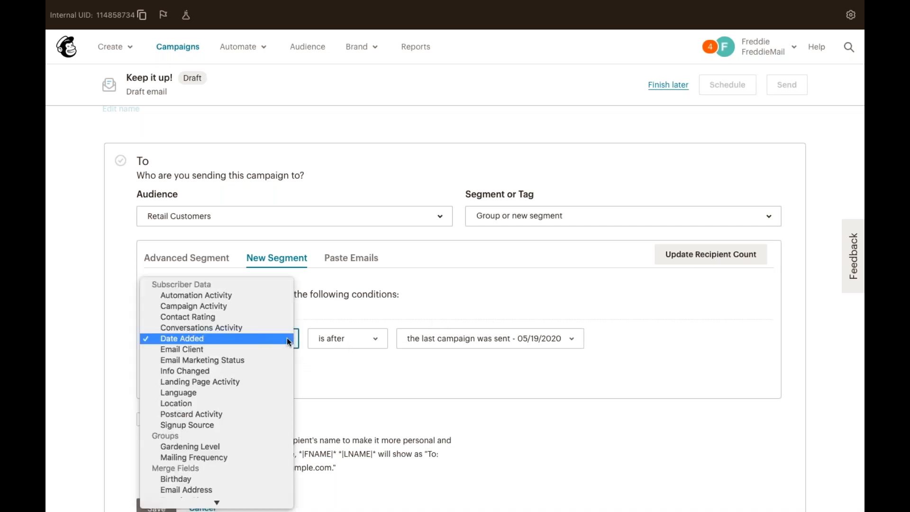
left_click(282, 310)
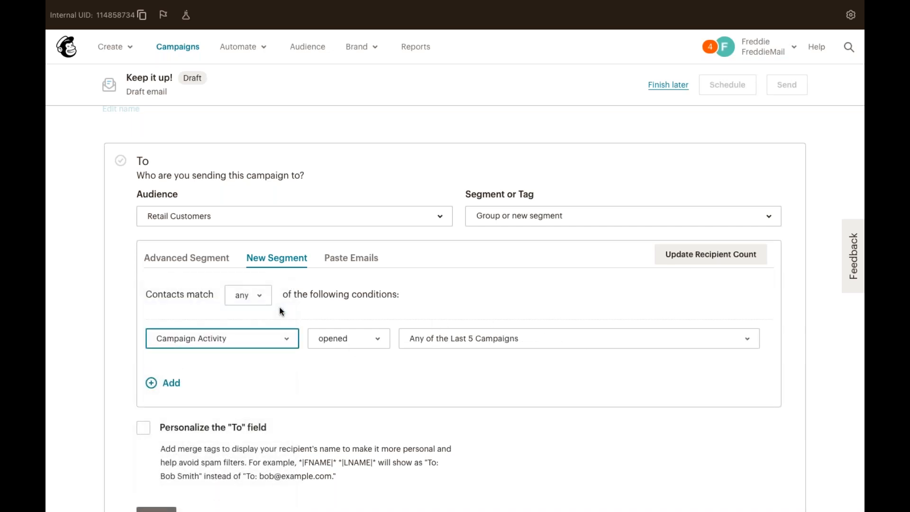
left_click(383, 337)
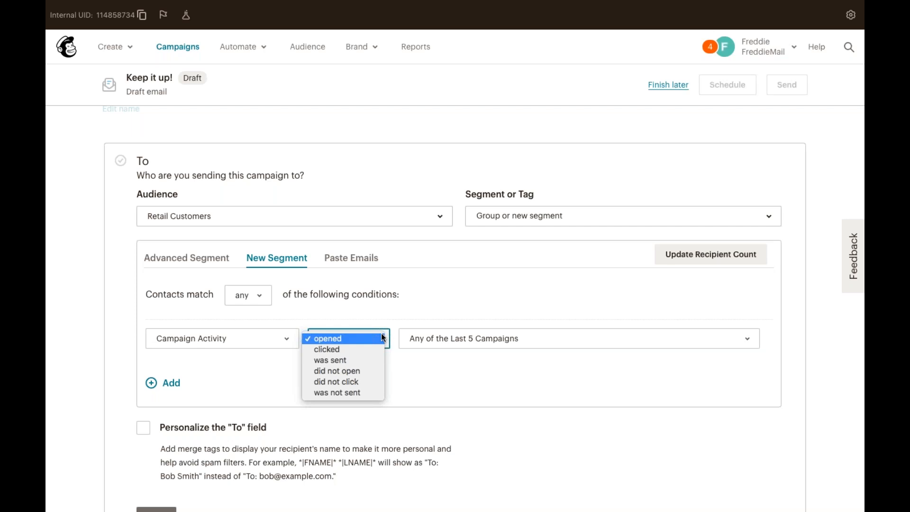
left_click(383, 337)
left_click(511, 339)
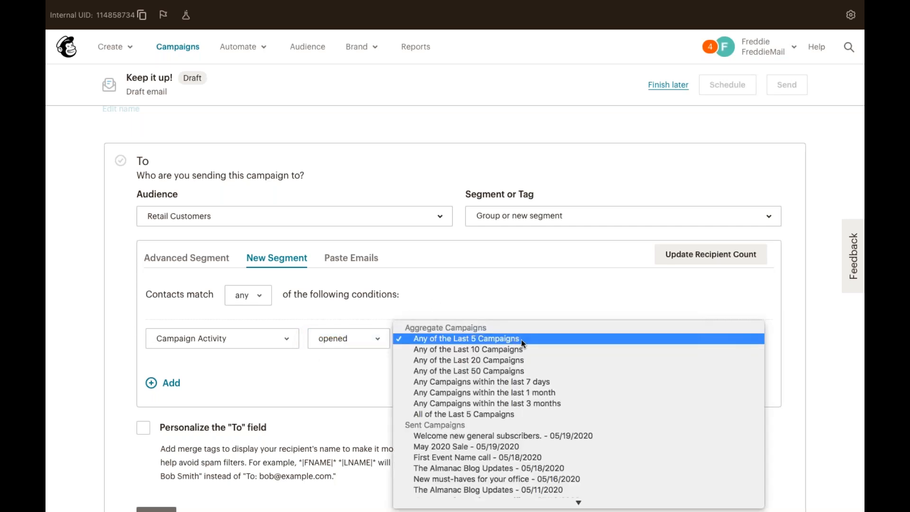
left_click(521, 341)
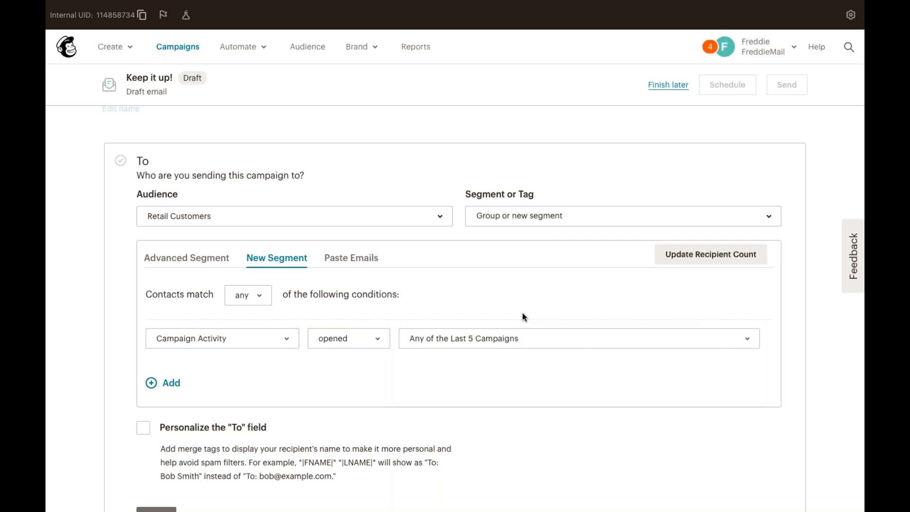
scroll(327, 407, "down", 1)
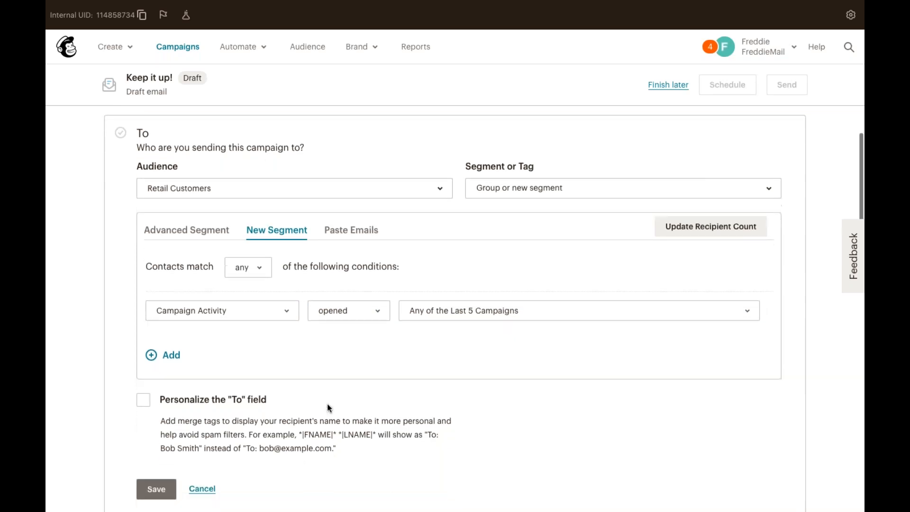
scroll(329, 407, "down", 2)
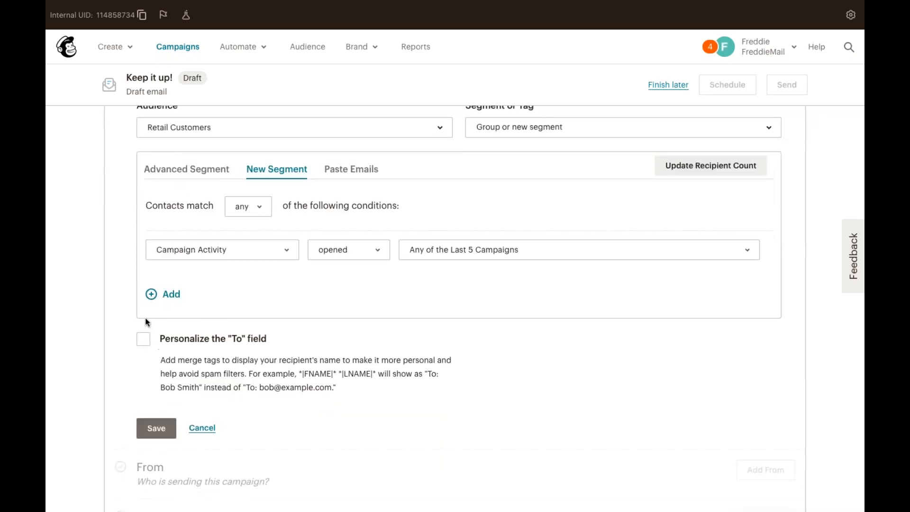
Personalize the To field with *|FNAME|* and save the custom segment recipients.
left_click(143, 339)
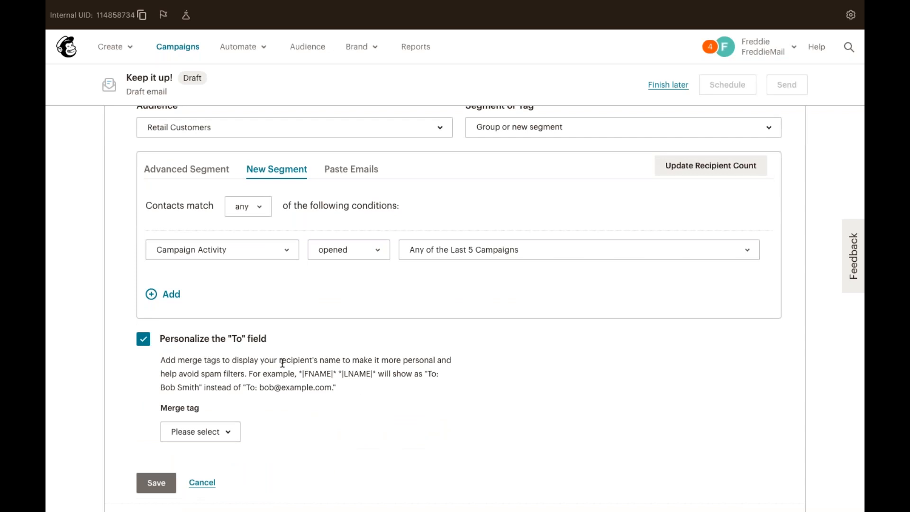
scroll(377, 398, "down", 1)
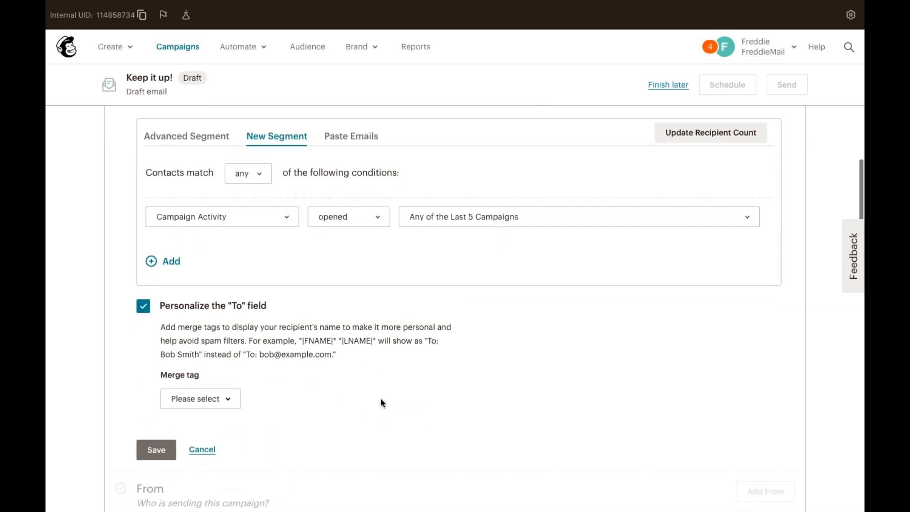
scroll(377, 394, "down", 1)
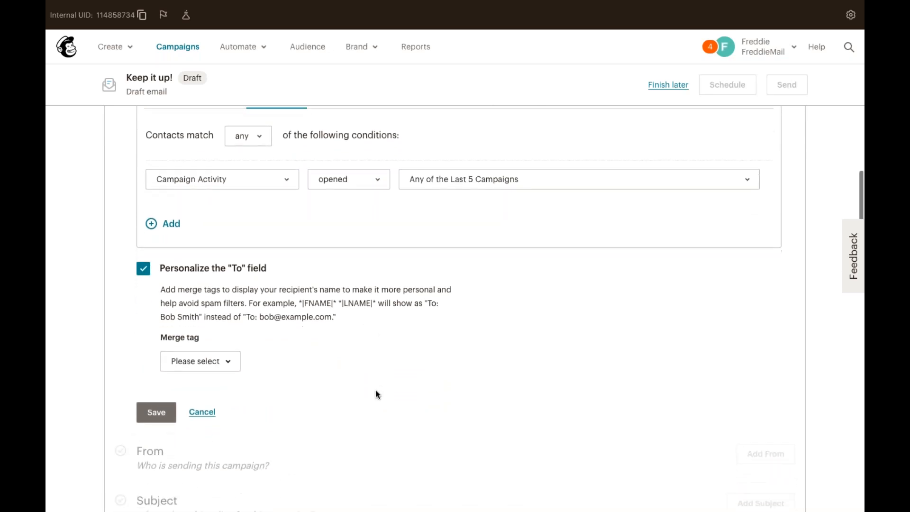
left_click(233, 362)
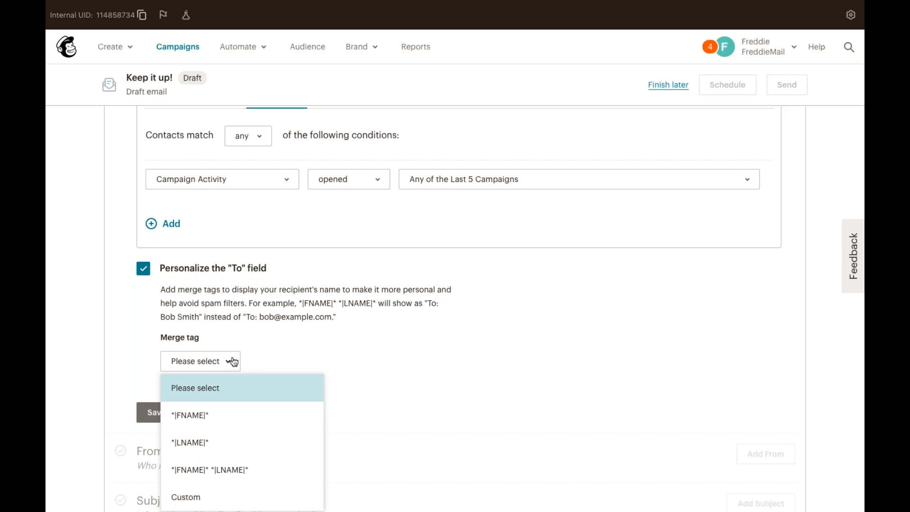
left_click(242, 418)
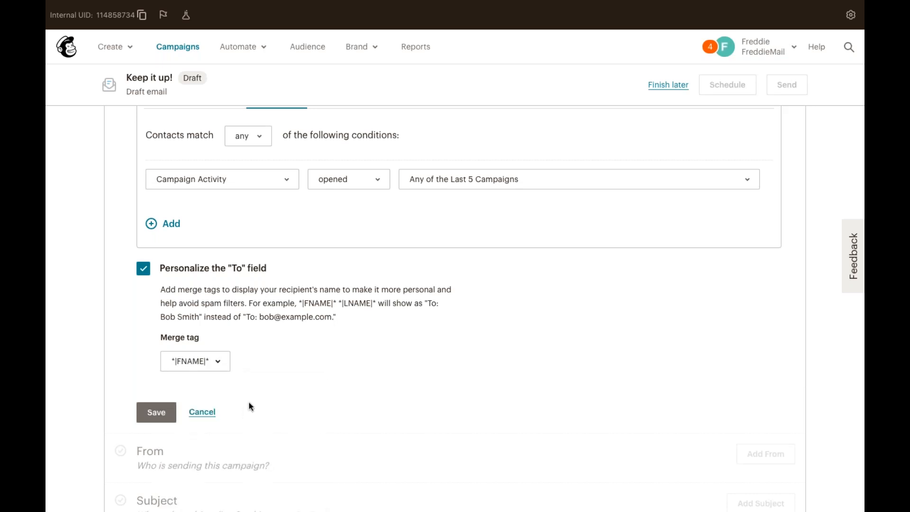
scroll(247, 390, "down", 2)
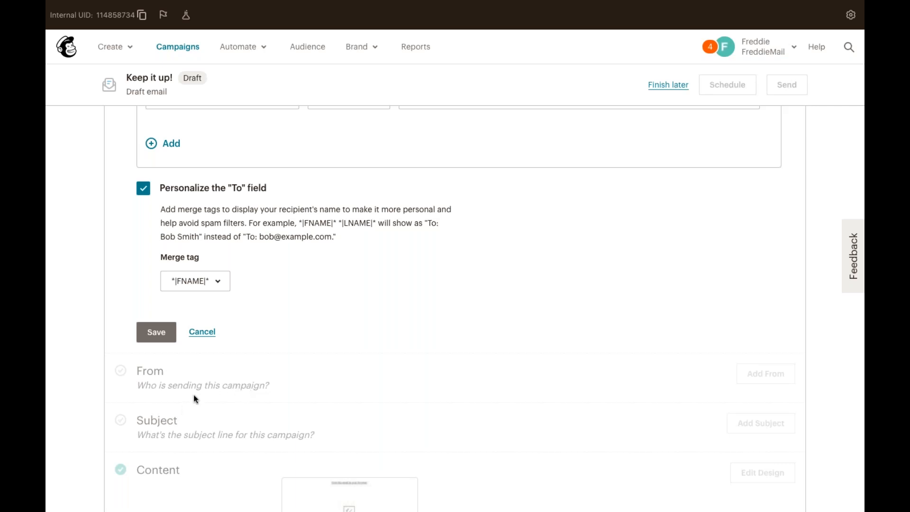
left_click(159, 333)
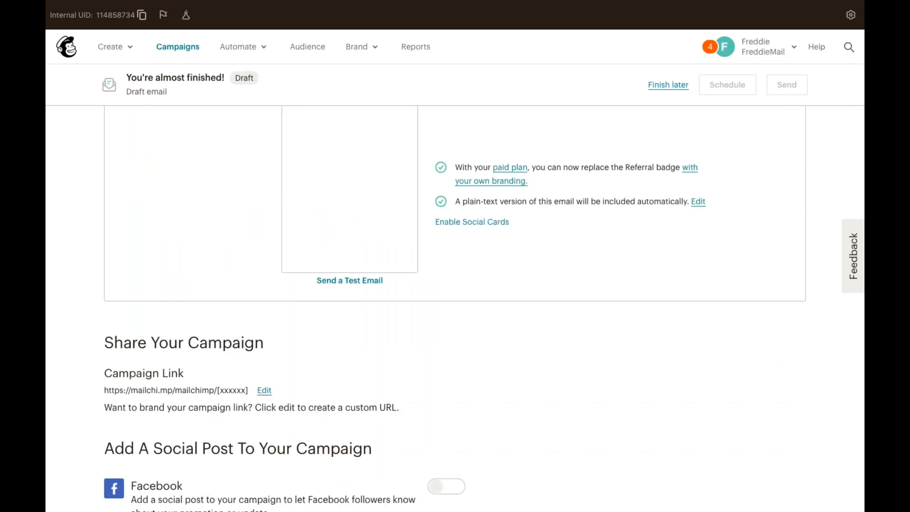
scroll(207, 319, "up", 5)
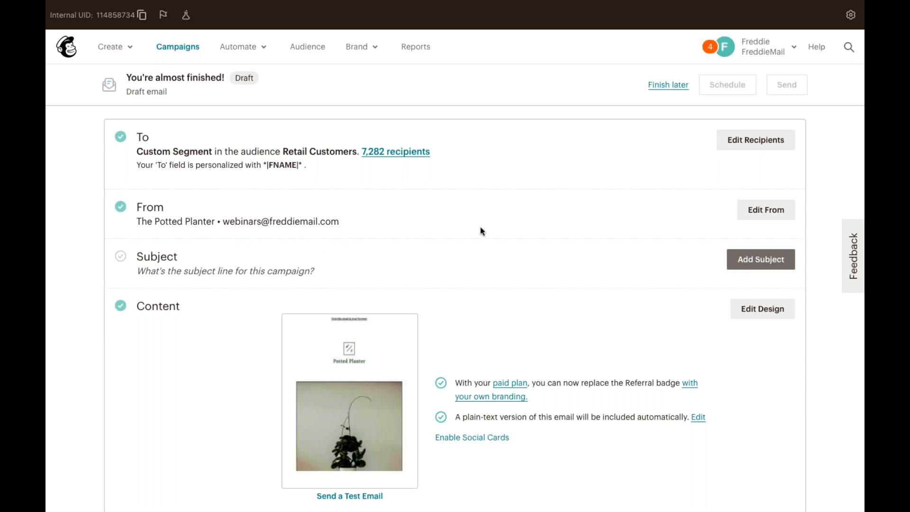
Prefix the sender name with a person's first name and 'at' before The Potted Planter, and save.
left_click(777, 215)
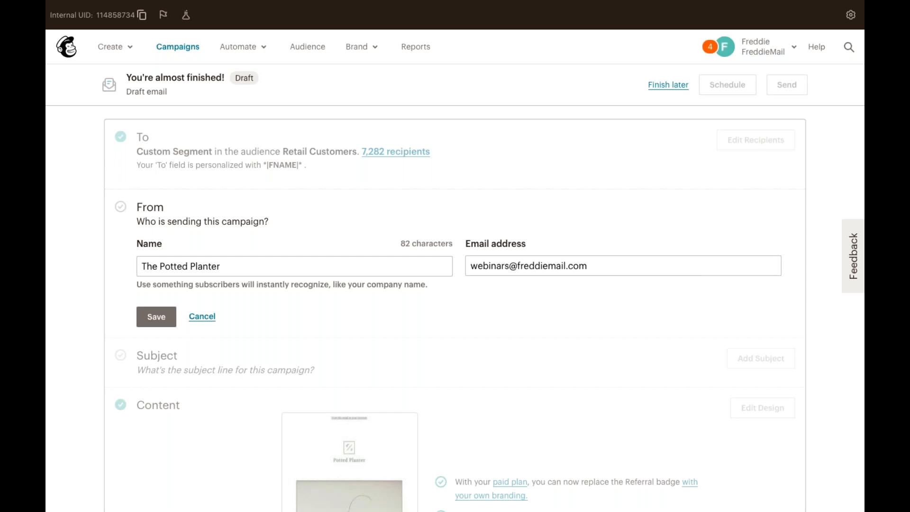
left_click(140, 263)
type("Nicole a")
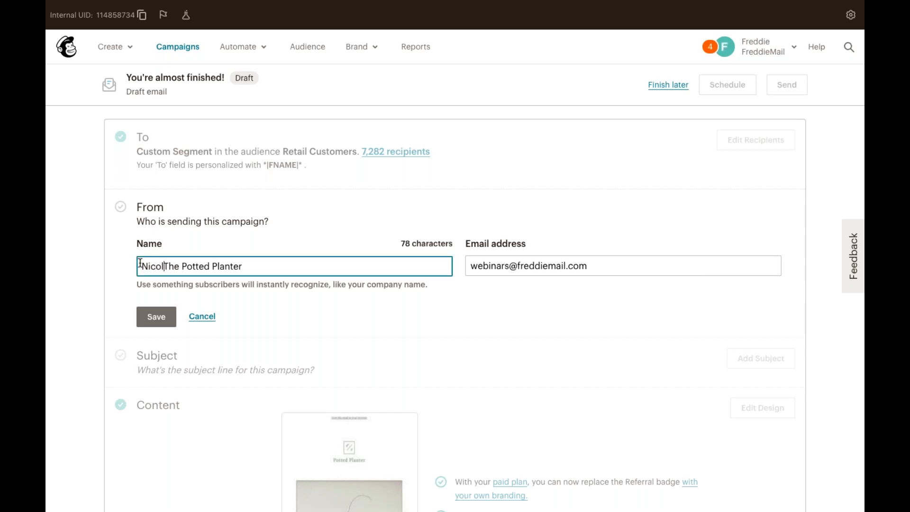
type("t")
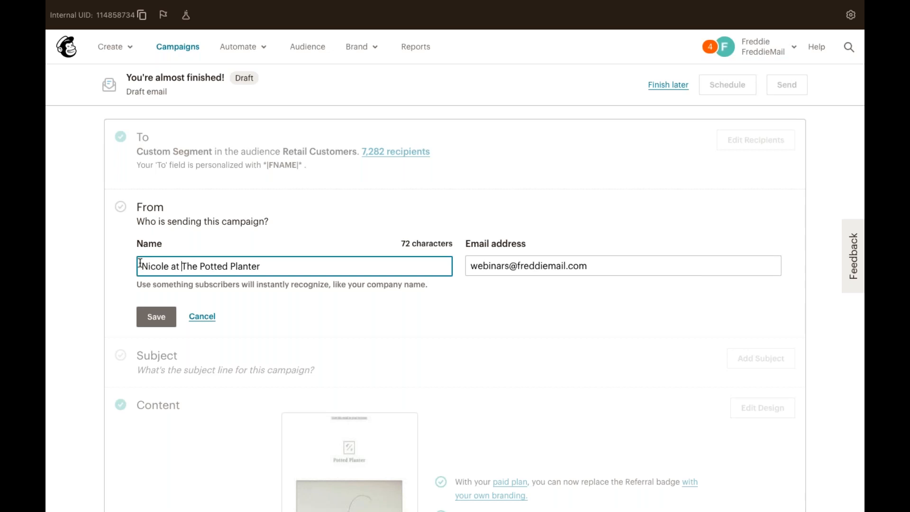
left_click(154, 322)
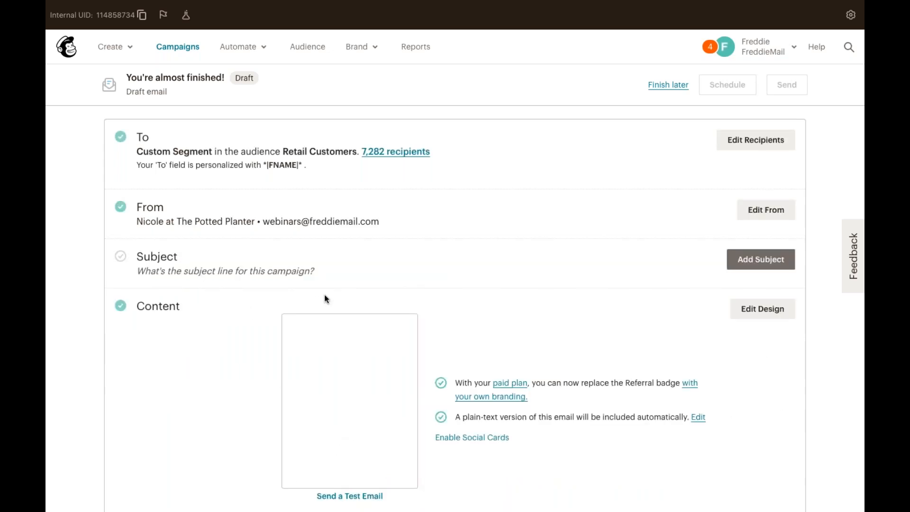
left_click(772, 259)
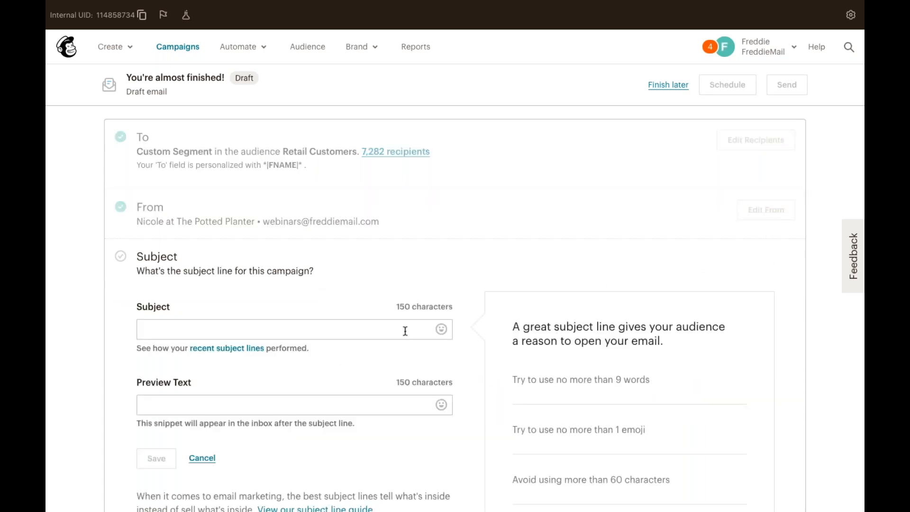
Set the subject line to 'We're having a monstera of a sale!' with a leaf emoji.
left_click(265, 294)
type("We're having a monstera of a sale!")
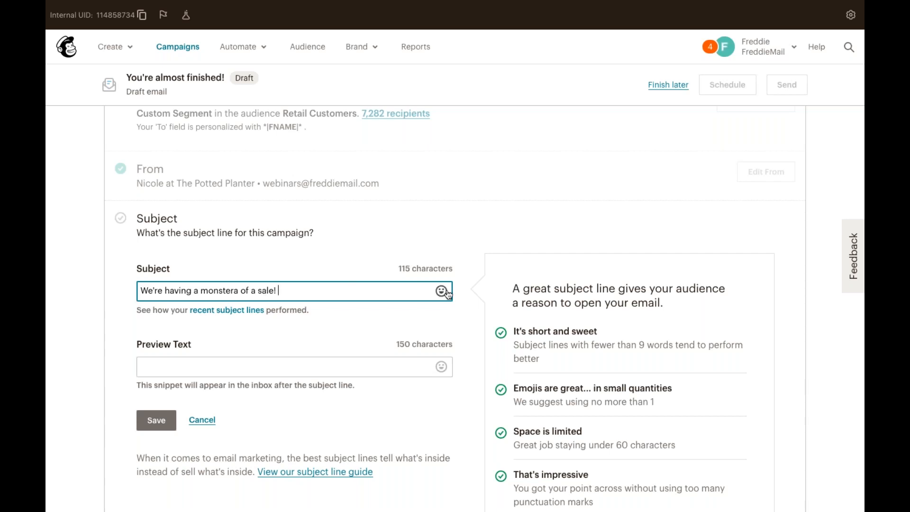
left_click(445, 291)
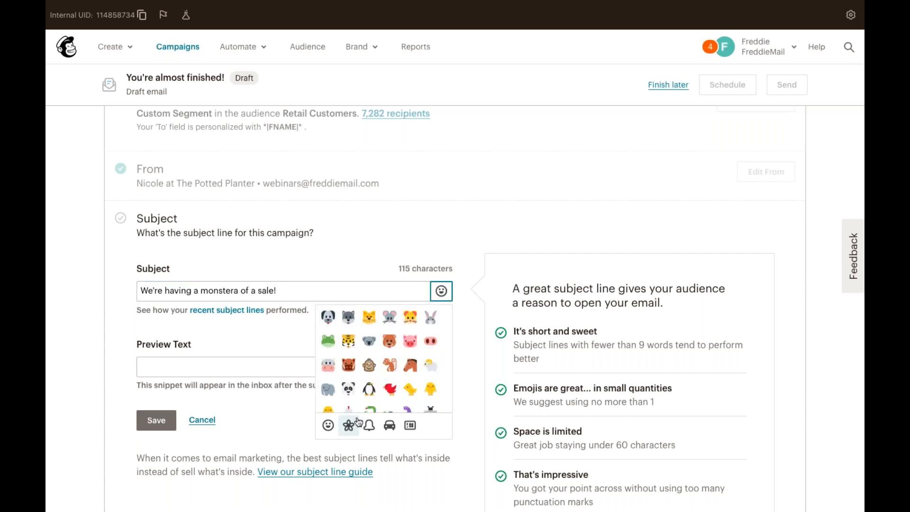
scroll(370, 398, "down", 5)
scroll(370, 400, "down", 10)
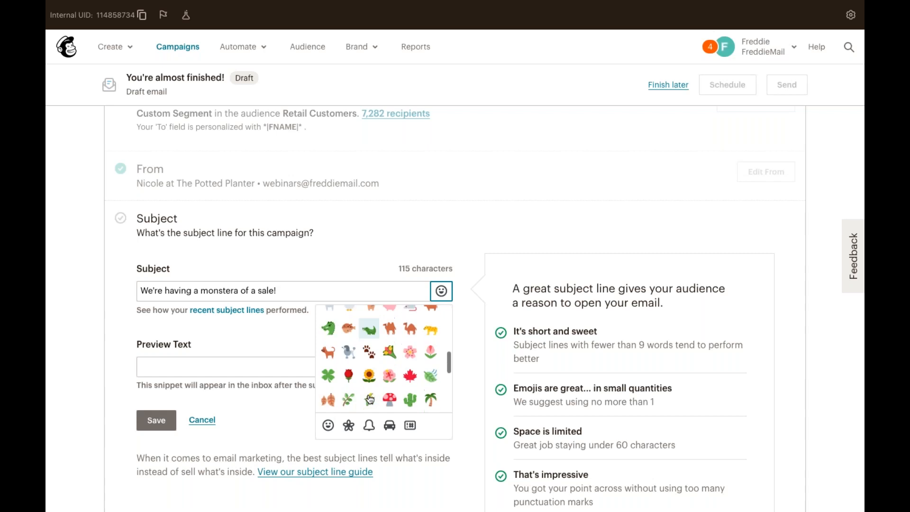
left_click(430, 325)
left_click(378, 251)
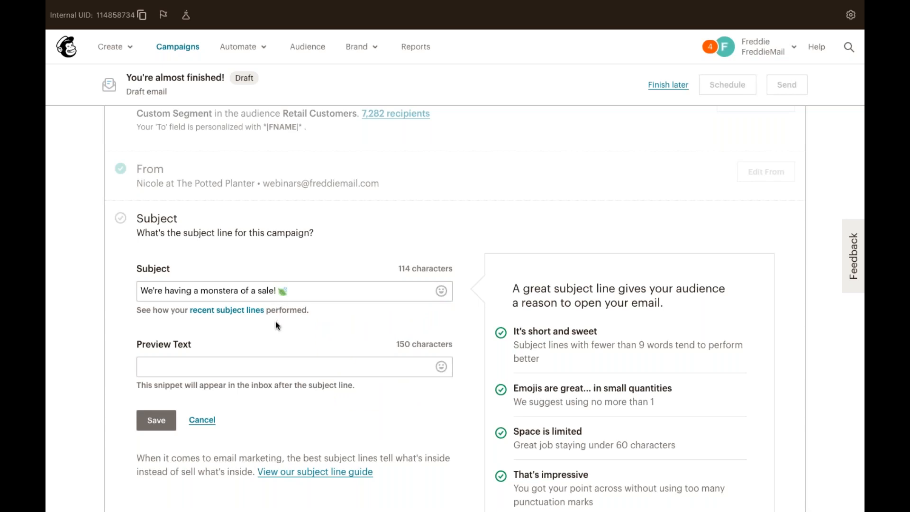
left_click(441, 291)
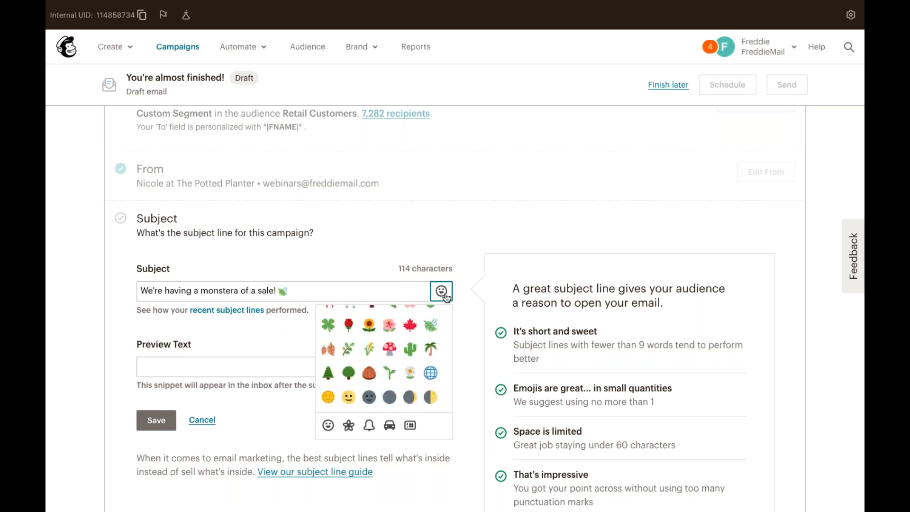
left_click(465, 308)
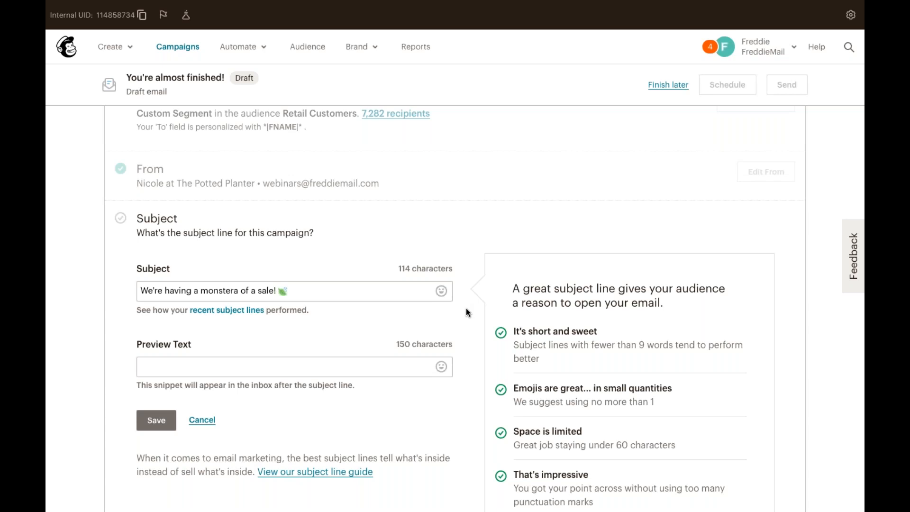
Add the preview text 'Take 15% off your purchase.' and save the subject section.
left_click(278, 372)
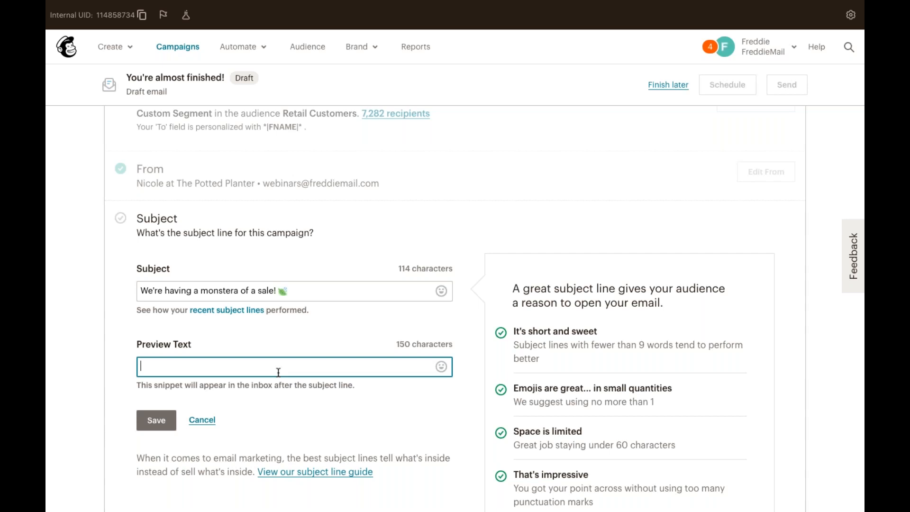
type("Take 15% off your purchase.")
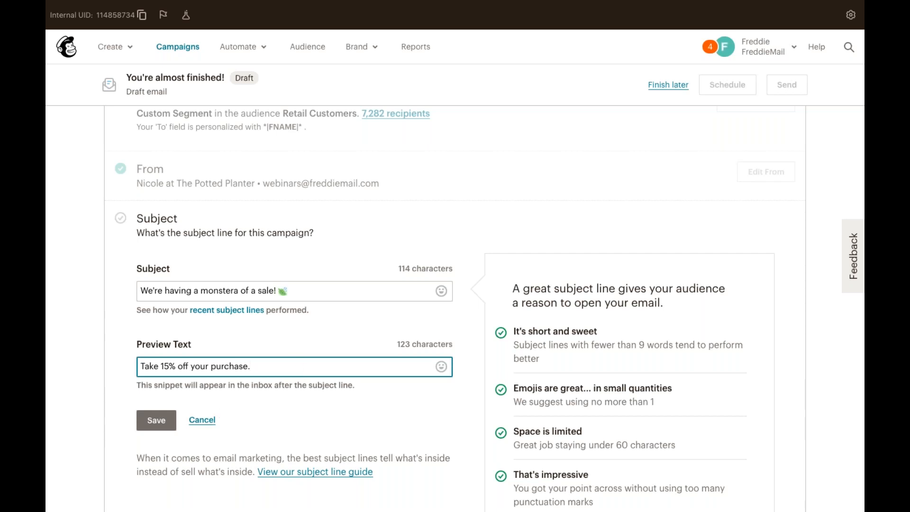
left_click(156, 420)
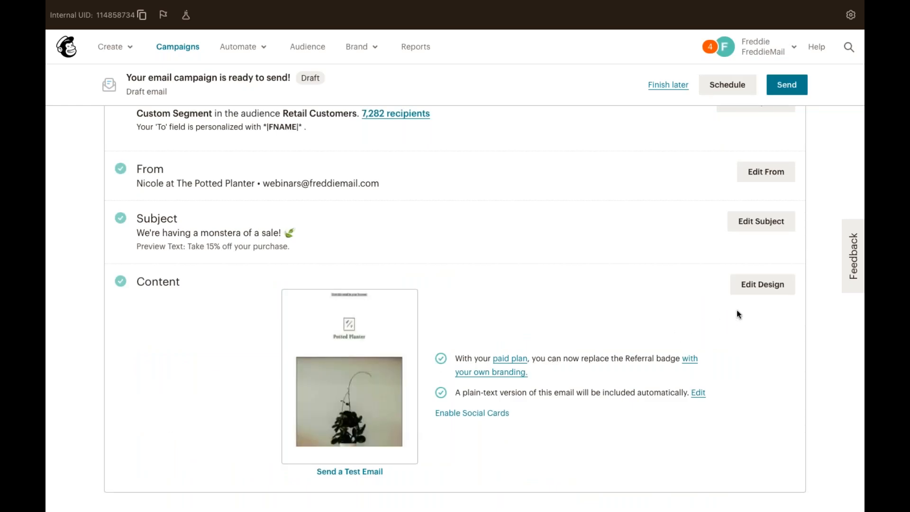
Replace the plant photo with the two potted plants image, shrunk to about 92% width.
left_click(756, 290)
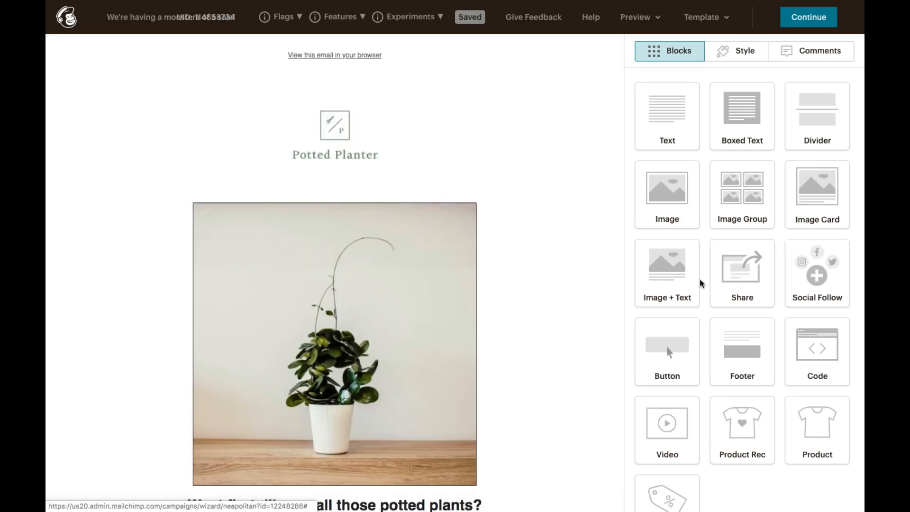
left_click(464, 302)
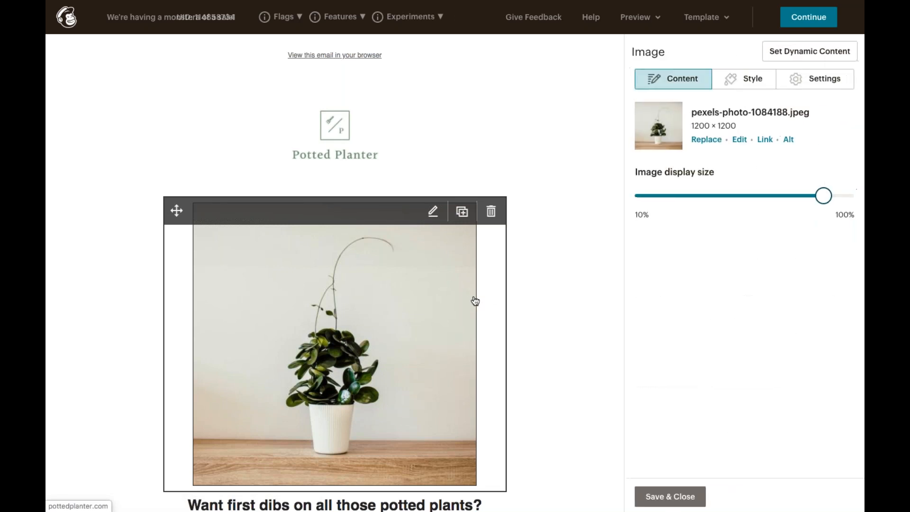
left_click(706, 139)
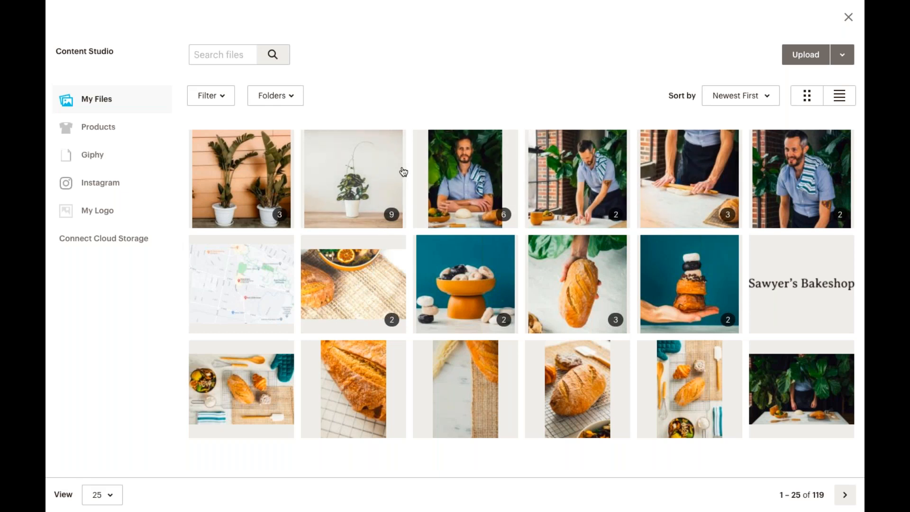
left_click(265, 195)
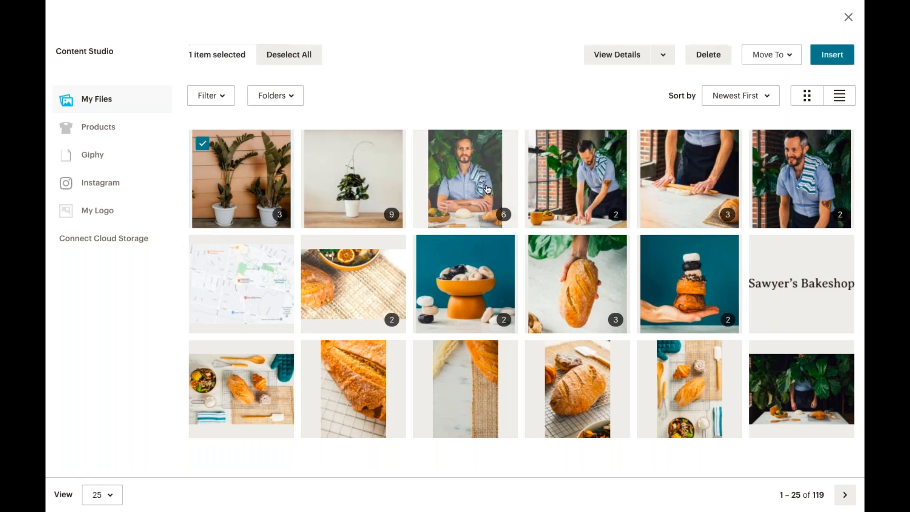
left_click(820, 62)
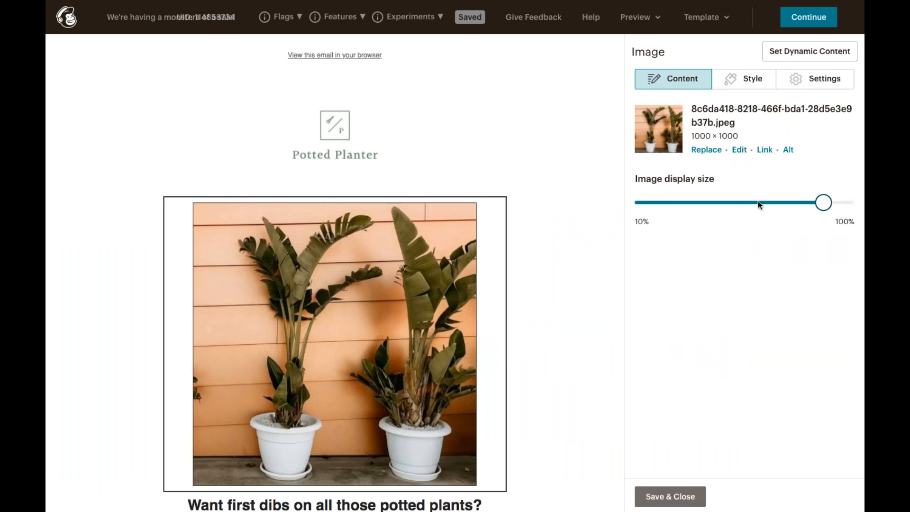
left_click_drag(821, 202, 796, 202)
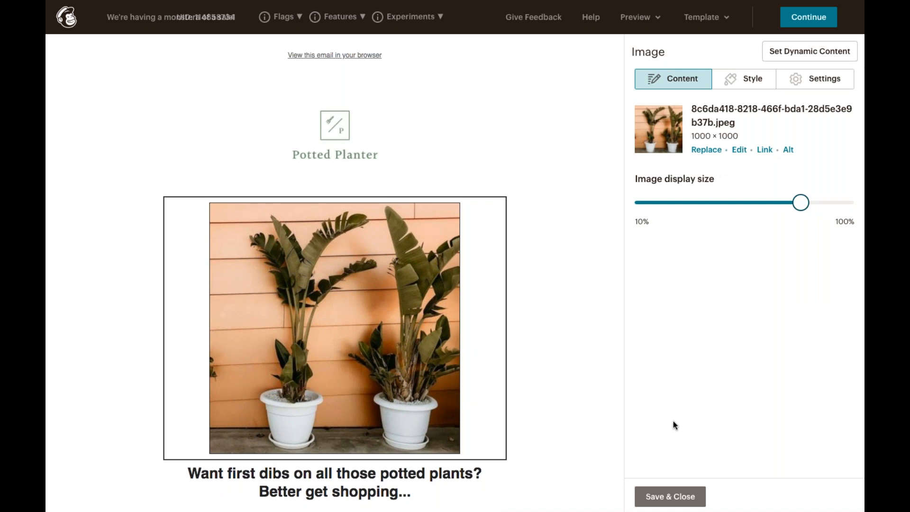
left_click(670, 496)
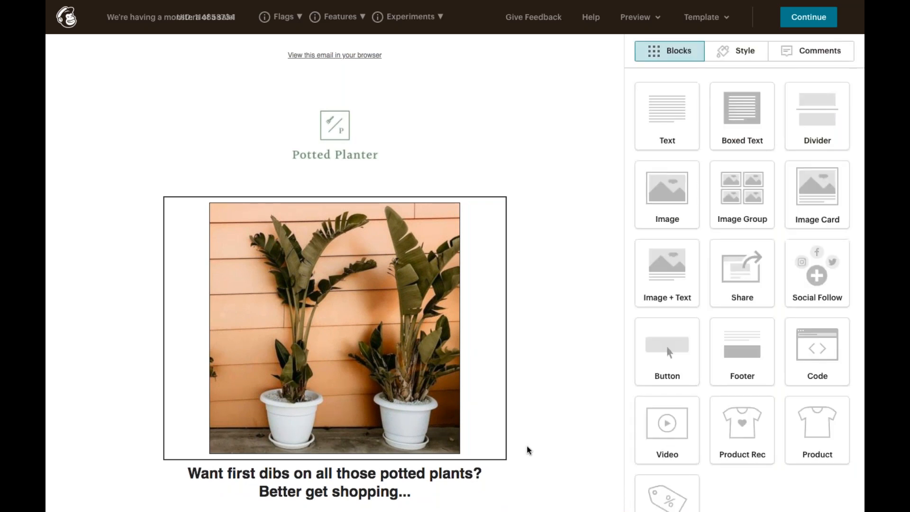
scroll(528, 450, "down", 3)
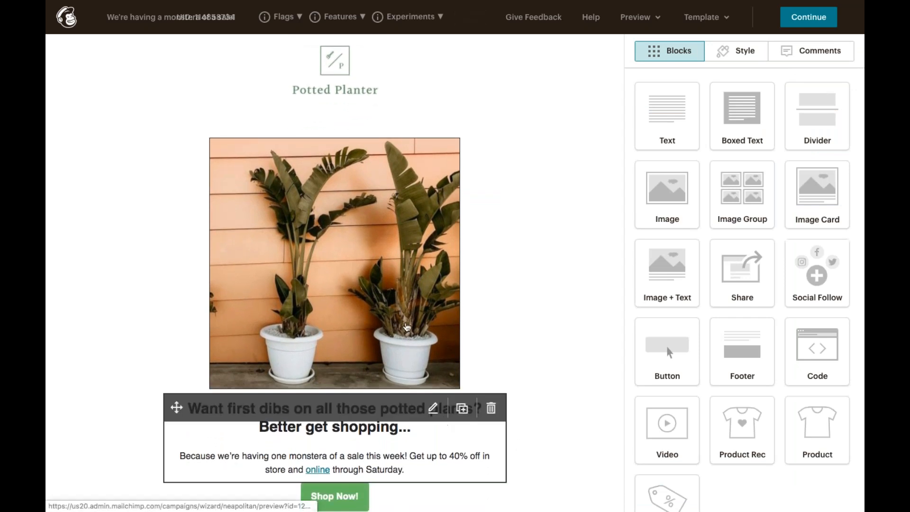
left_click(401, 309)
left_click(765, 150)
type("/sale")
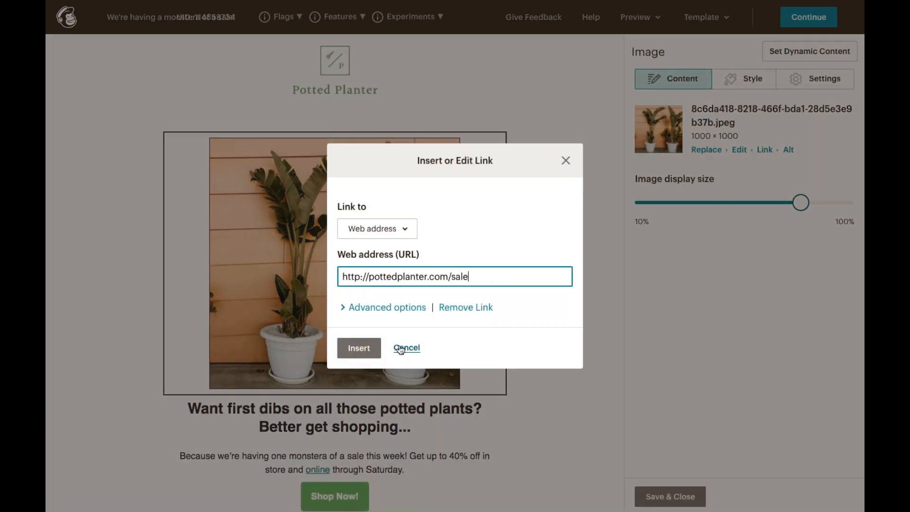
left_click(366, 357)
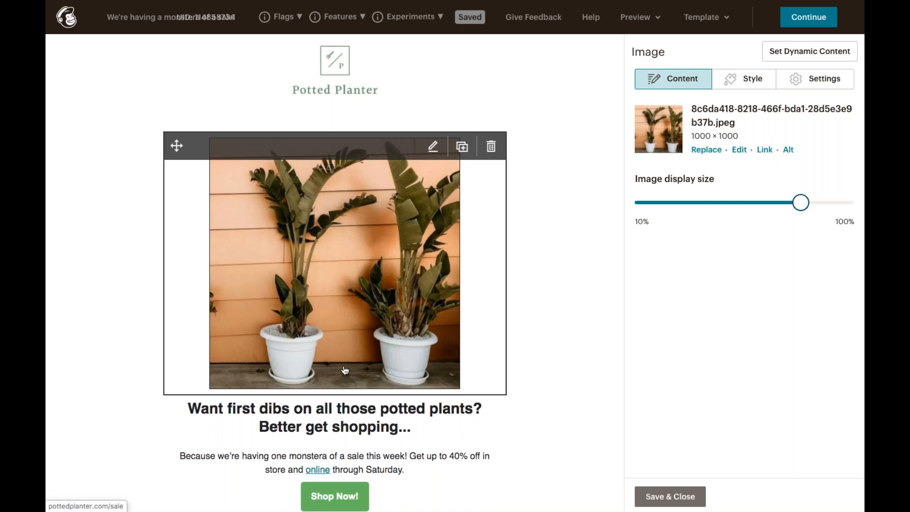
scroll(365, 364, "down", 3)
scroll(342, 365, "down", 3)
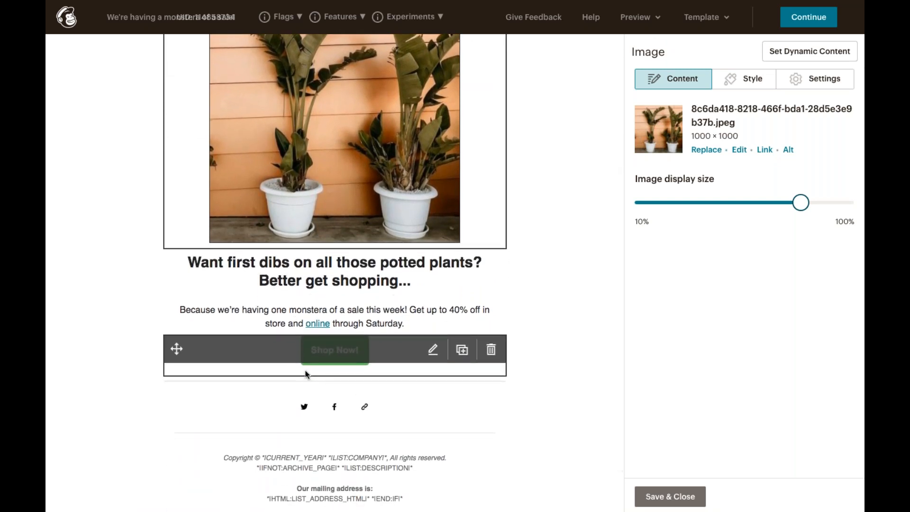
scroll(306, 371, "down", 1)
Change the body offer to 'Take 15%' and the end date to 'the weekend'.
left_click(298, 291)
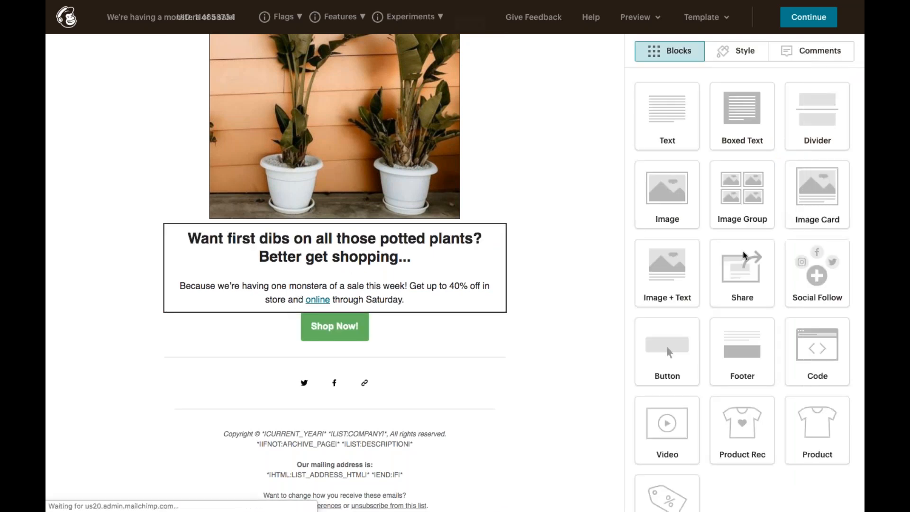
left_click_drag(688, 255, 822, 242)
type("Take 15%")
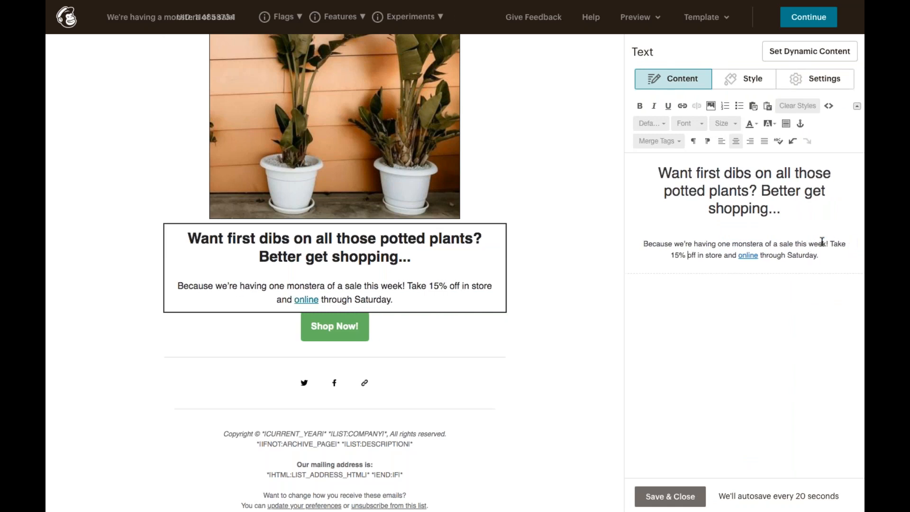
double_click(802, 256)
type("the weekend")
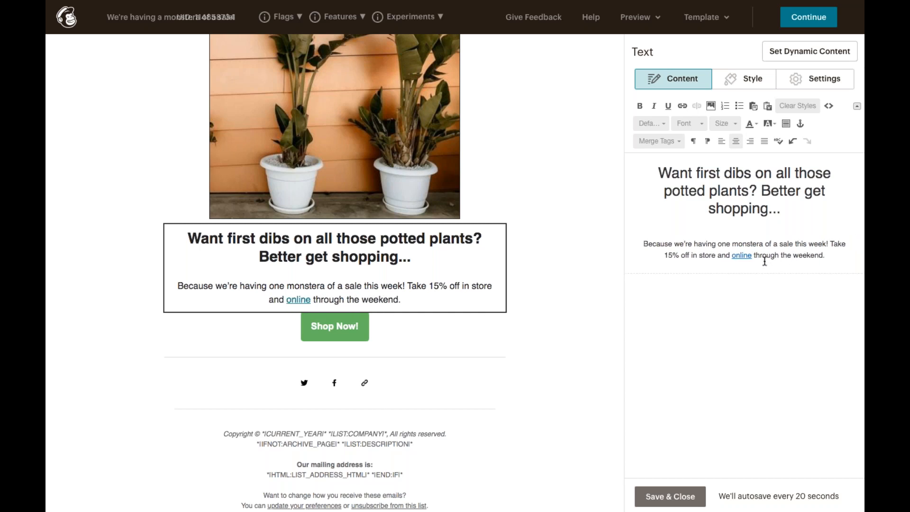
left_click(376, 343)
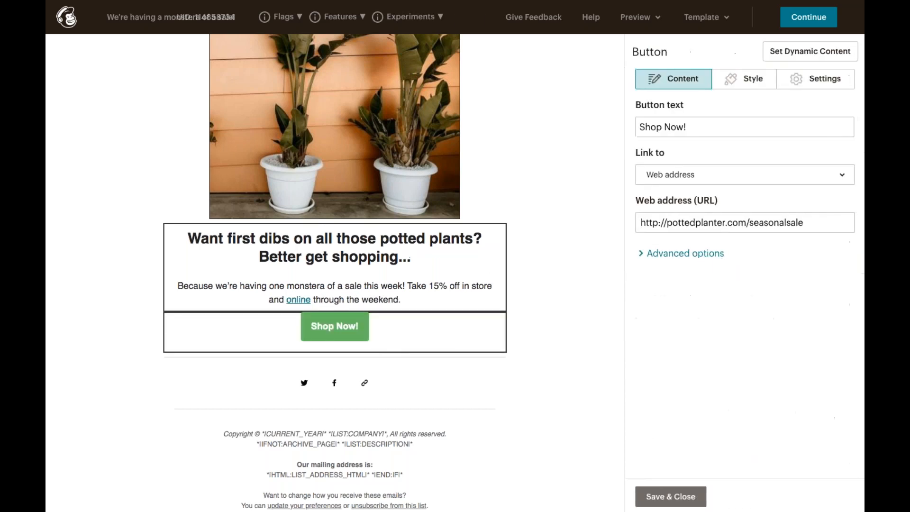
left_click(788, 223)
type("maysale")
key("BackSpace")
key("BackSpace")
type(";")
key("BackSpace")
type("le")
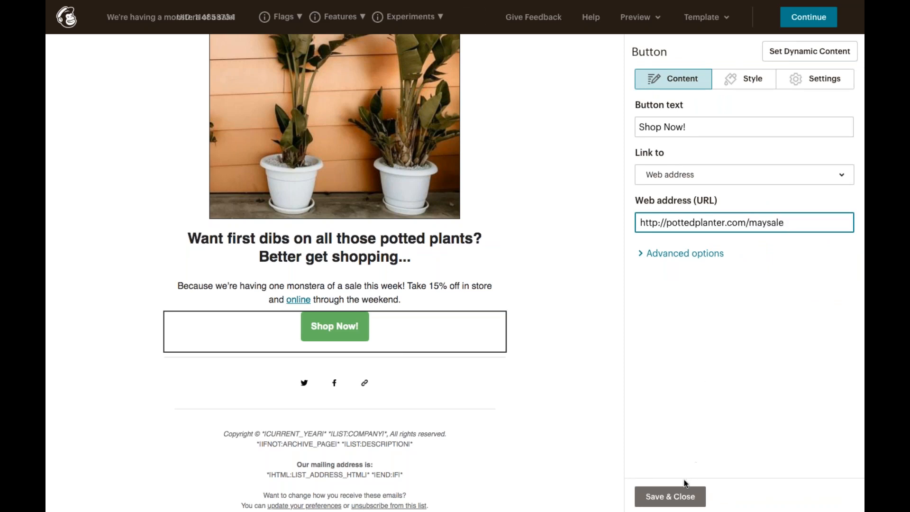
left_click(668, 503)
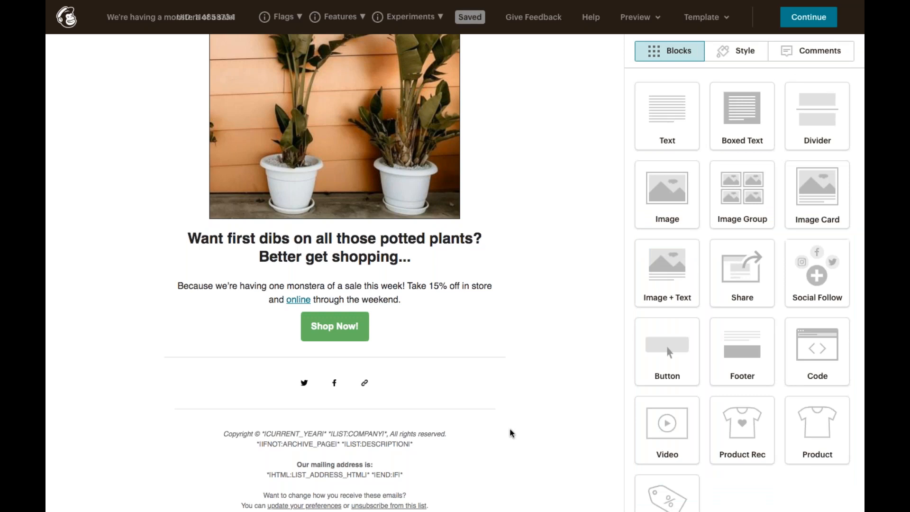
scroll(511, 344, "up", 5)
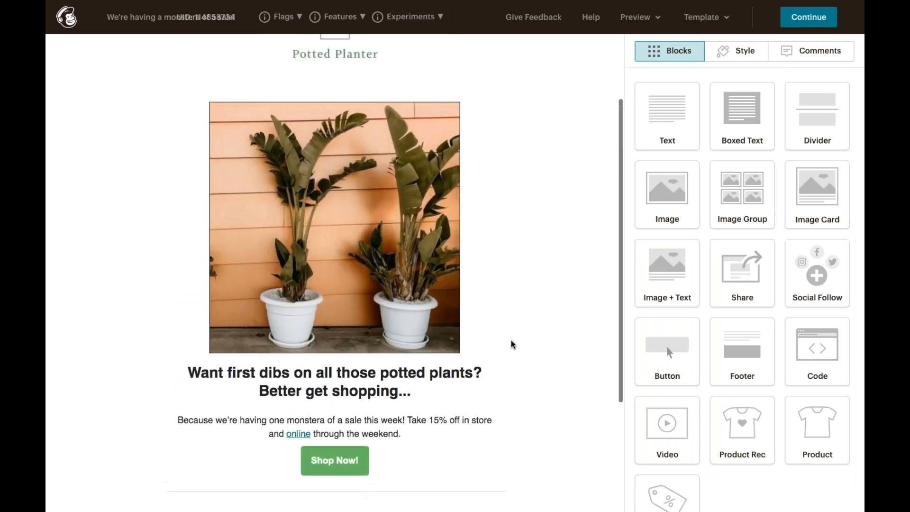
scroll(511, 344, "down", 3)
scroll(512, 344, "down", 1)
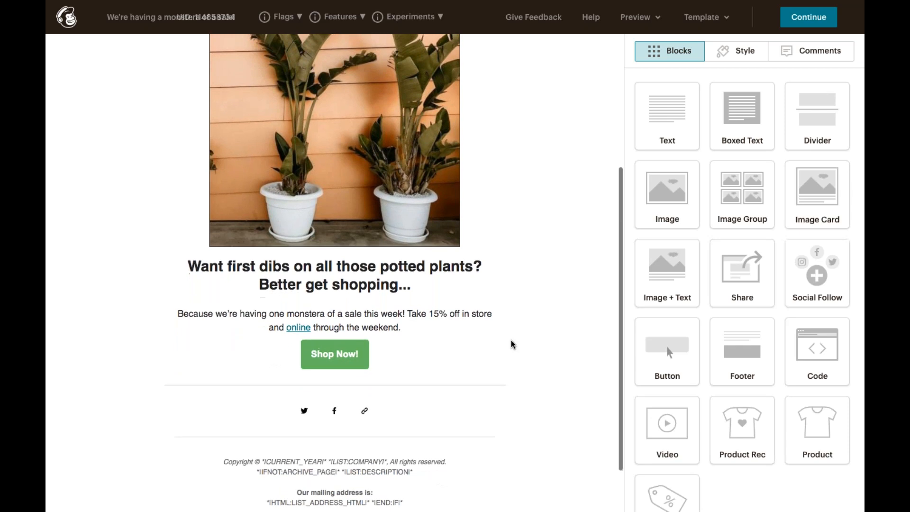
scroll(512, 345, "up", 2)
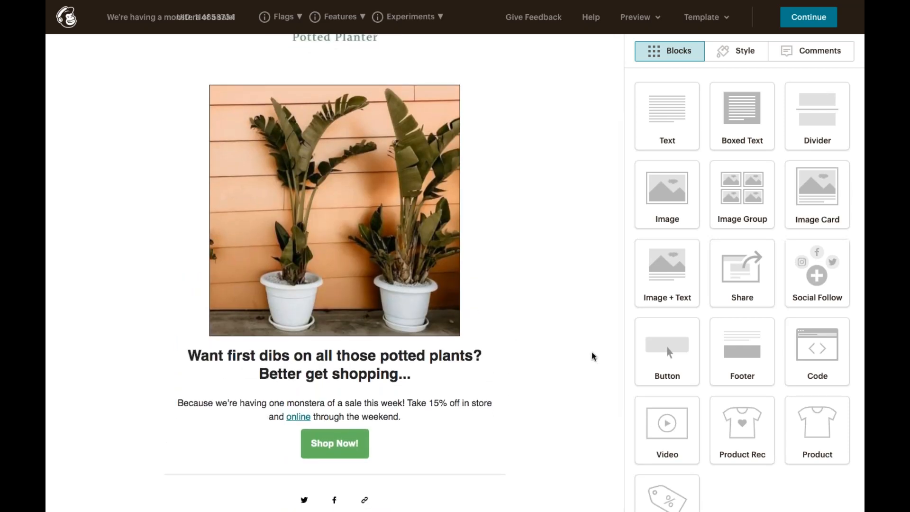
scroll(593, 357, "up", 1)
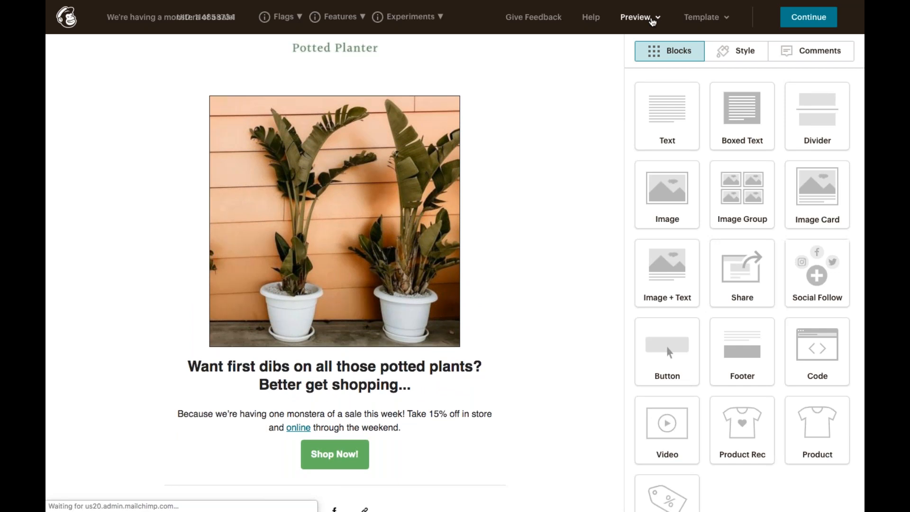
left_click(651, 21)
left_click(641, 51)
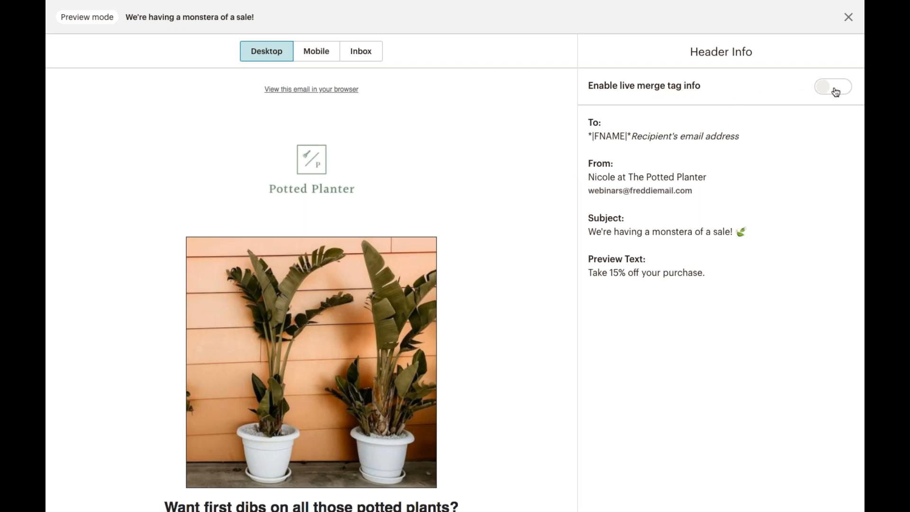
left_click(835, 90)
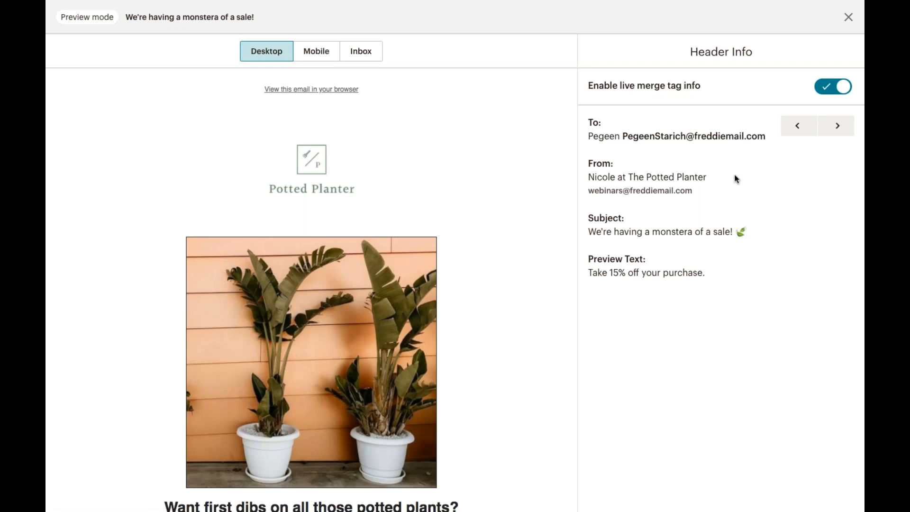
left_click(826, 128)
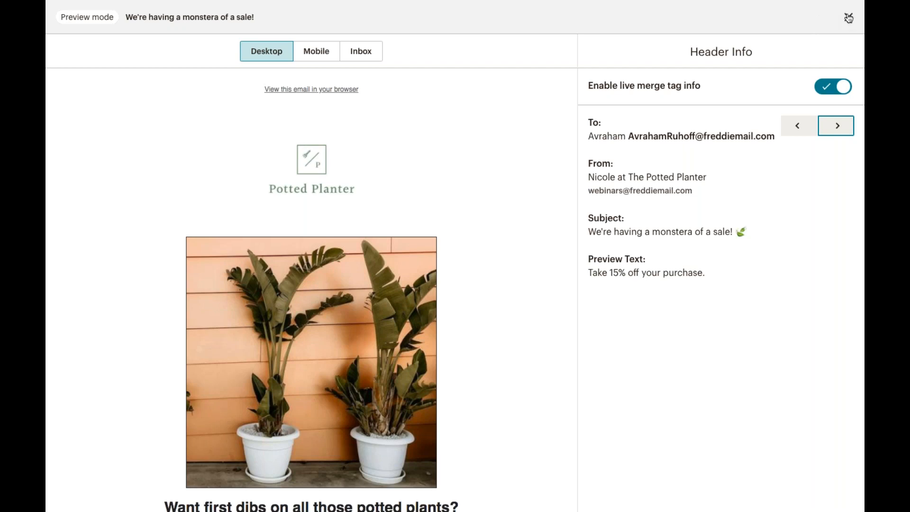
left_click(848, 17)
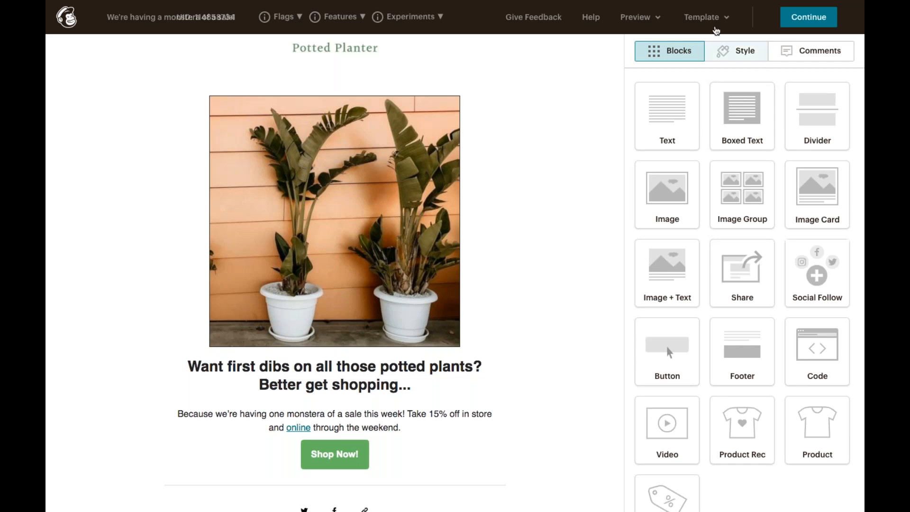
Finish the email design and review the campaign overview down to Settings & Tracking.
left_click(649, 19)
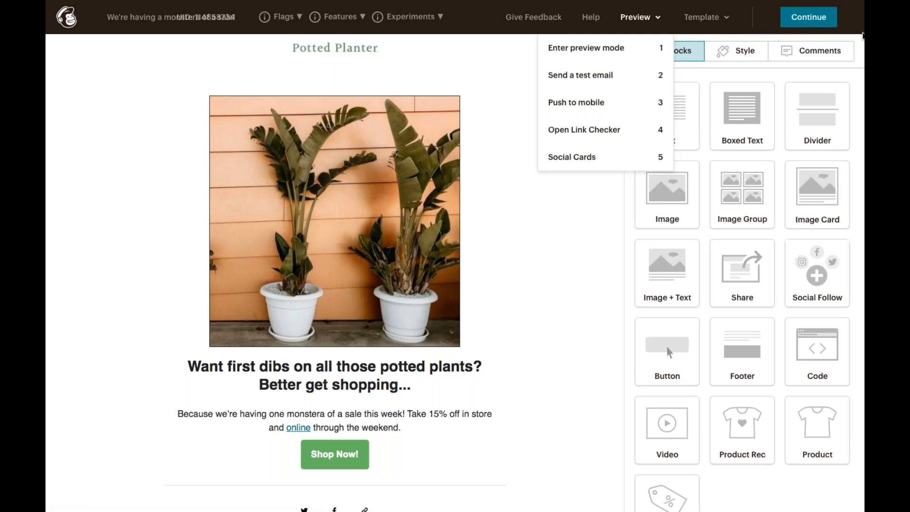
left_click(799, 25)
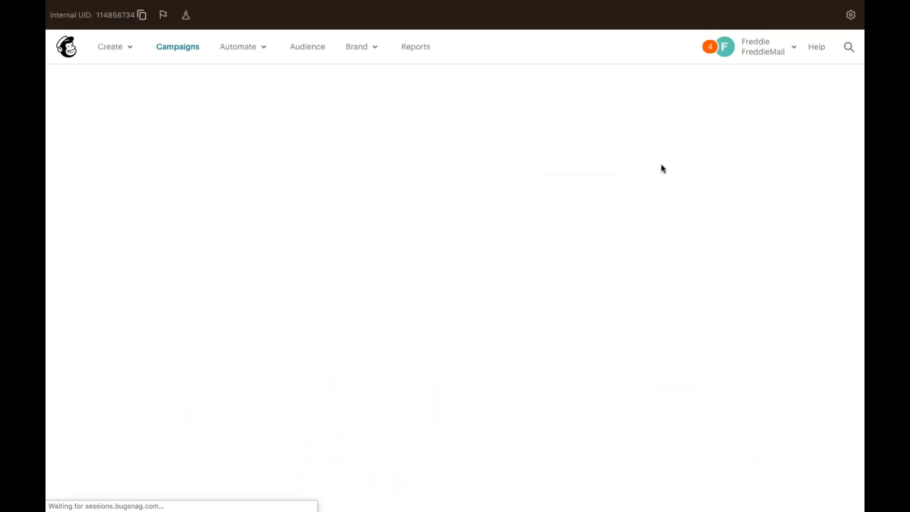
scroll(636, 211, "down", 5)
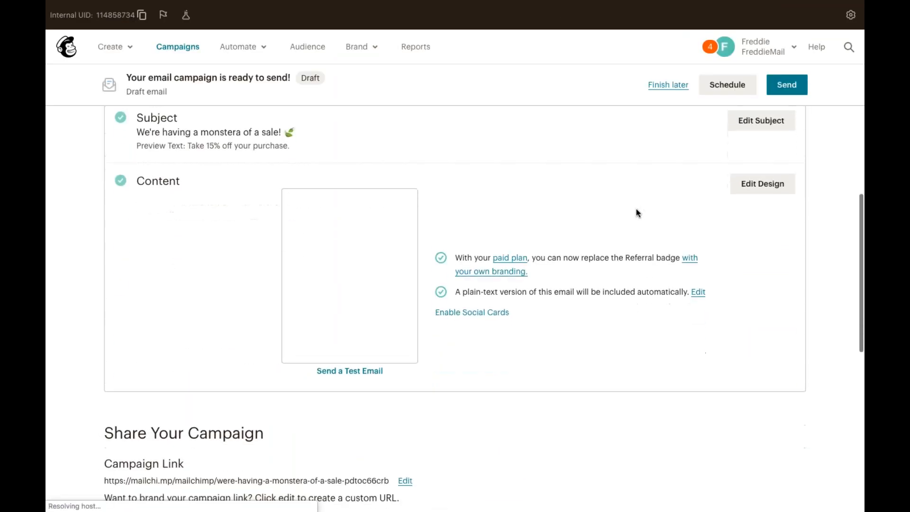
scroll(636, 212, "down", 5)
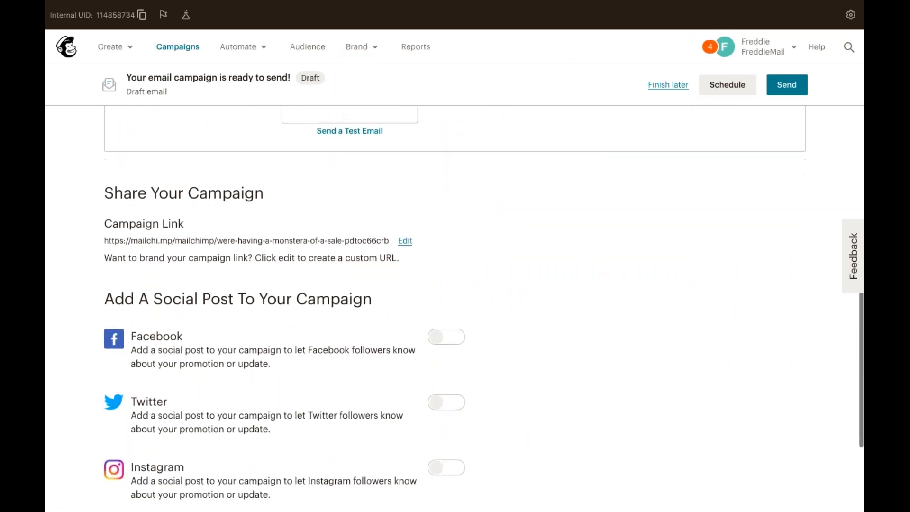
scroll(635, 212, "down", 2)
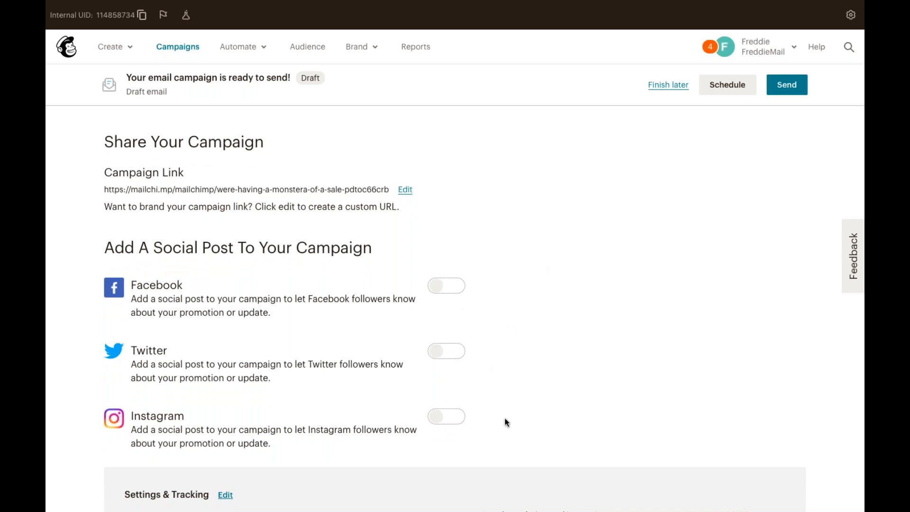
scroll(472, 430, "down", 3)
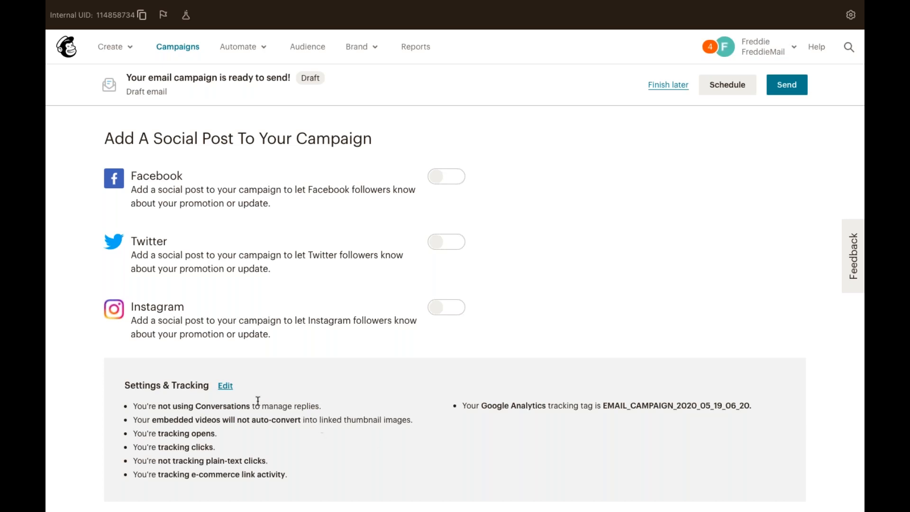
Enable 'Track plain-text clicks' in Settings & Tracking and save.
left_click(226, 385)
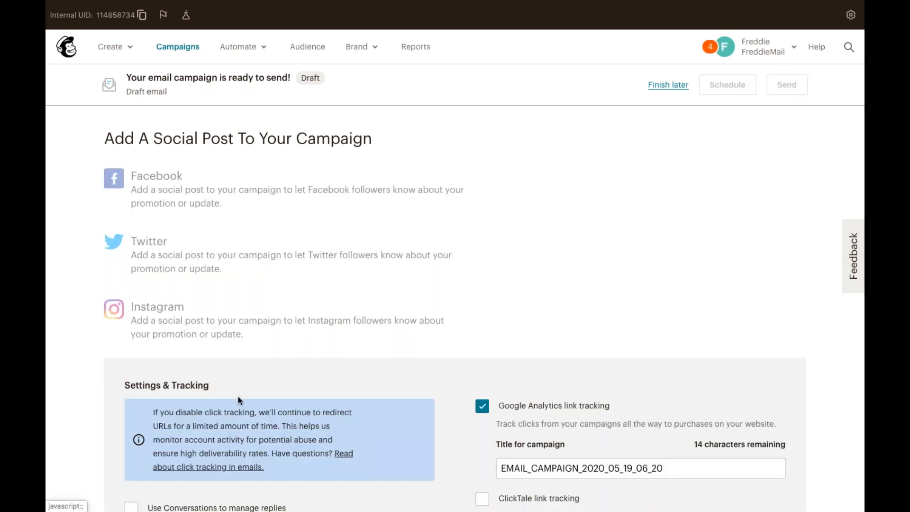
scroll(238, 400, "down", 3)
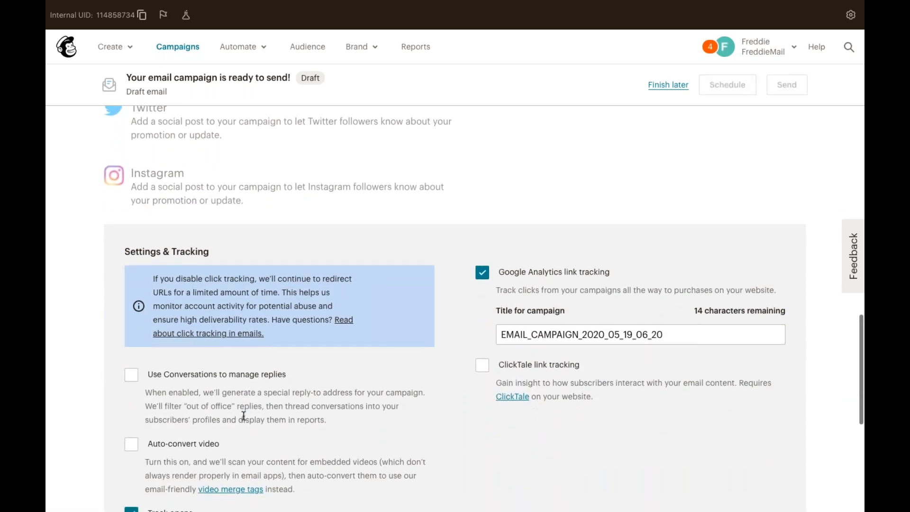
scroll(244, 416, "down", 1)
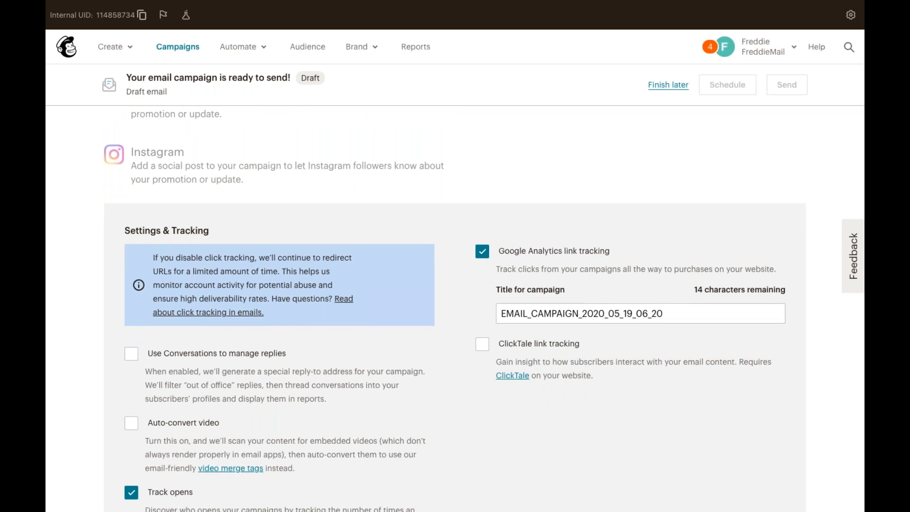
scroll(454, 308, "down", 3)
scroll(147, 381, "down", 2)
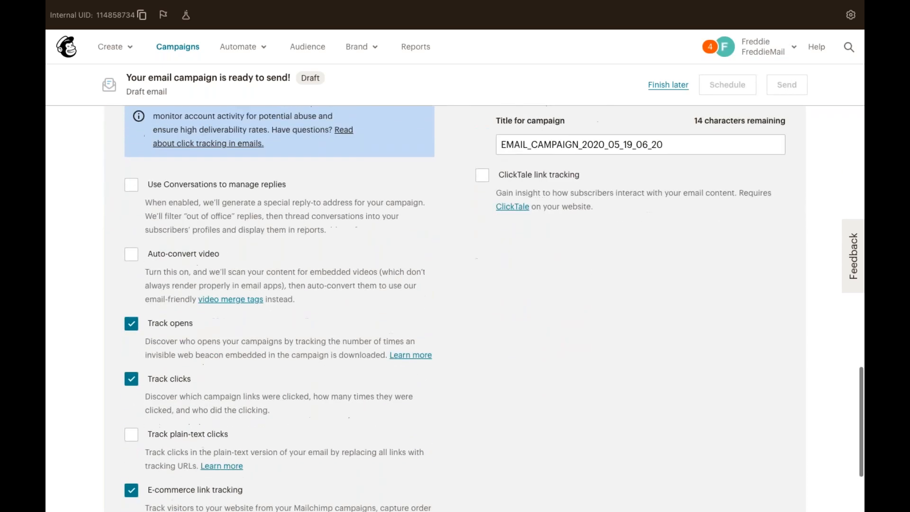
left_click(131, 377)
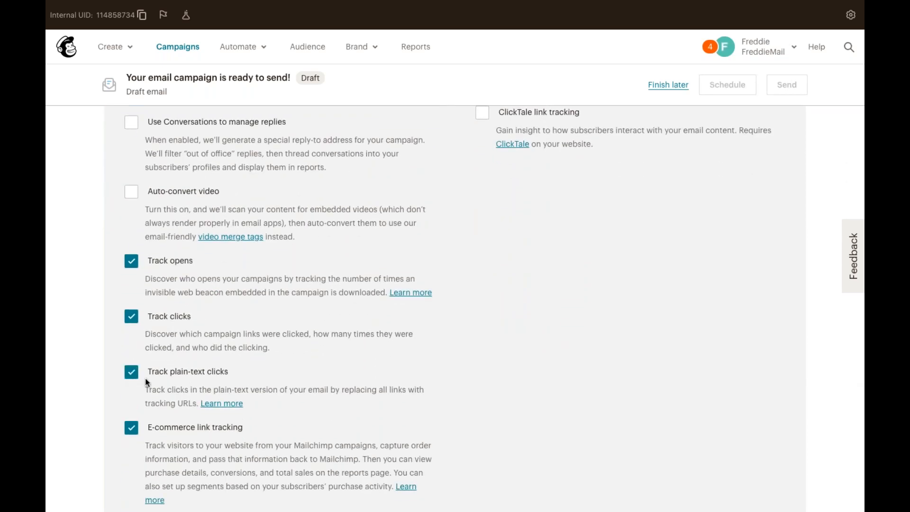
scroll(140, 377, "down", 1)
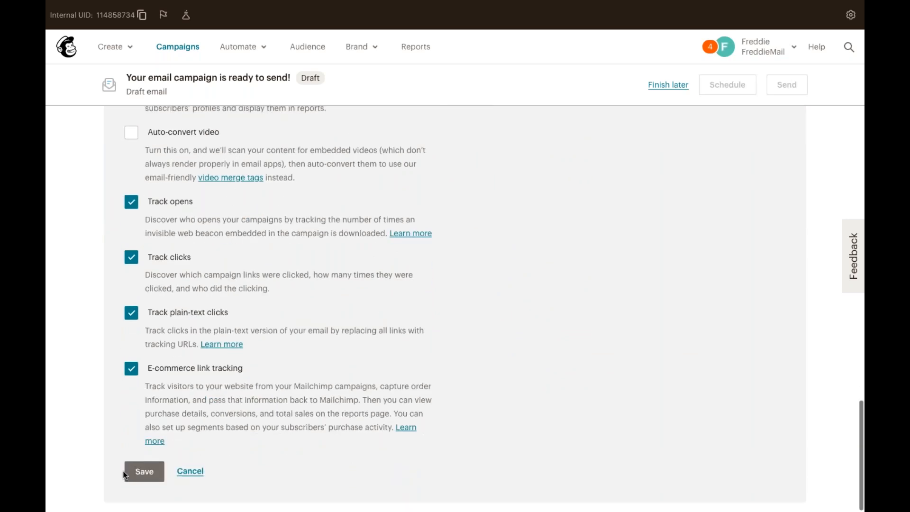
left_click(140, 472)
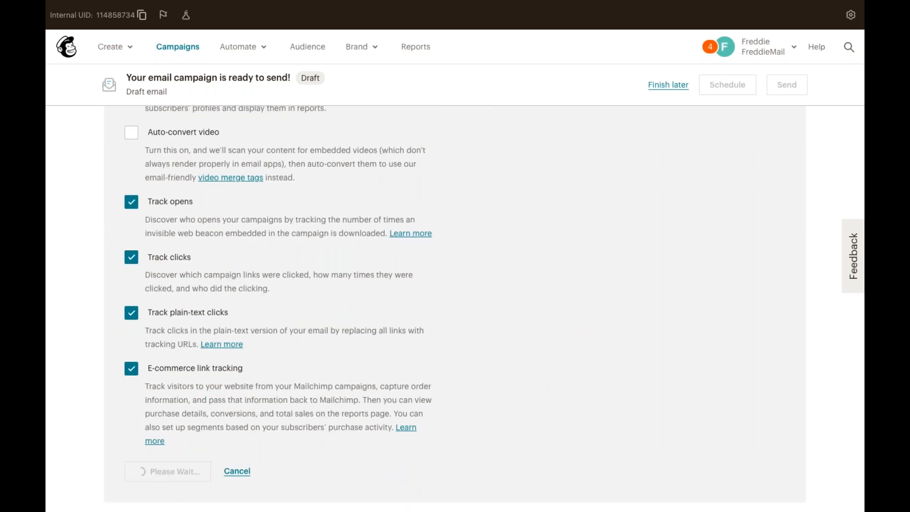
scroll(192, 399, "up", 2)
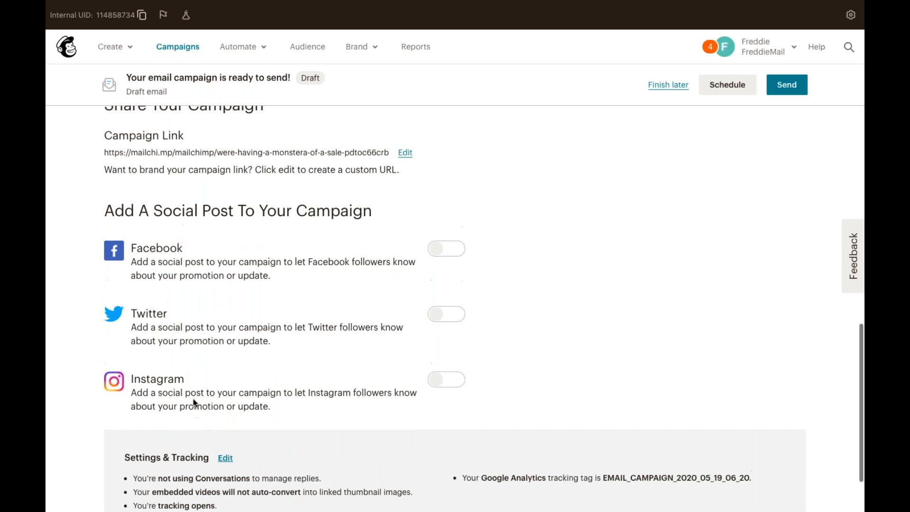
scroll(192, 399, "up", 10)
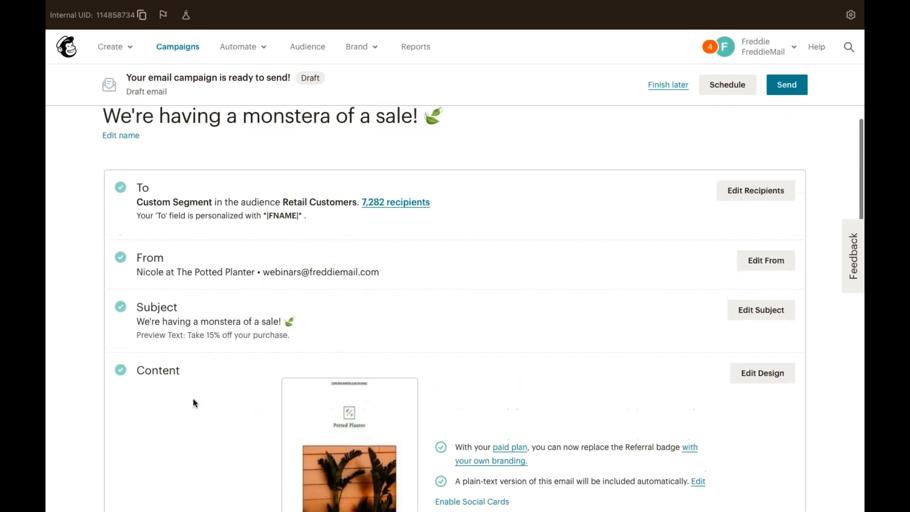
scroll(193, 399, "up", 1)
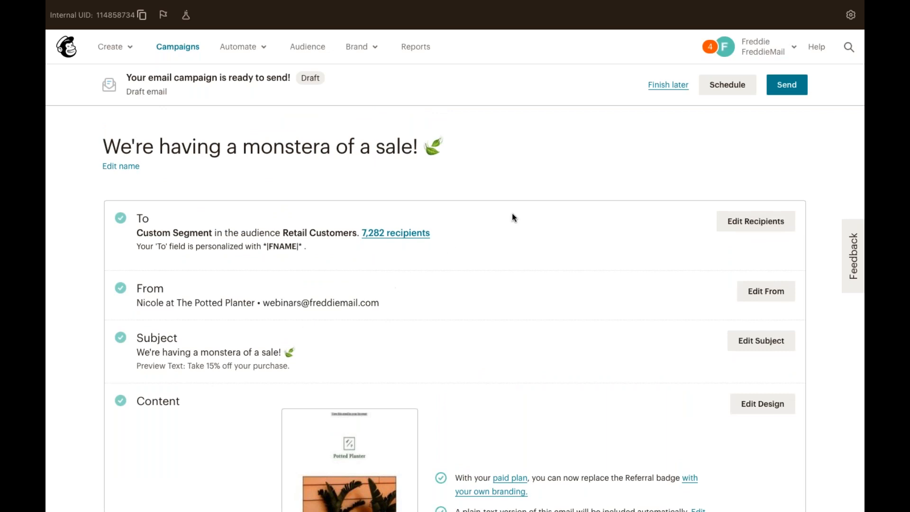
left_click(745, 83)
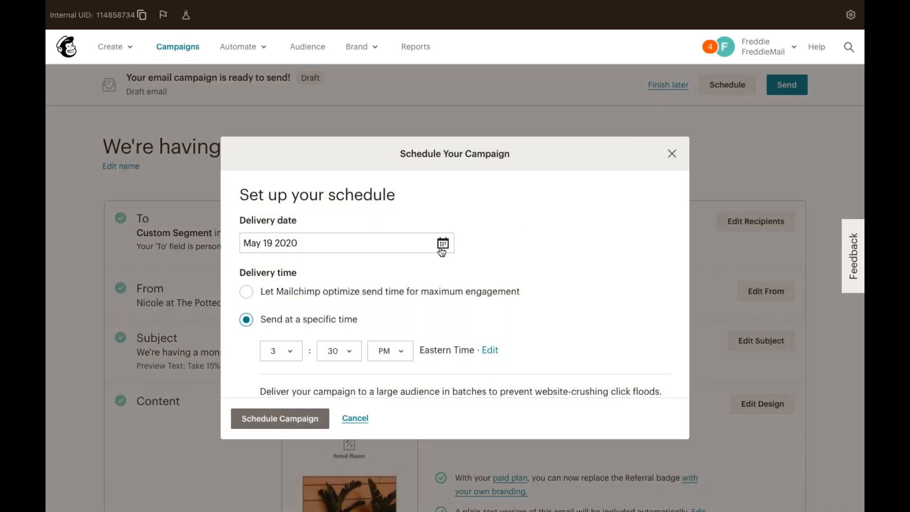
left_click(442, 244)
left_click(488, 255)
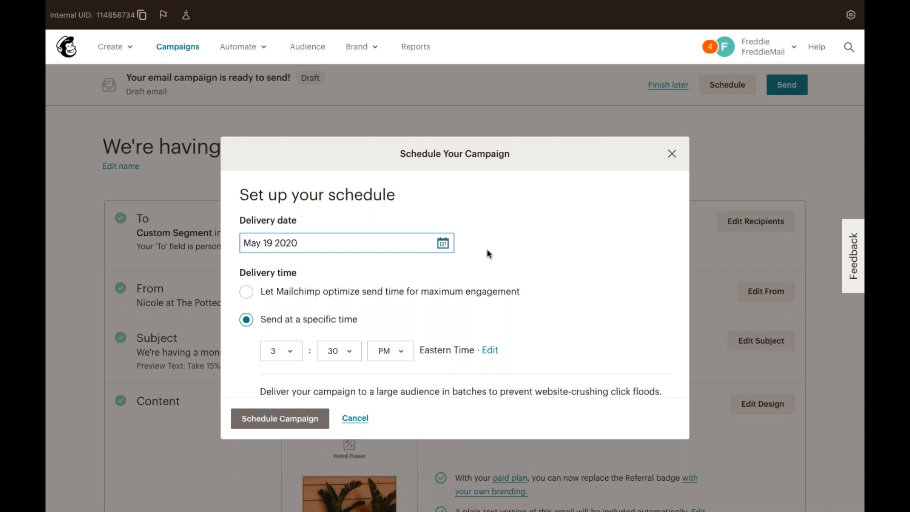
scroll(337, 341, "down", 1)
scroll(336, 340, "down", 1)
left_click(301, 311)
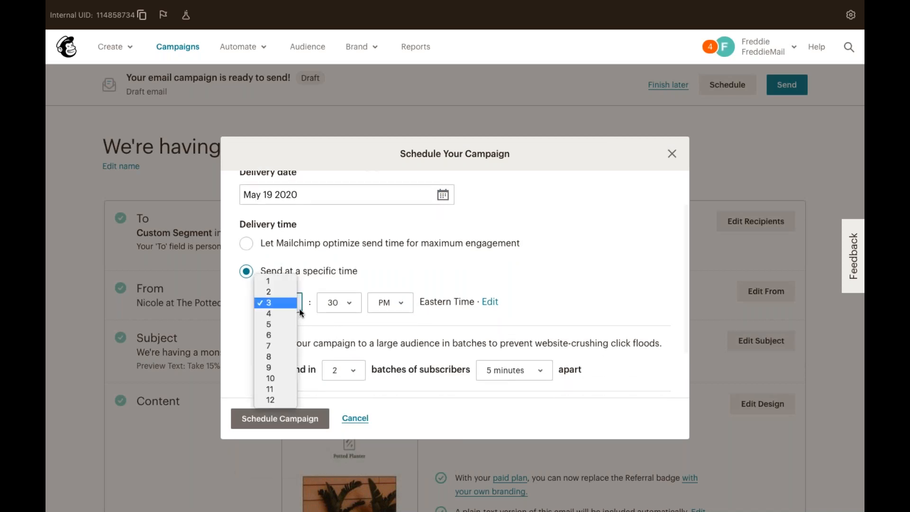
left_click(361, 274)
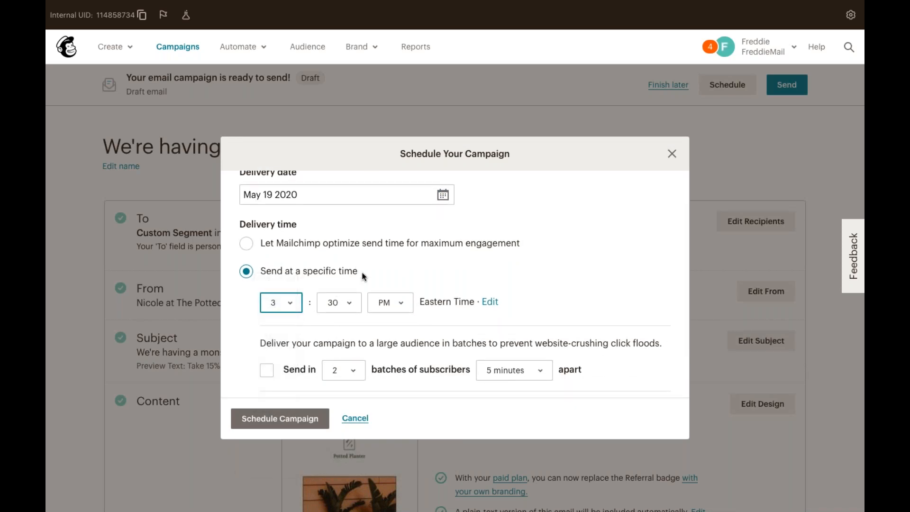
scroll(362, 273, "down", 2)
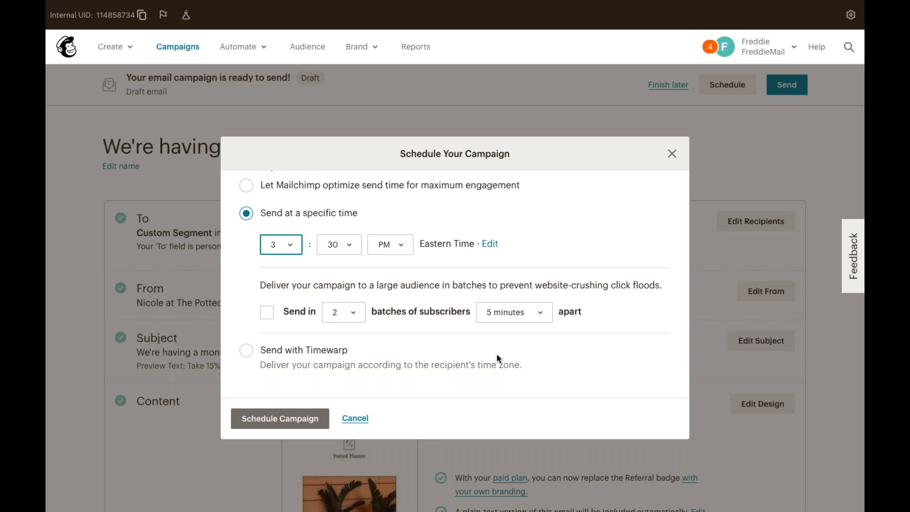
scroll(496, 354, "down", 1)
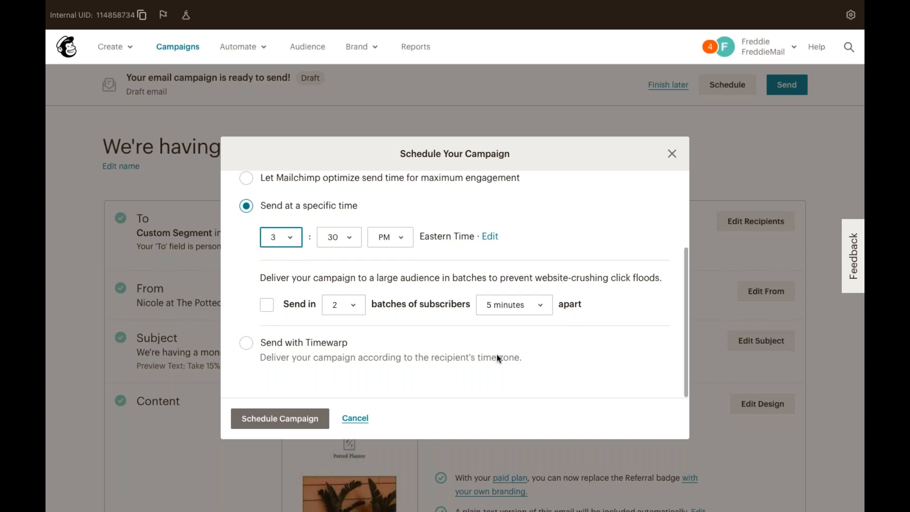
left_click(358, 420)
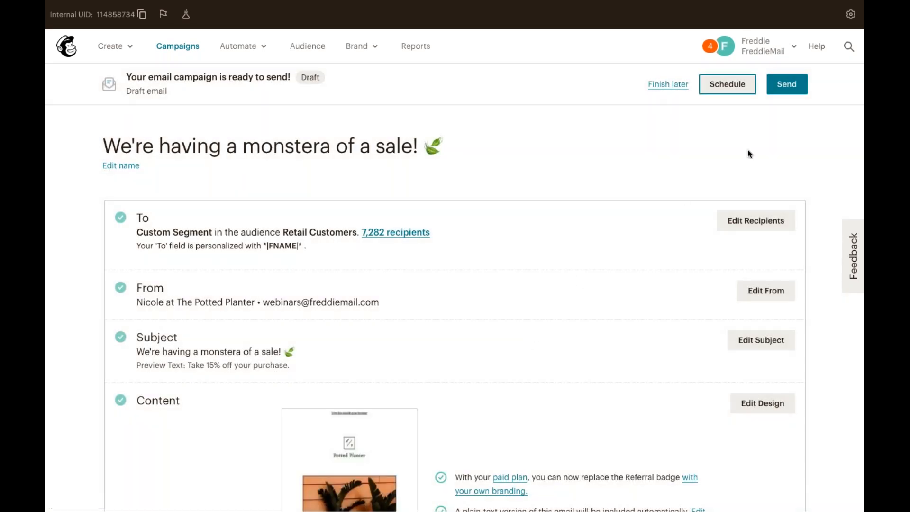
Send the campaign now to the 7,282 Retail Customers subscribers and advance to the Q&A Campaigns slide.
left_click(787, 84)
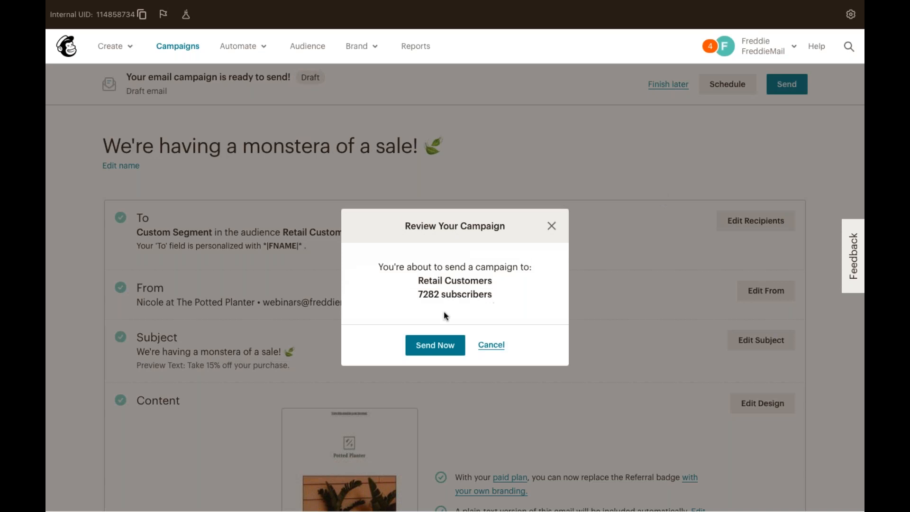
left_click(457, 346)
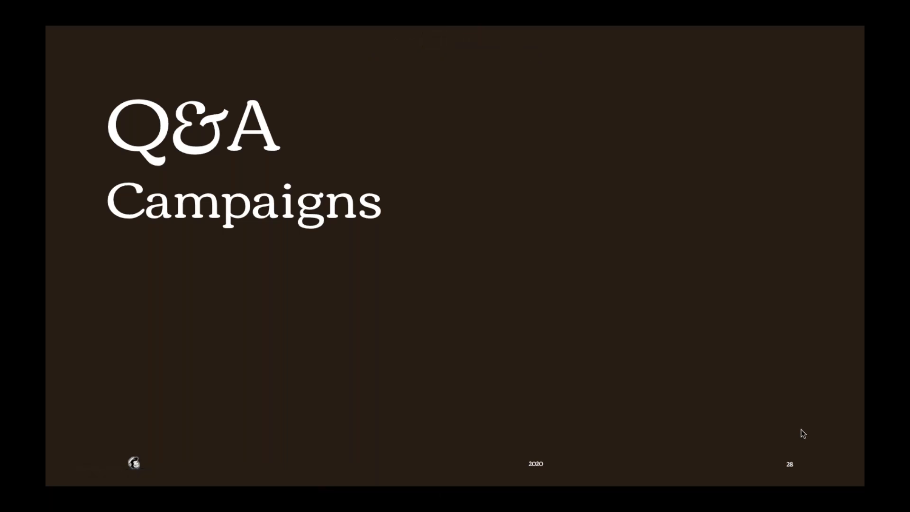
key("Right")
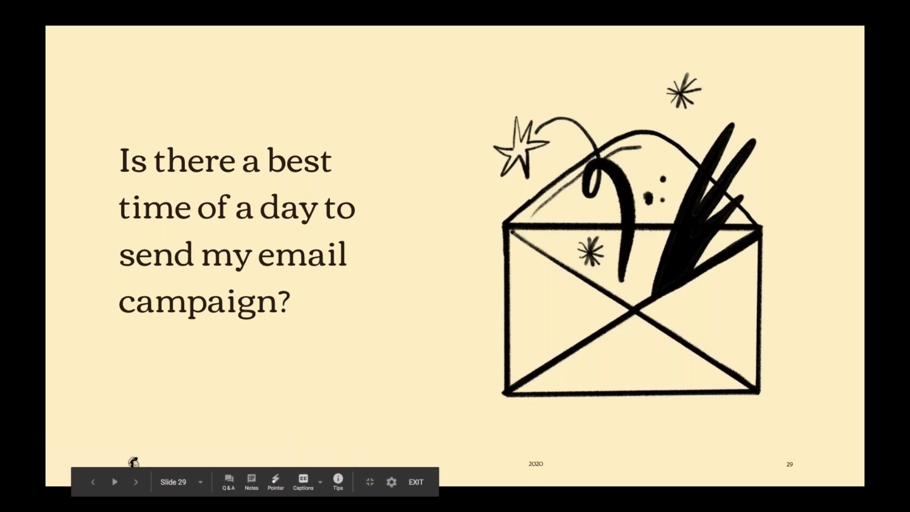
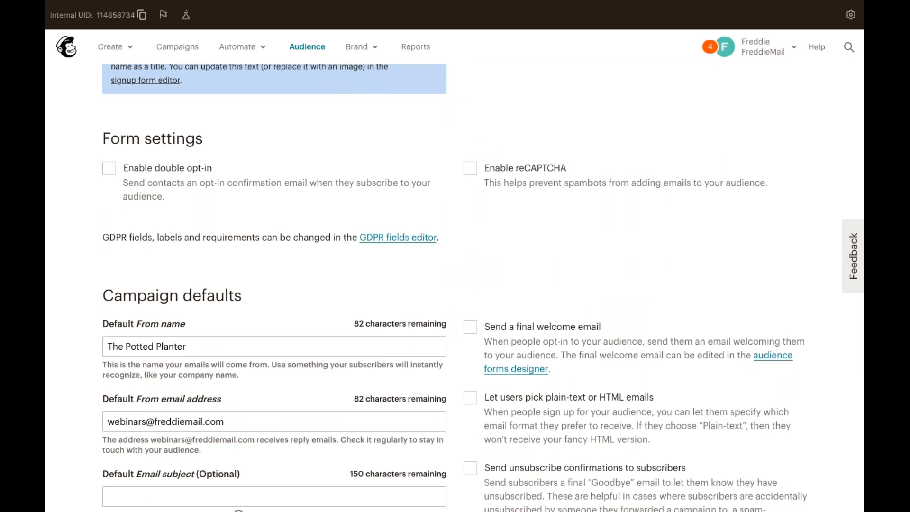
scroll(216, 467, "down", 8)
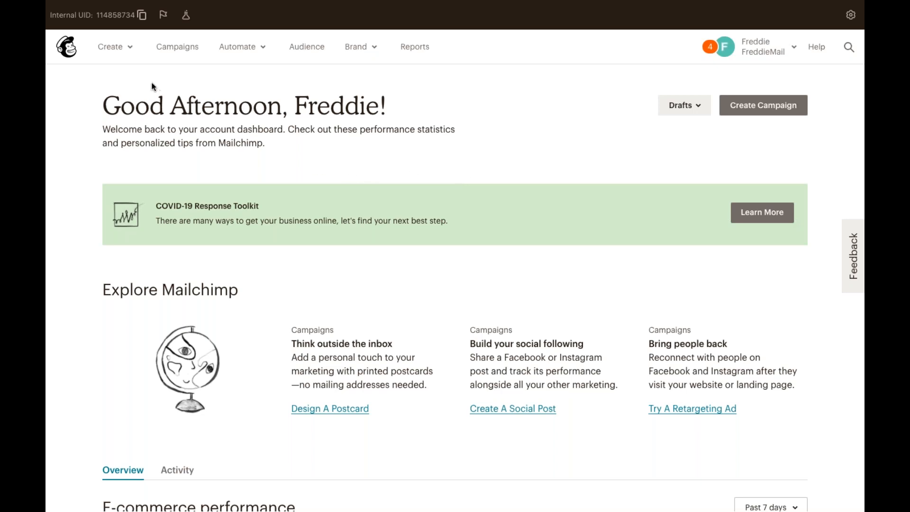
Preview the Create and Automate menus, then bring up the campaign-type chooser.
left_click(123, 51)
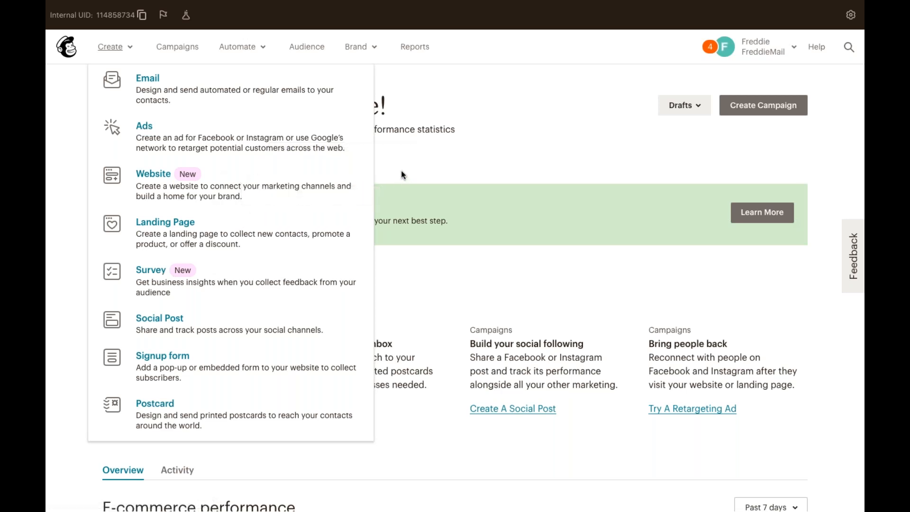
left_click(253, 50)
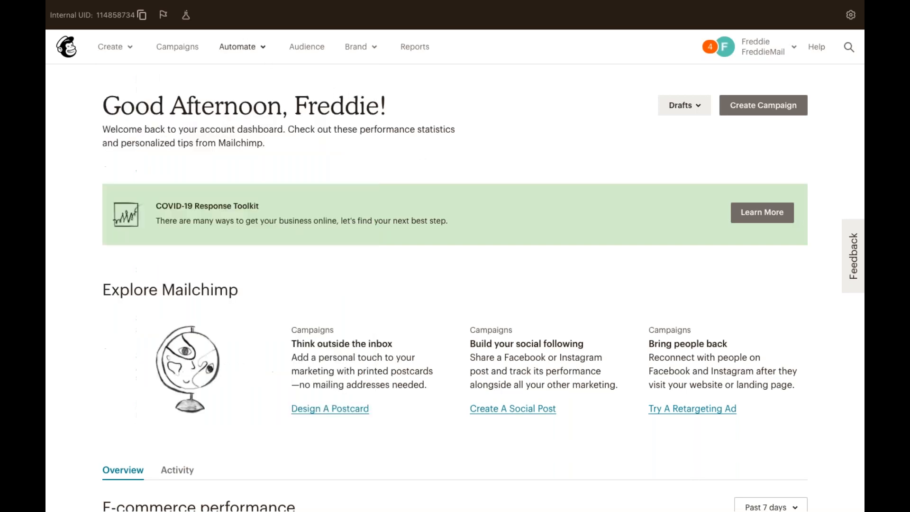
left_click(252, 51)
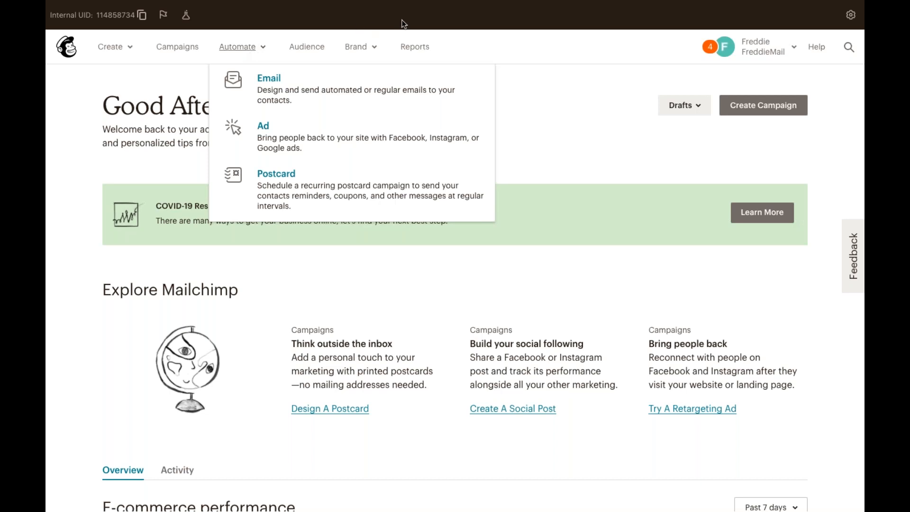
left_click(742, 107)
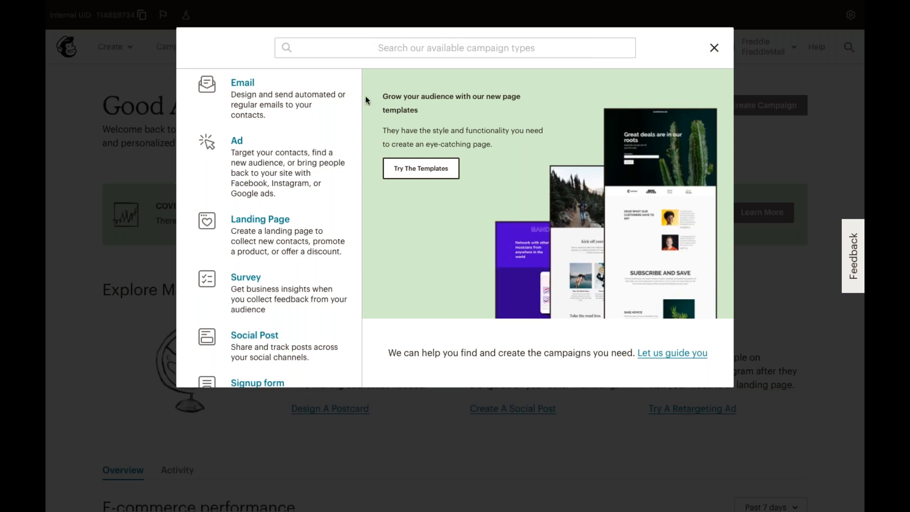
Choose Email and show its Automated options, including welcome and abandoned cart automations.
left_click(319, 93)
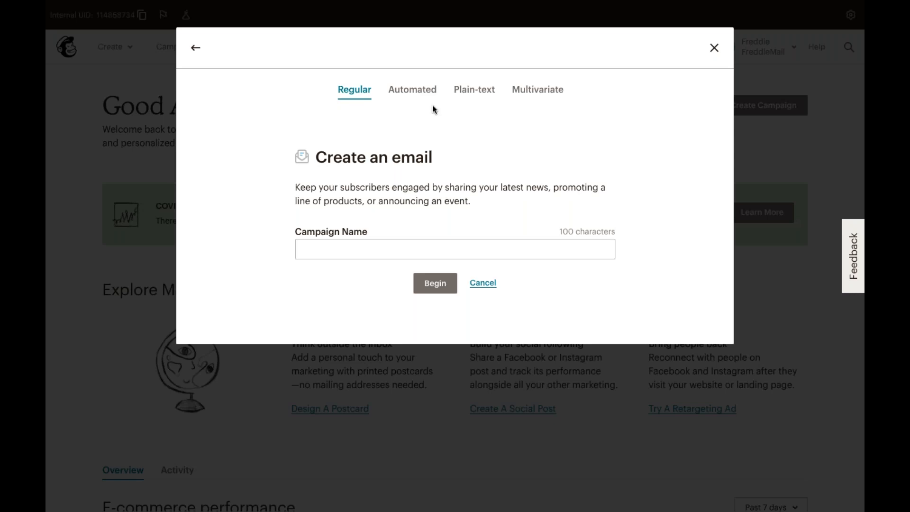
left_click(418, 94)
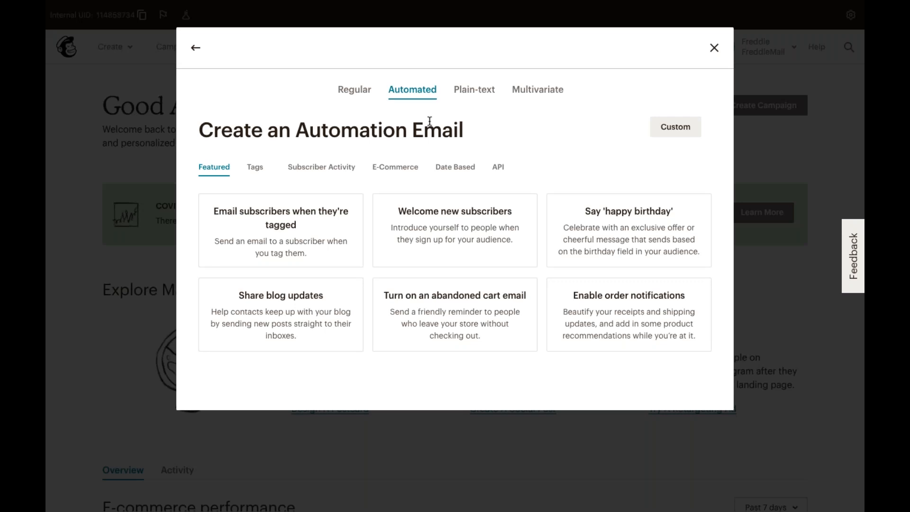
Browse the Subscriber Activity and E-Commerce automations, then show the Plain-text email form.
left_click(332, 169)
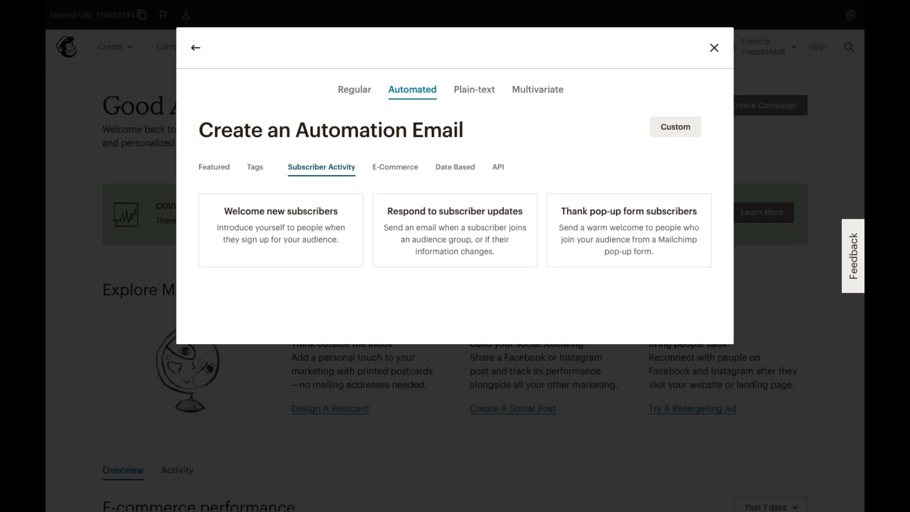
left_click(384, 172)
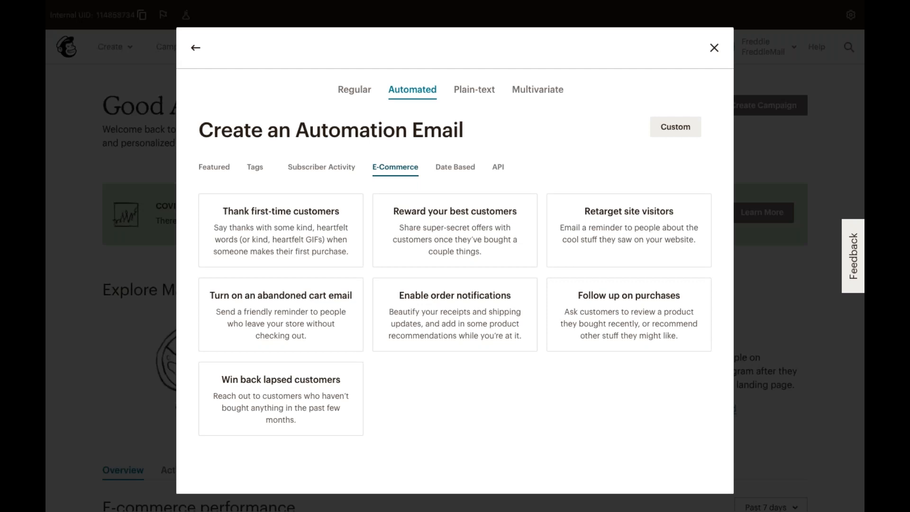
left_click(480, 93)
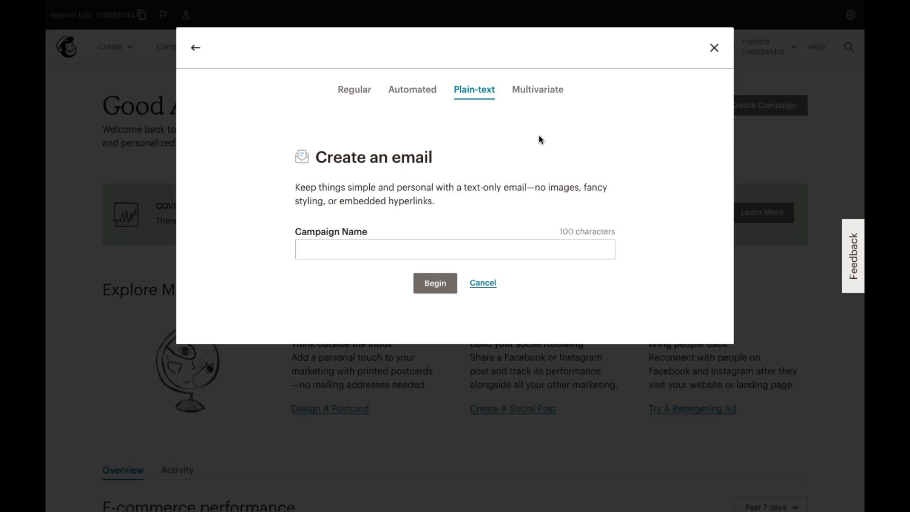
View the Multivariate email option, then return to the campaign-type list.
left_click(544, 94)
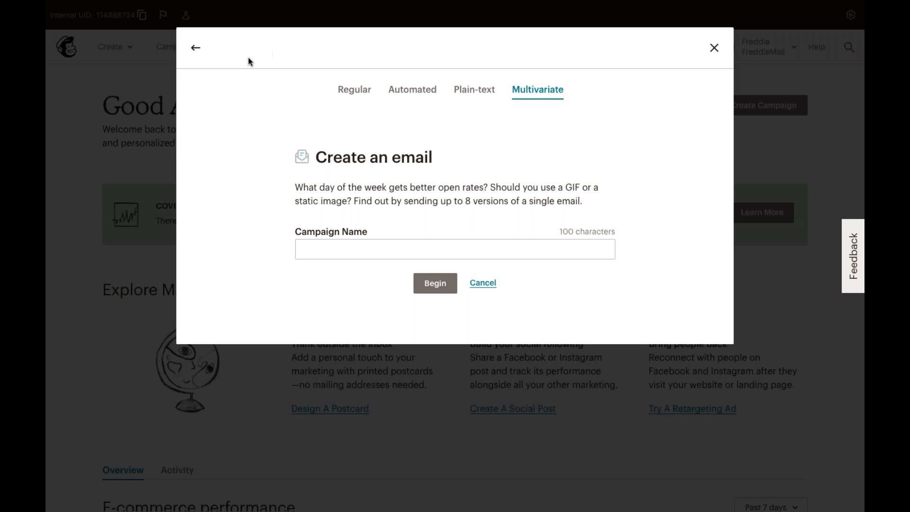
left_click(208, 50)
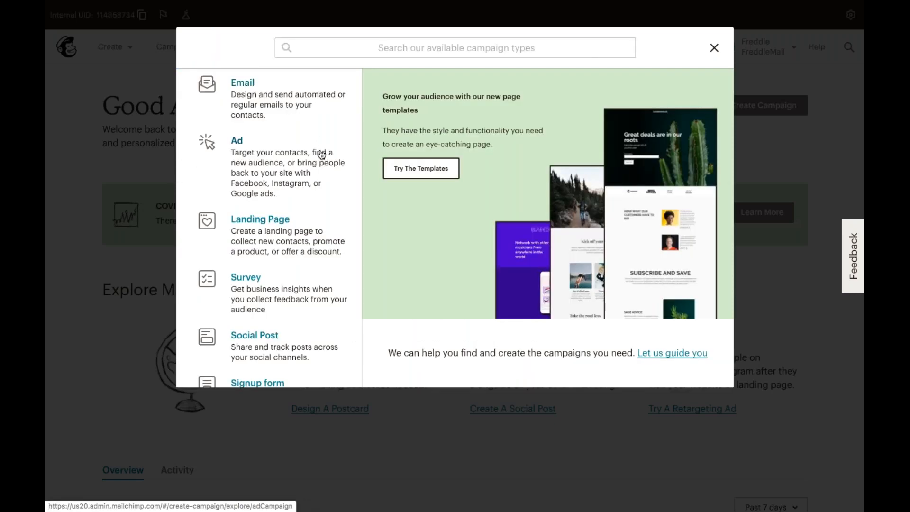
Choose Ad and show the Google remarketing ad option with its connected-site choice.
left_click(287, 158)
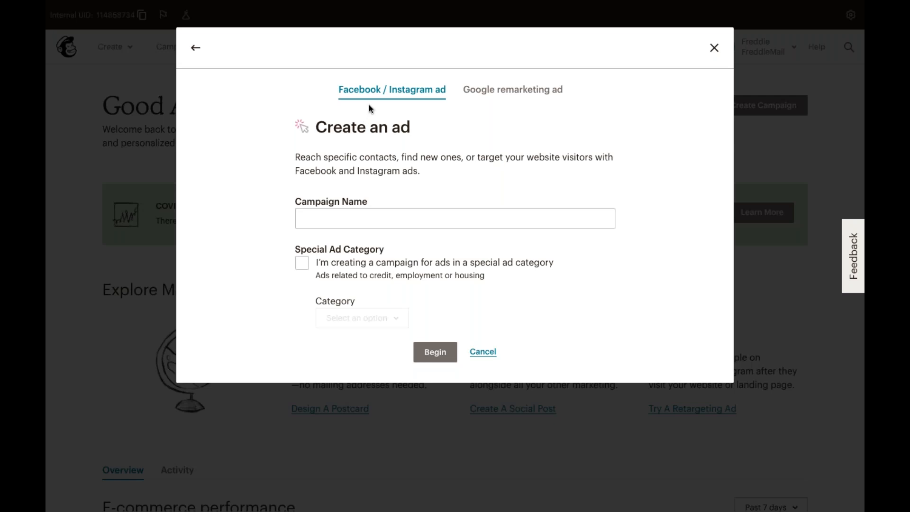
left_click(514, 99)
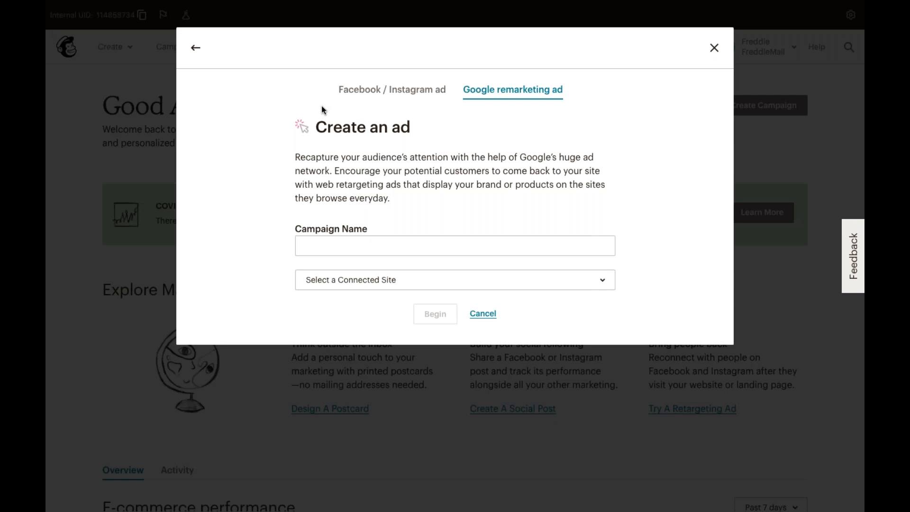
left_click(196, 51)
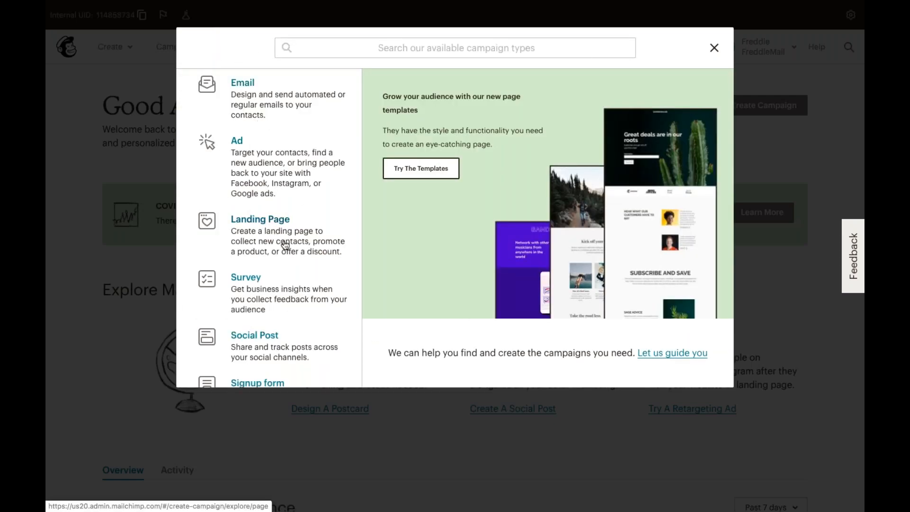
left_click(291, 228)
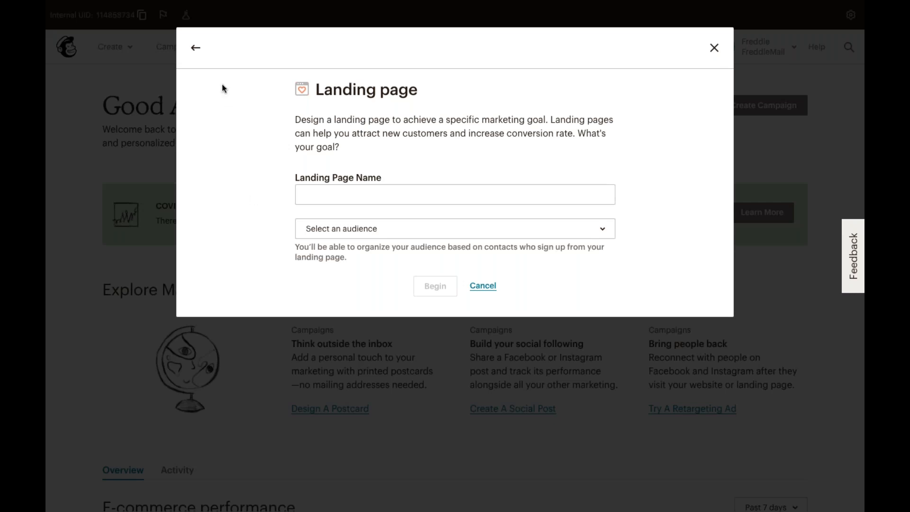
left_click(197, 49)
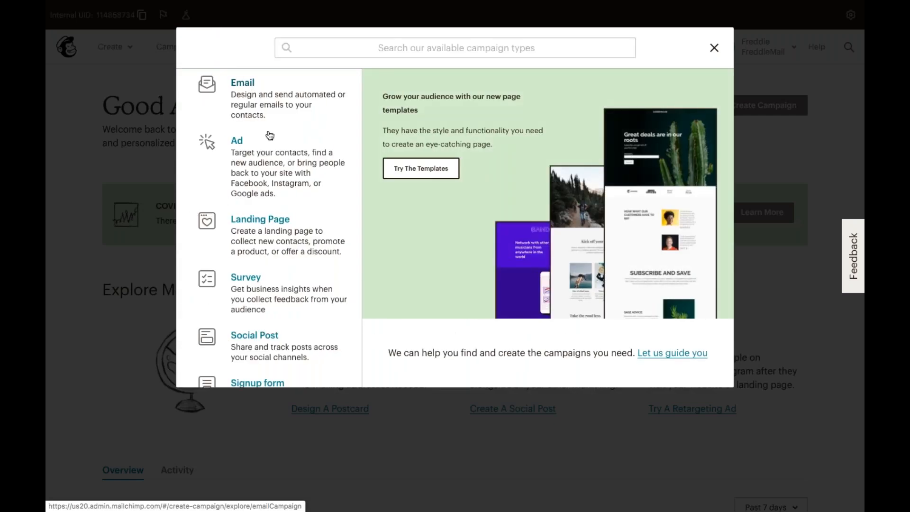
scroll(279, 222, "down", 1)
left_click(292, 248)
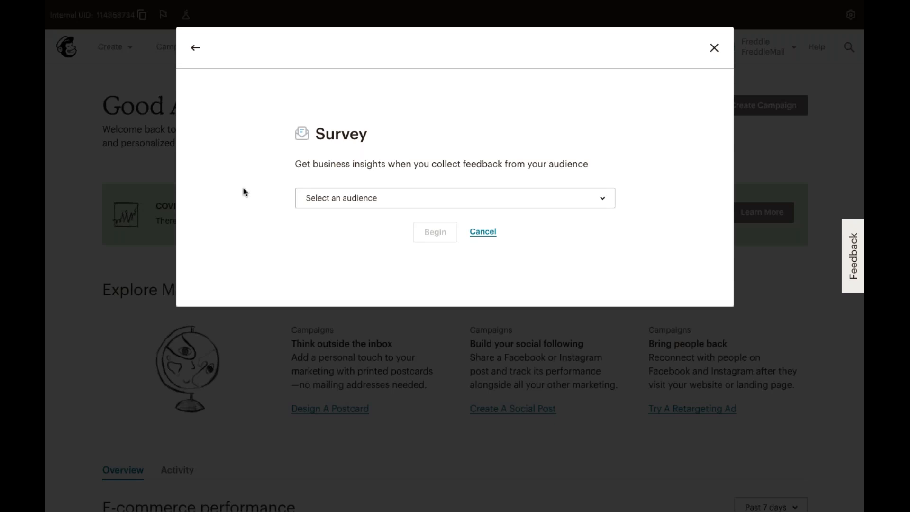
left_click(195, 48)
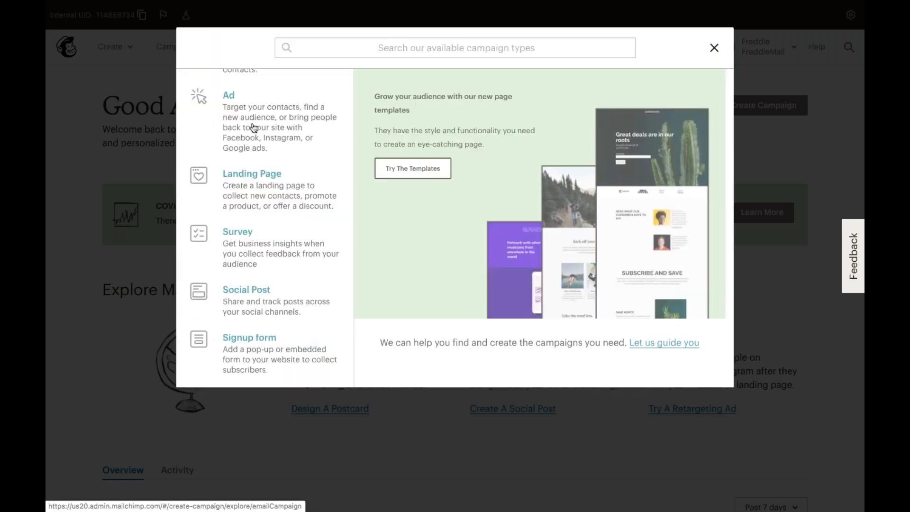
left_click(247, 308)
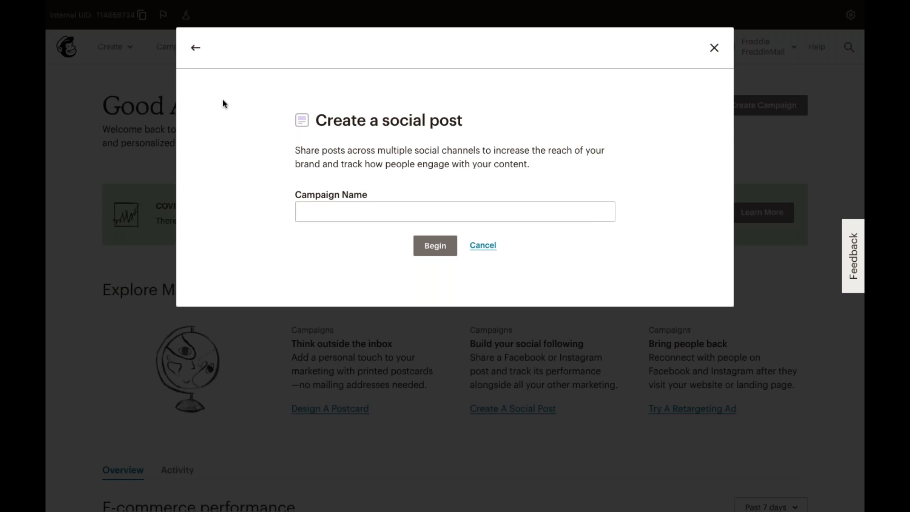
left_click(196, 57)
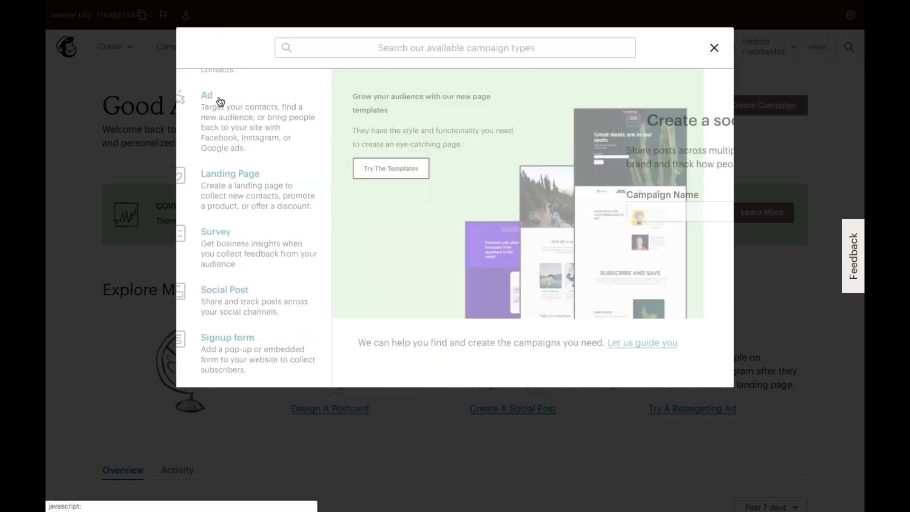
left_click(258, 340)
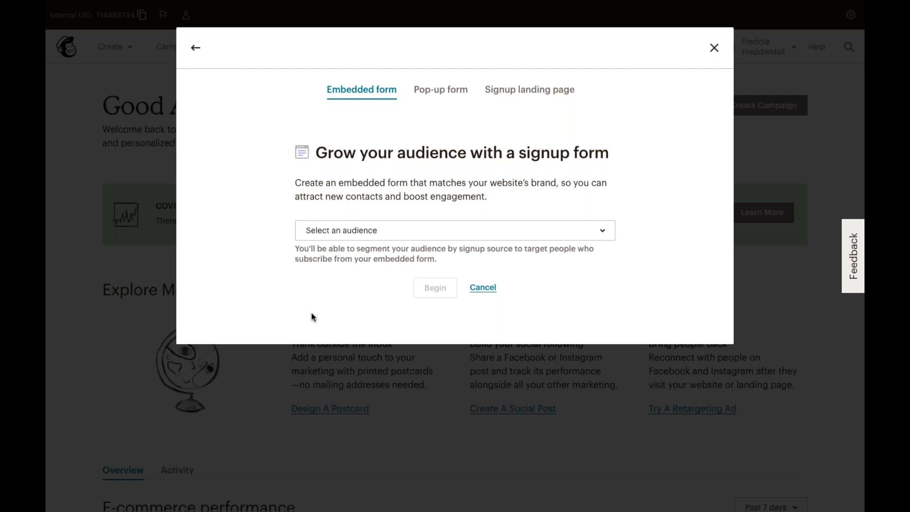
left_click(198, 60)
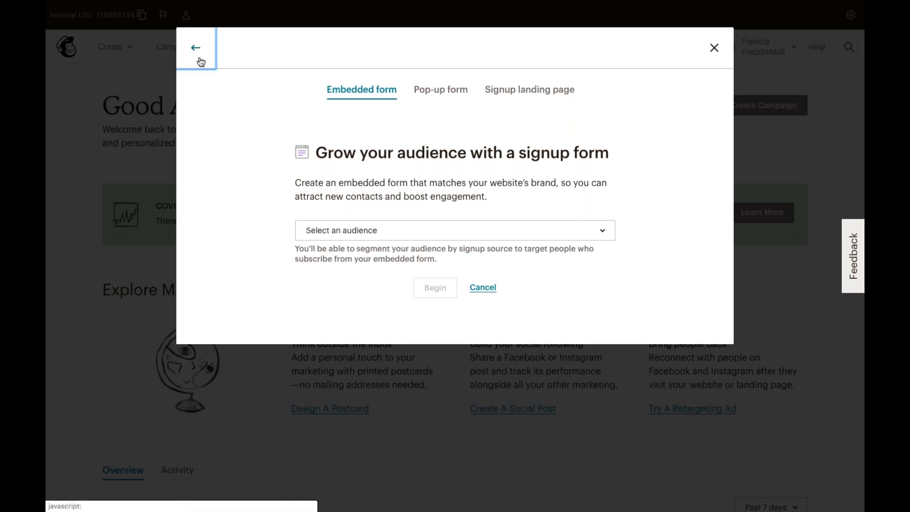
scroll(237, 222, "down", 1)
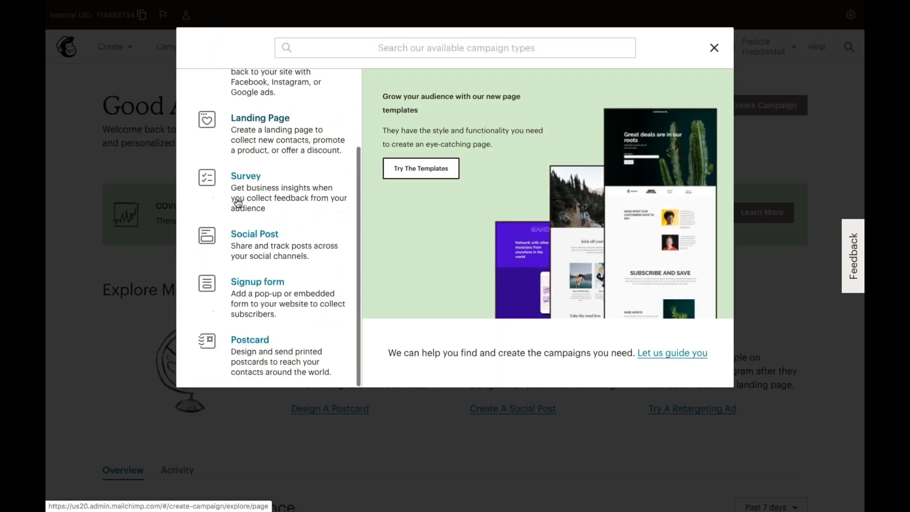
Open the Postcard campaign setup and view its Recurring and Abandoned cart options.
left_click(279, 349)
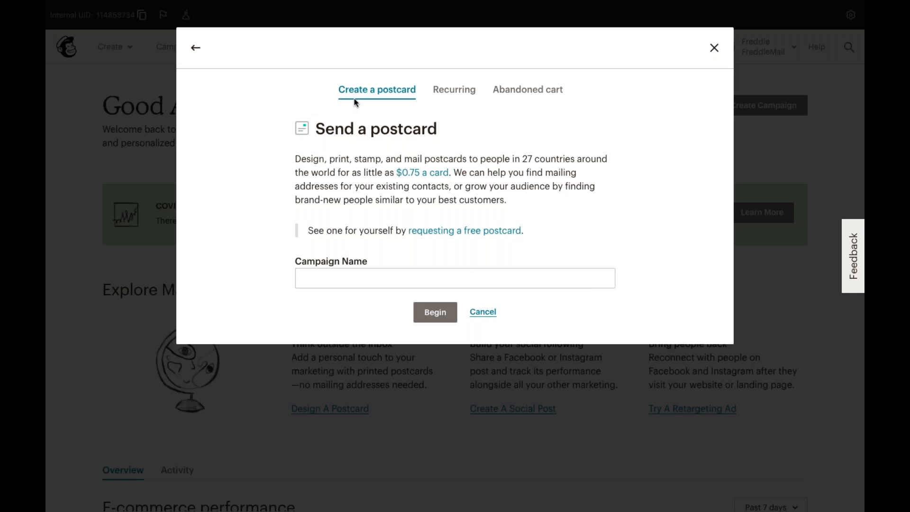
left_click(452, 94)
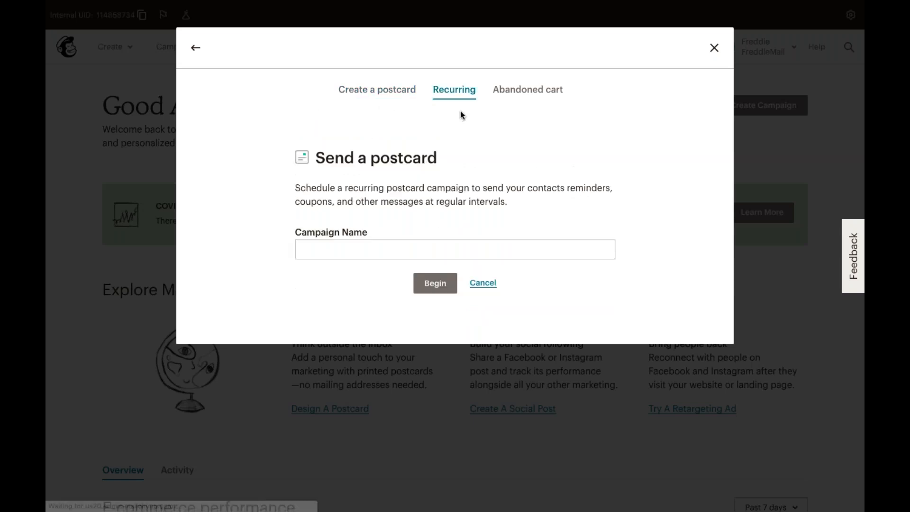
left_click(523, 97)
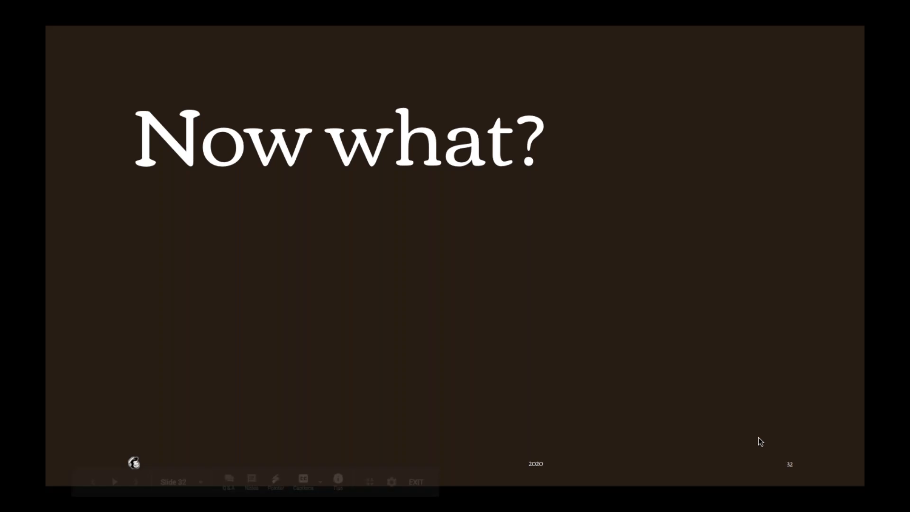
Advance the presentation from slide 32 to slide 33, Next Steps.
left_click(758, 437)
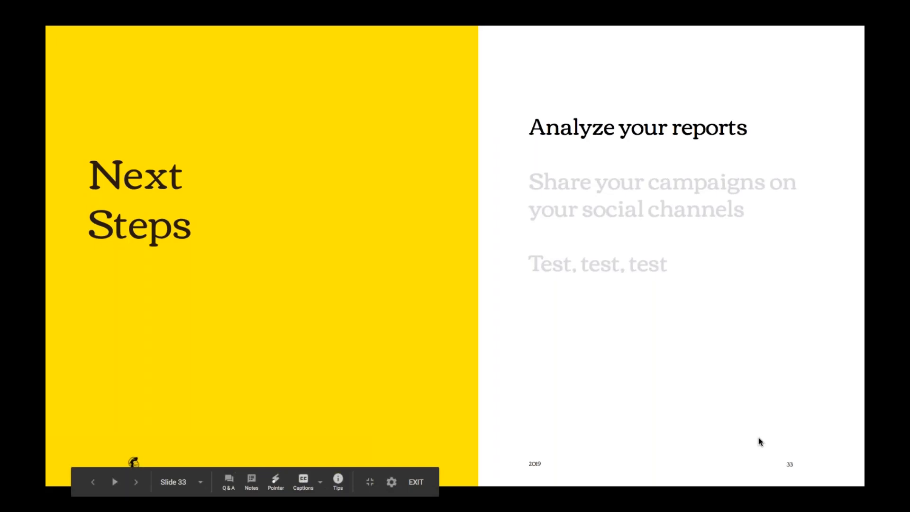